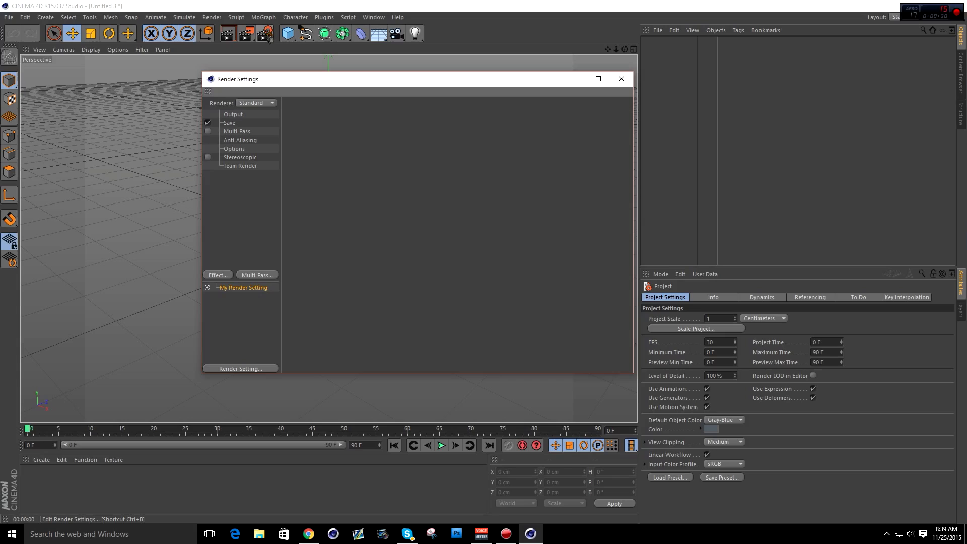
# Step: Set the render output size to a width of 1280 and a height of 720 pixels
pyautogui.click(234, 113)
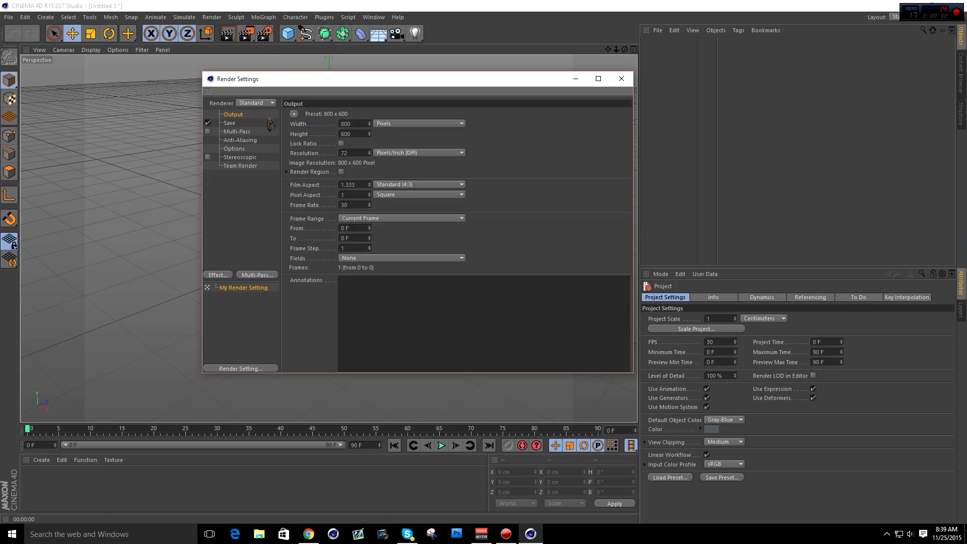
pyautogui.doubleClick(354, 123)
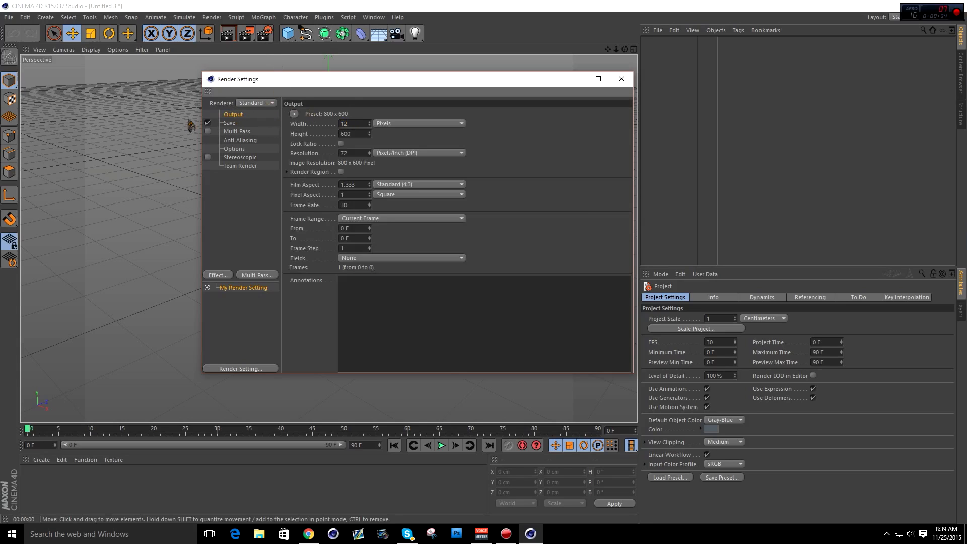
pyautogui.press('Tab')
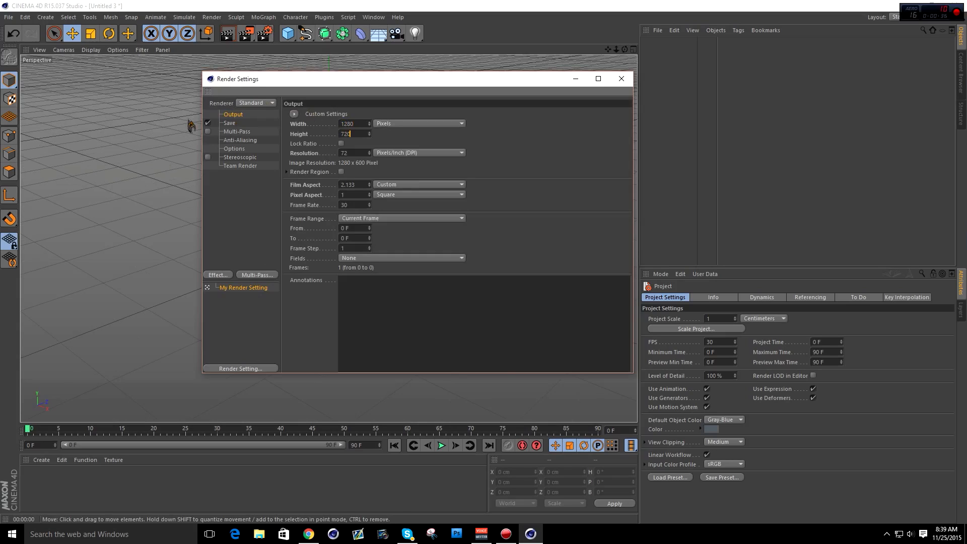
pyautogui.doubleClick(359, 124)
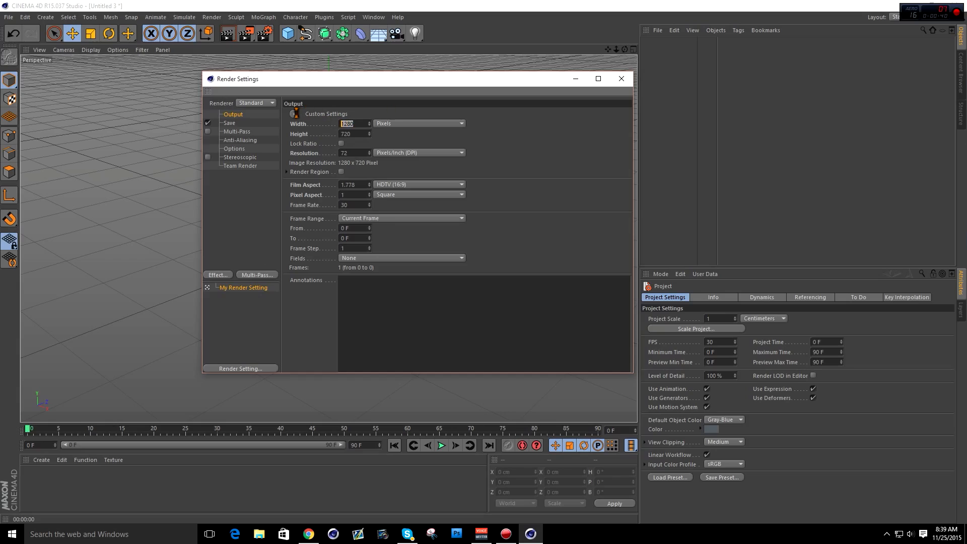
pyautogui.click(475, 148)
# Step: Set the render output's frame range to All Frames
pyautogui.click(347, 204)
pyautogui.doubleClick(343, 204)
pyautogui.click(545, 184)
pyautogui.click(352, 218)
pyautogui.click(354, 248)
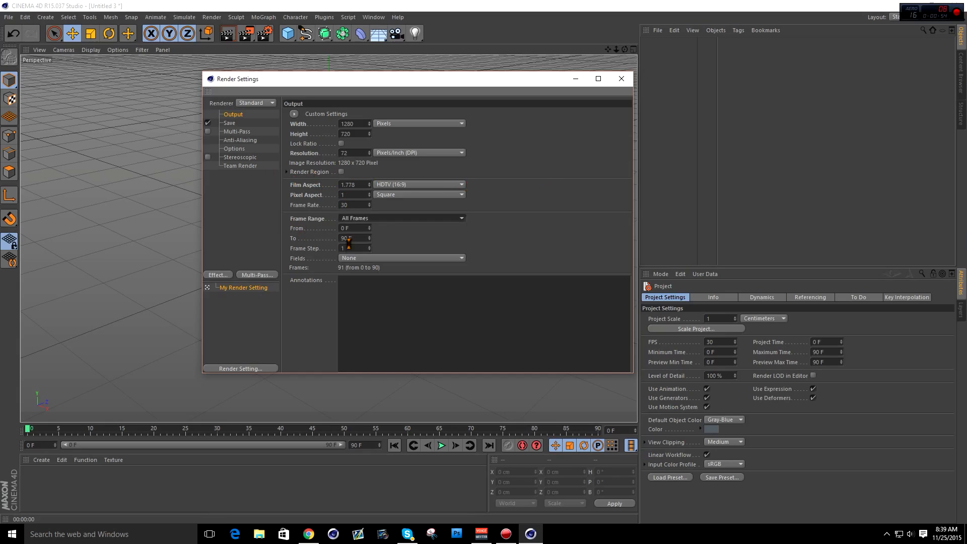
# Step: Set the timeline's end frame to 300 and extend the preview range to cover the whole timeline
pyautogui.click(372, 445)
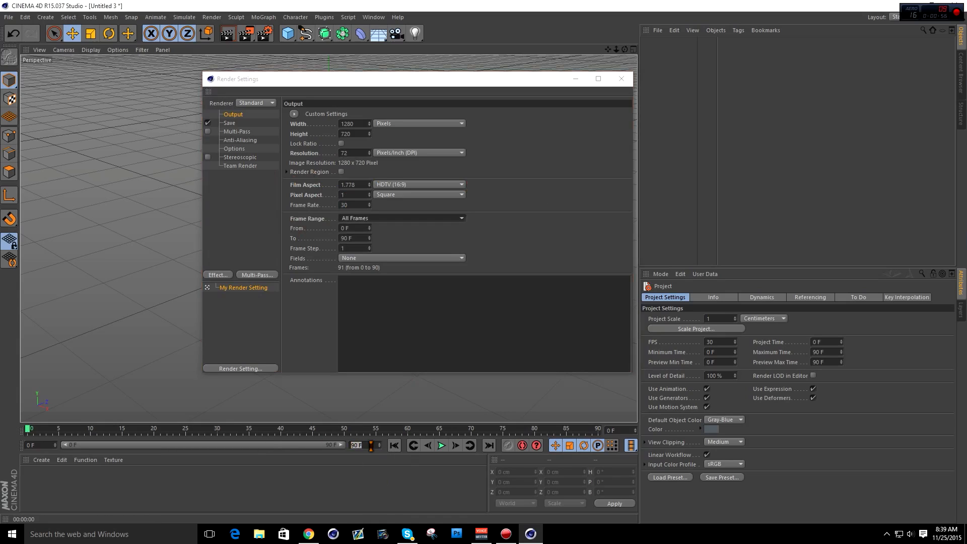
pyautogui.write('300')
pyautogui.press('Return')
pyautogui.moveTo(165, 445); pyautogui.dragTo(348, 445)
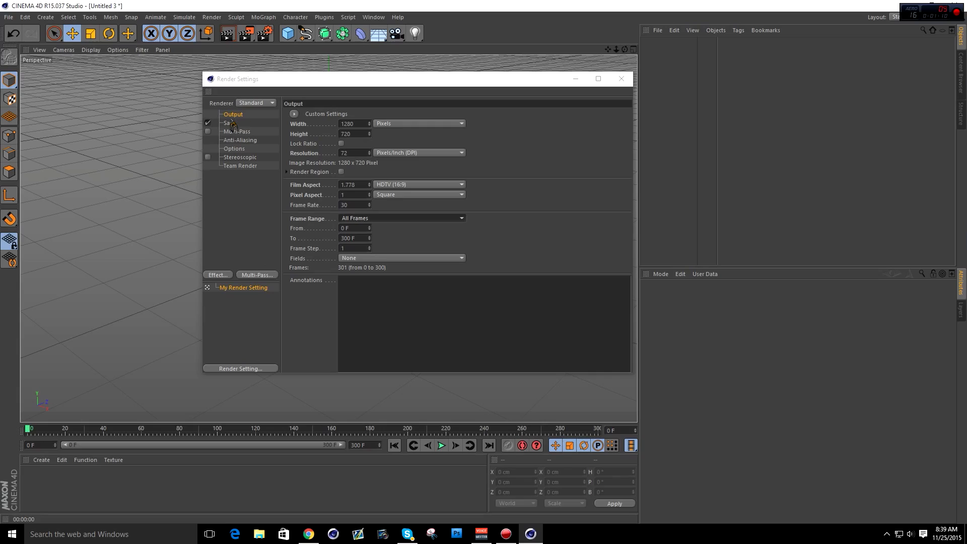
# Step: Set the save format for the regular image to PNG and enable its alpha channel
pyautogui.click(231, 123)
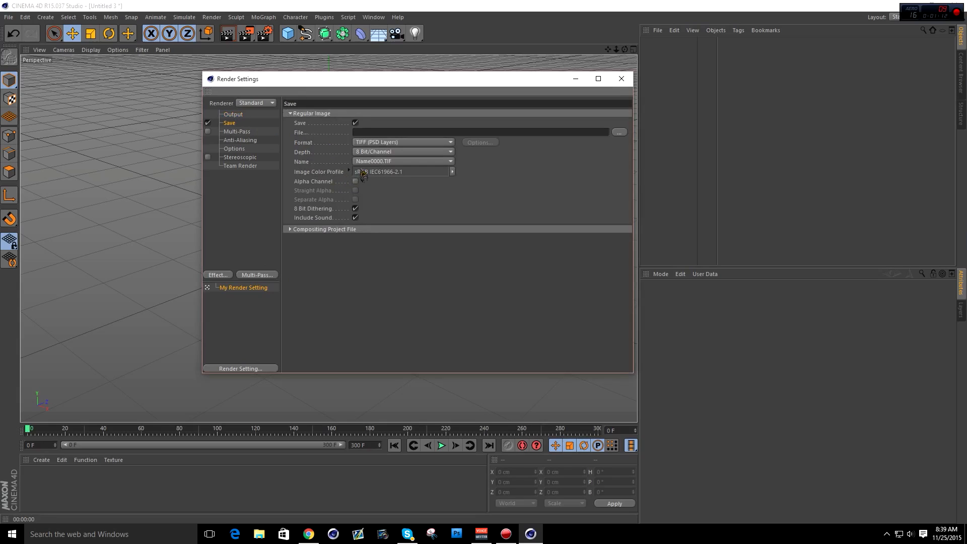
pyautogui.click(358, 142)
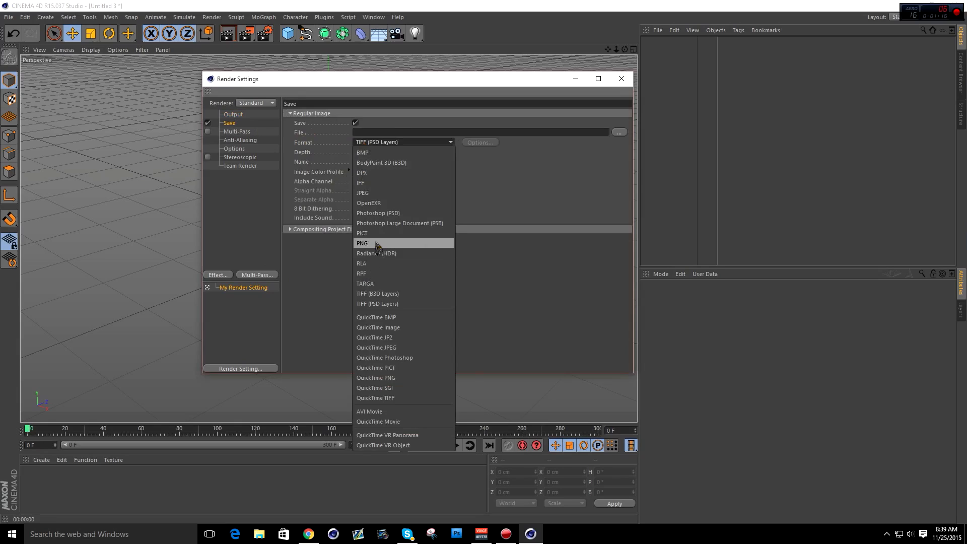
pyautogui.click(362, 243)
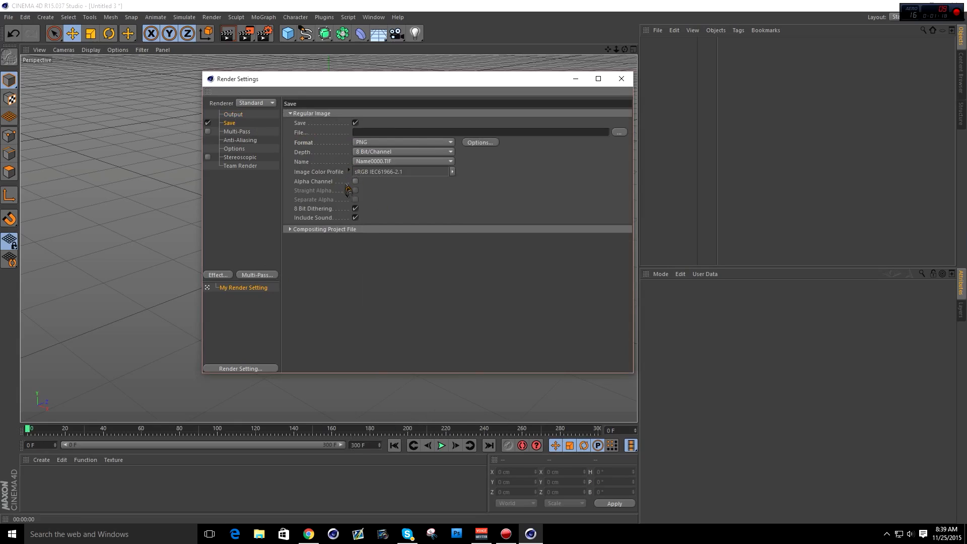
pyautogui.click(355, 181)
pyautogui.moveTo(328, 80); pyautogui.dragTo(345, 89)
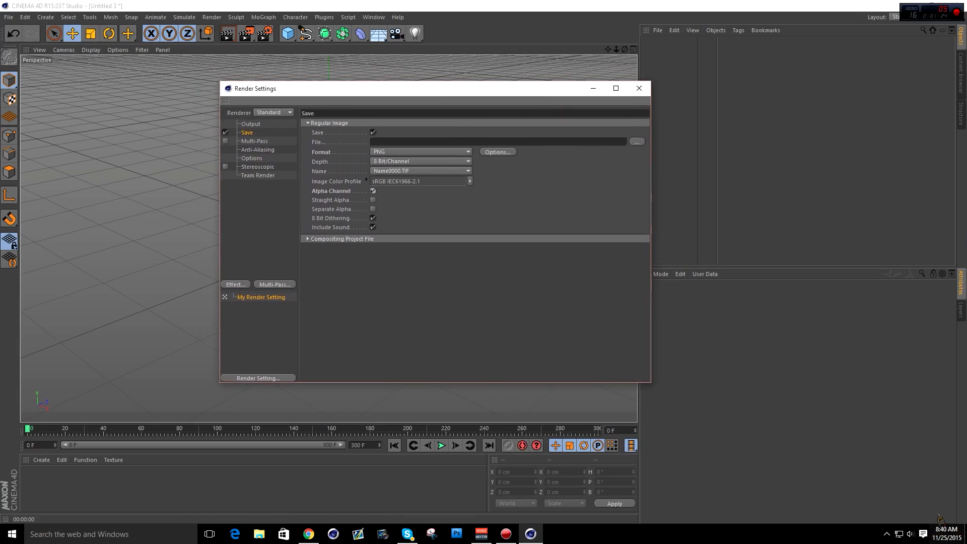
pyautogui.moveTo(437, 96)
pyautogui.mouseDown()
pyautogui.moveTo(410, 91)
pyautogui.moveTo(434, 94)
pyautogui.mouseUp()
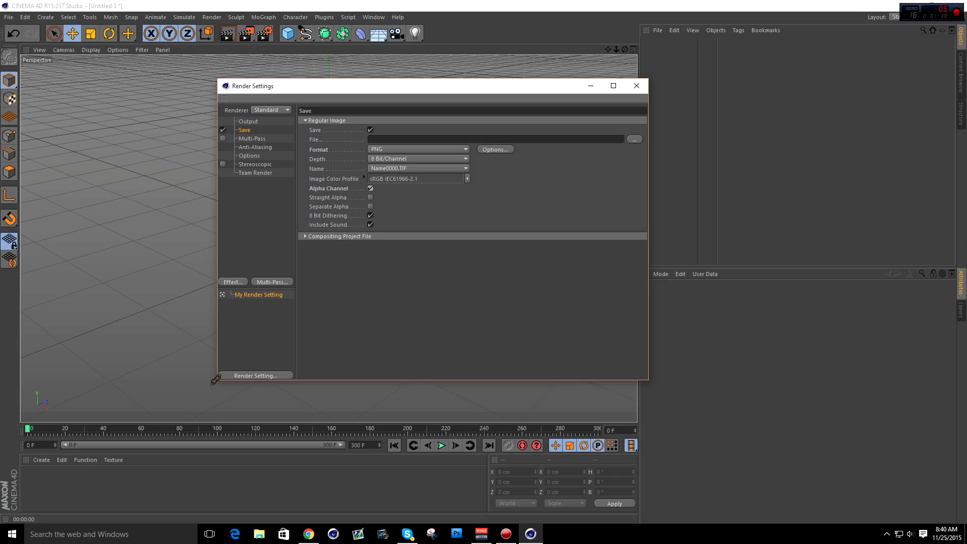
pyautogui.moveTo(219, 385)
pyautogui.mouseDown()
pyautogui.moveTo(226, 392)
pyautogui.moveTo(243, 372)
pyautogui.moveTo(220, 375)
pyautogui.mouseUp()
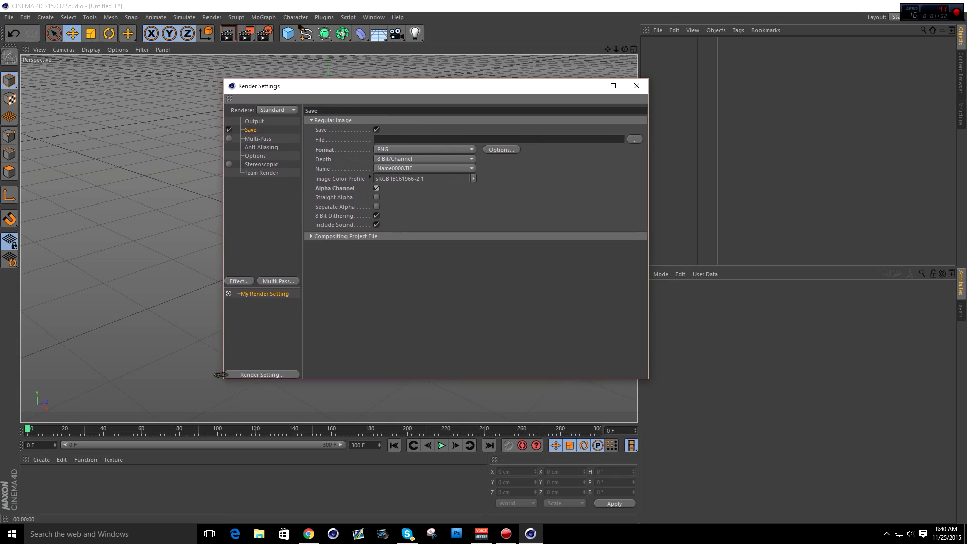
# Step: Enable saving an After Effects compositing project file with the Relative, Include Timeline Marker and Include 3D Data options
pyautogui.click(310, 237)
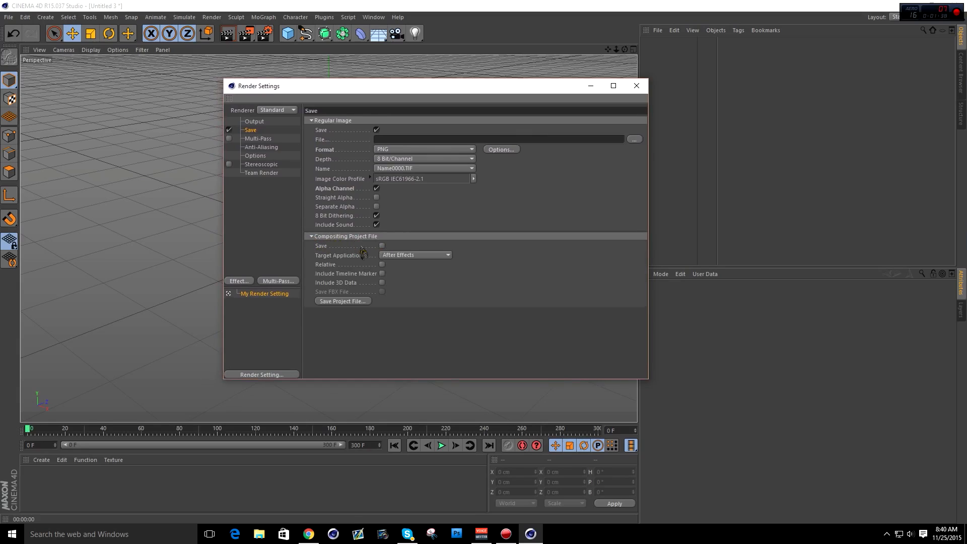
pyautogui.click(381, 246)
pyautogui.click(383, 265)
pyautogui.click(382, 273)
pyautogui.click(382, 282)
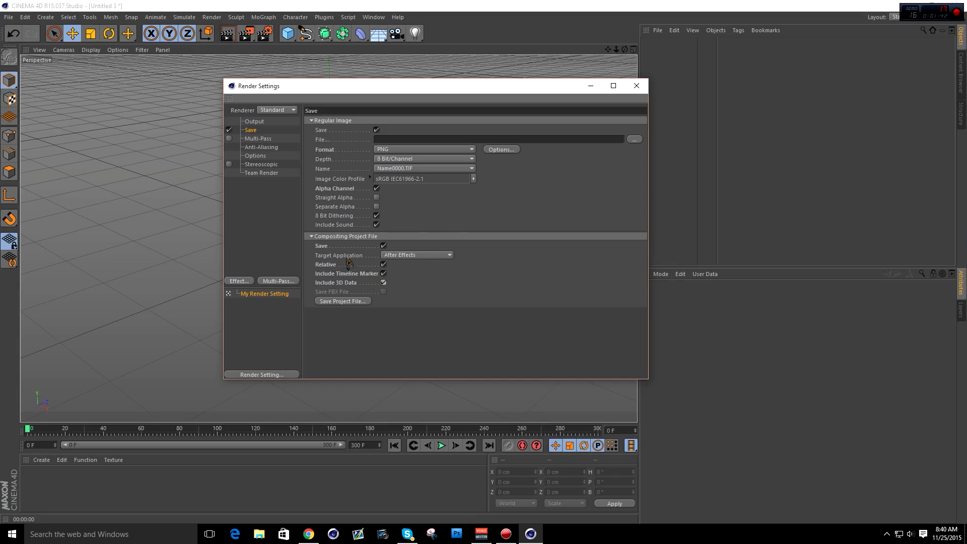
pyautogui.click(397, 255)
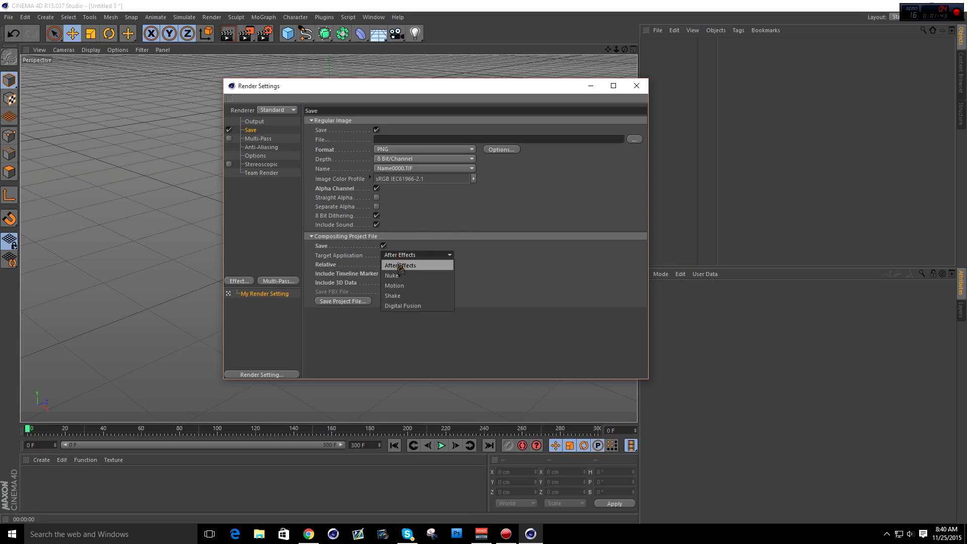
pyautogui.click(487, 271)
# Step: Set anti-aliasing to Best with a max level of 2x2 and a threshold of 8%
pyautogui.click(260, 147)
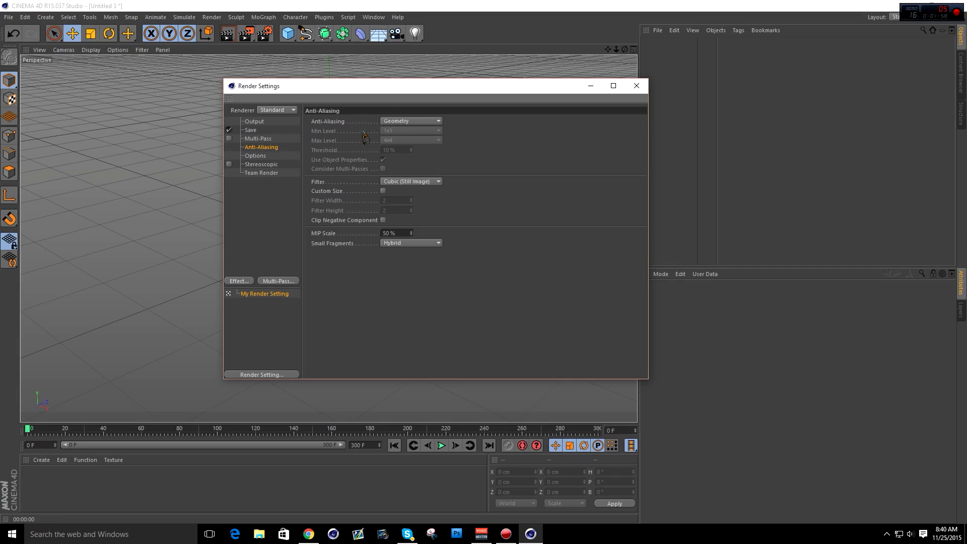
pyautogui.click(397, 121)
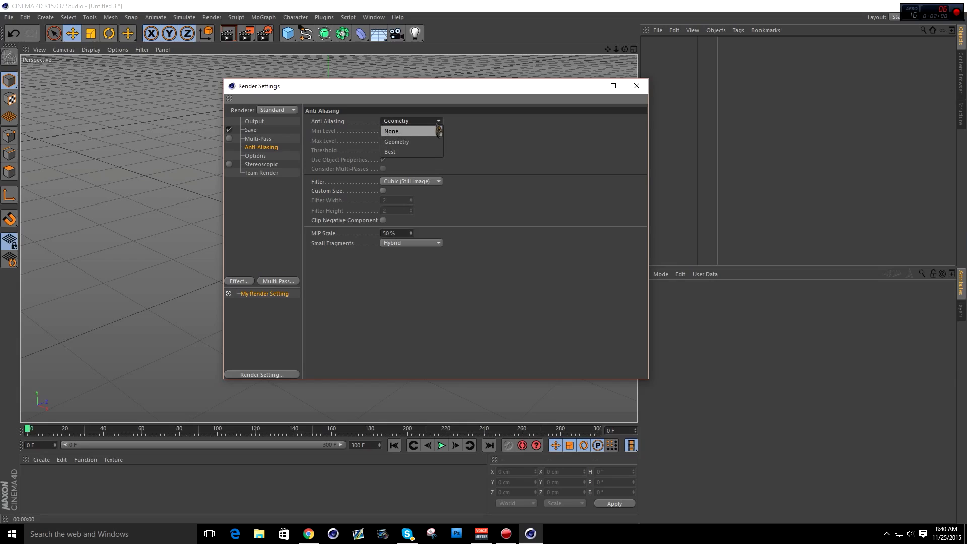
pyautogui.click(396, 152)
pyautogui.click(395, 141)
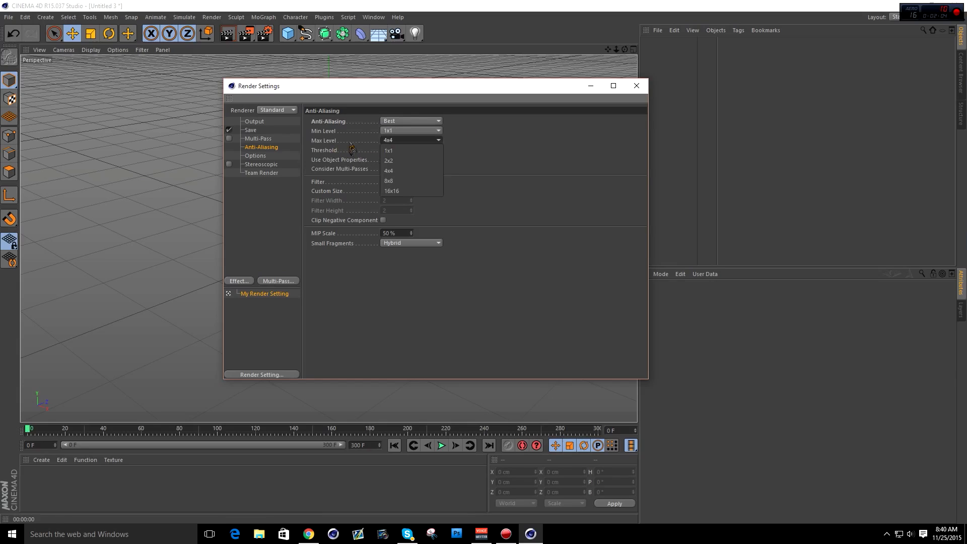
pyautogui.click(406, 148)
pyautogui.click(407, 148)
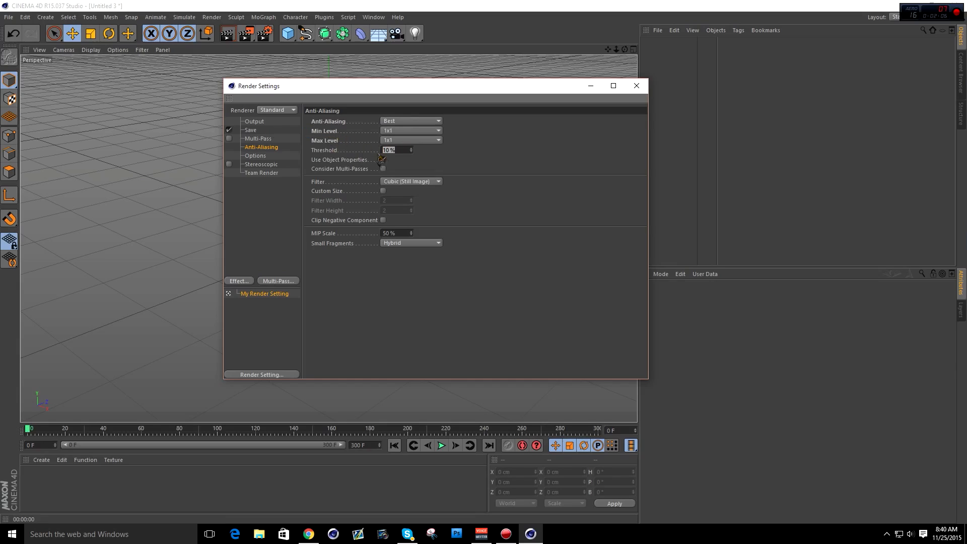
pyautogui.write('8')
pyautogui.press('Return')
pyautogui.click(385, 141)
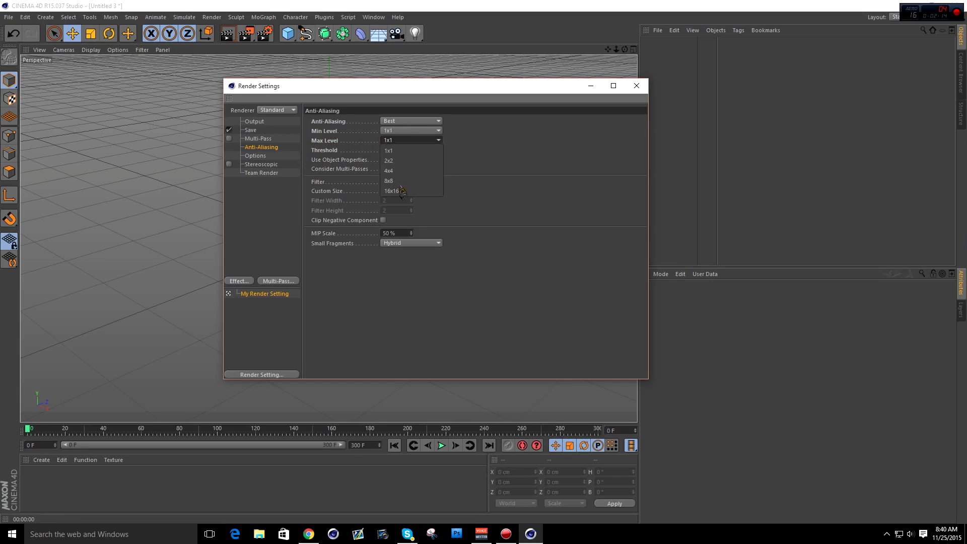
pyautogui.click(398, 158)
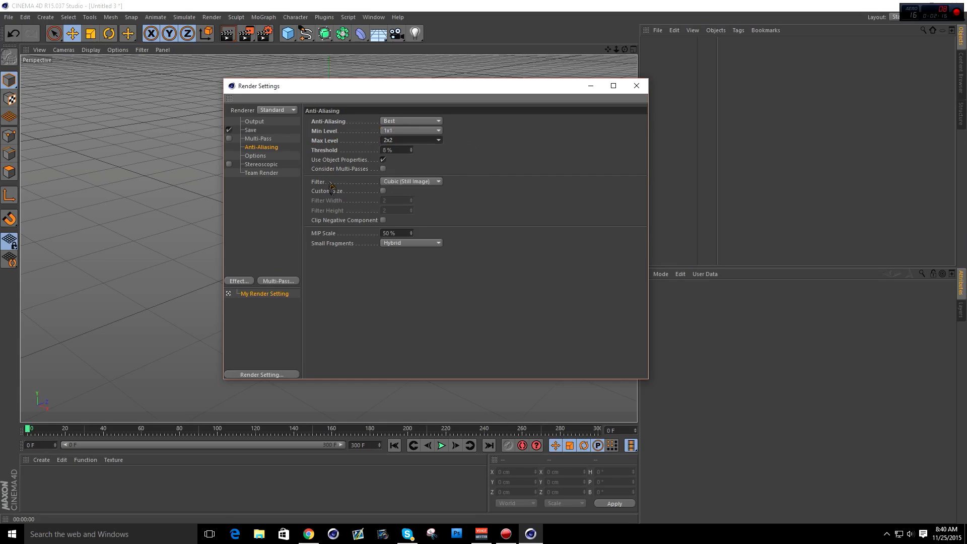
# Step: In the render options, set the ray depth to 6, reflection depth to 2 and shadow depth to 6
pyautogui.click(269, 156)
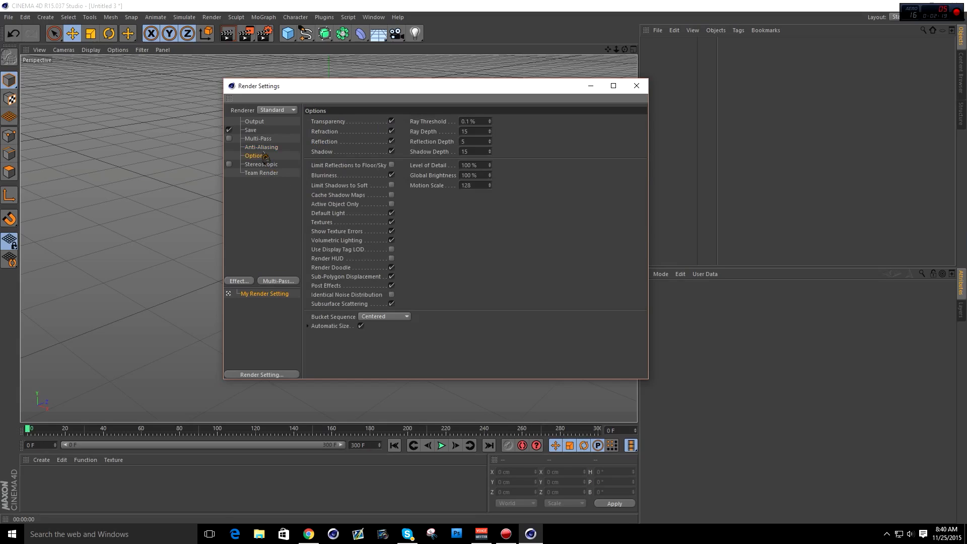
pyautogui.click(470, 132)
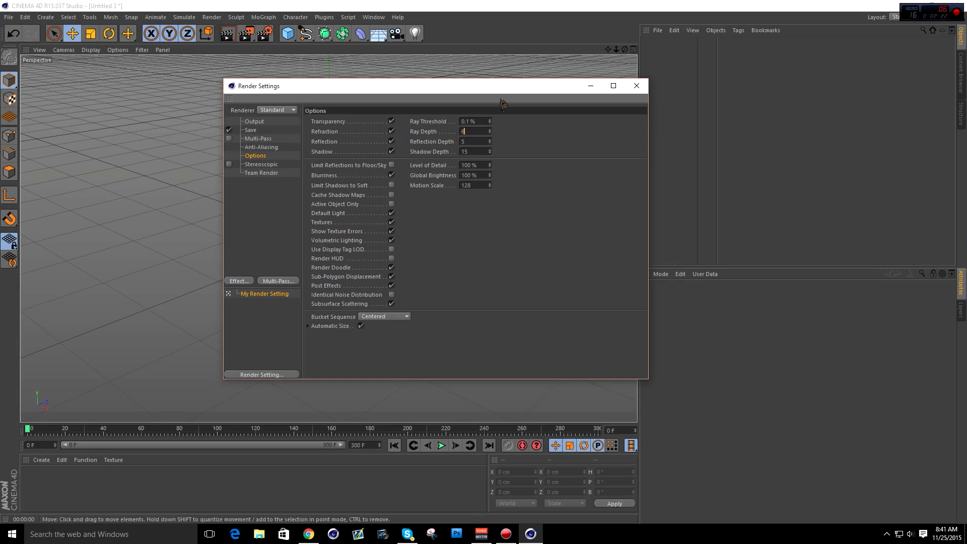
pyautogui.click(468, 141)
pyautogui.write('2')
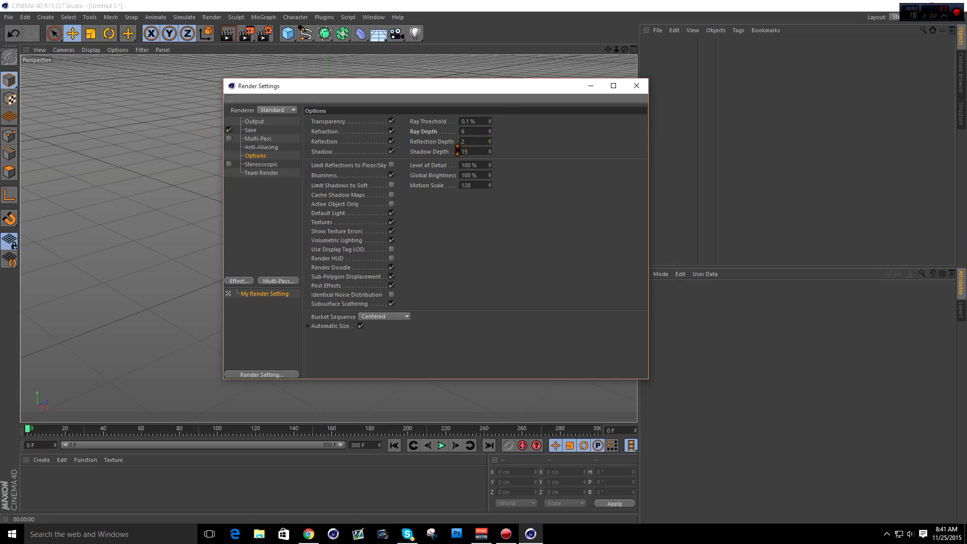
pyautogui.press('Tab')
pyautogui.write('6')
# Step: Add a Color Correction effect to the render settings and set its contrast to 5%
pyautogui.click(239, 276)
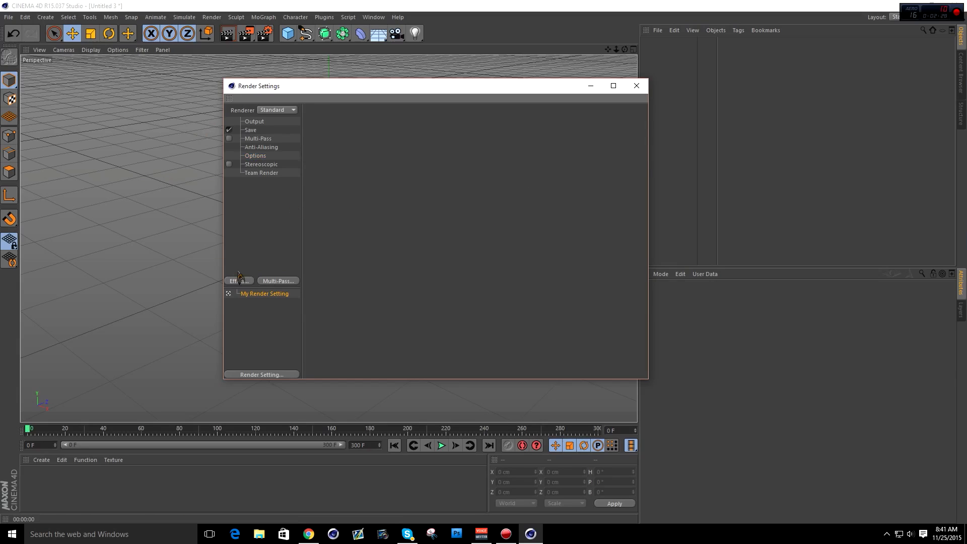
pyautogui.click(239, 281)
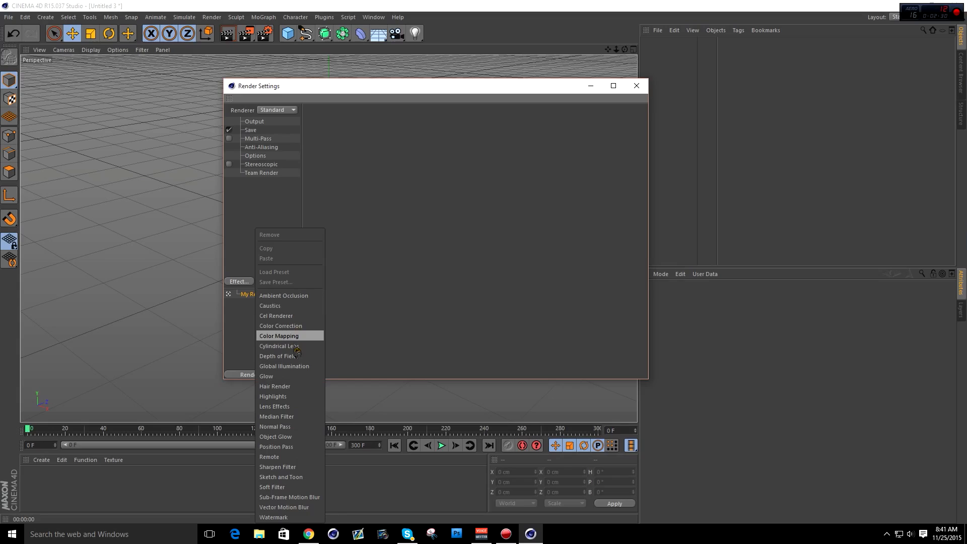
pyautogui.click(295, 325)
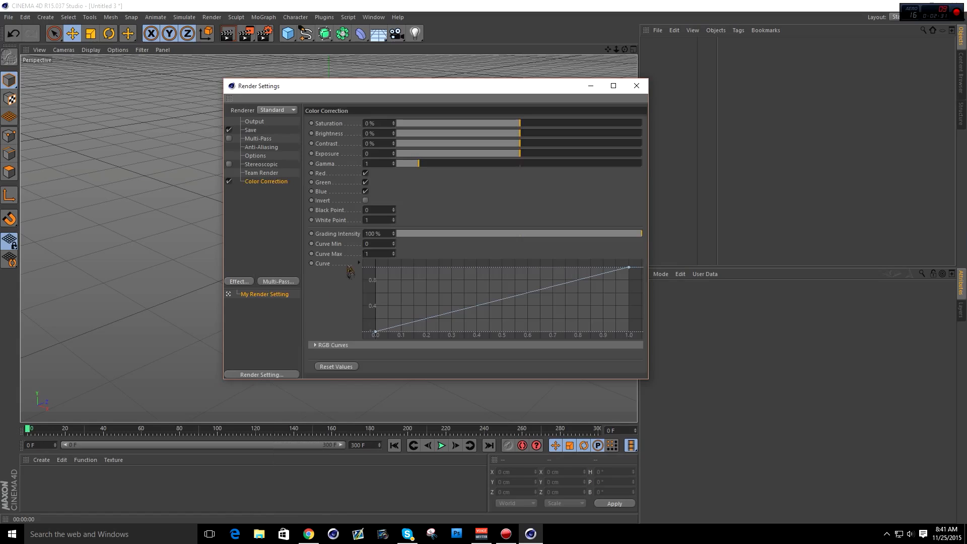
pyautogui.click(377, 143)
pyautogui.write('5')
pyautogui.press('Return')
# Step: Add a Sharpen Filter effect to the render settings and set its strength to 10%
pyautogui.click(239, 281)
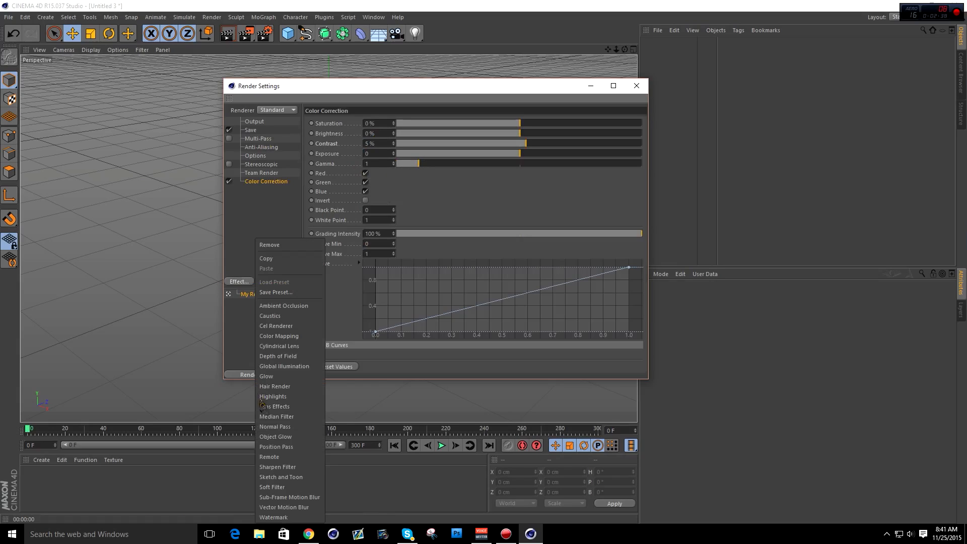
pyautogui.click(279, 467)
pyautogui.moveTo(358, 134); pyautogui.dragTo(86, 139)
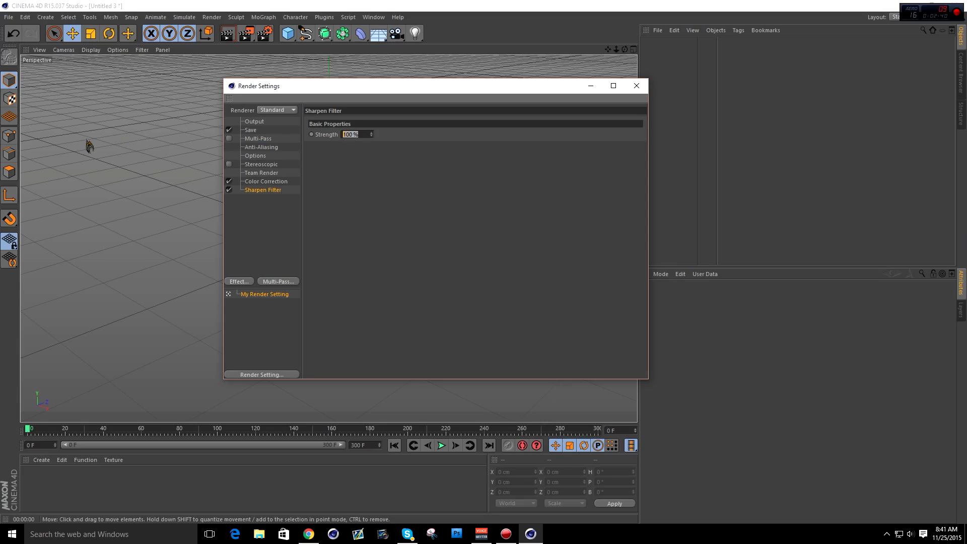
pyautogui.write('10')
pyautogui.press('Return')
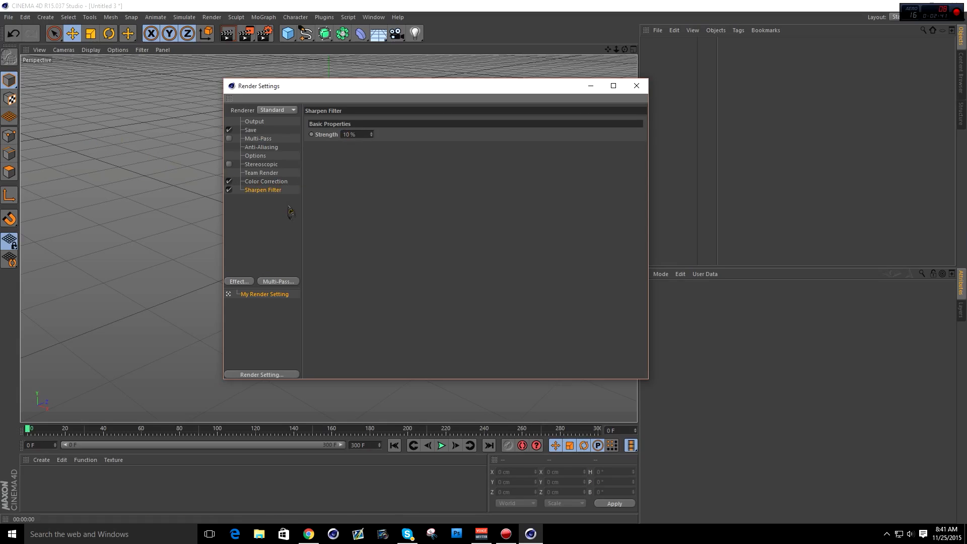
# Step: Add the Object Glow effect and rename the render setting to Tronster
pyautogui.click(239, 282)
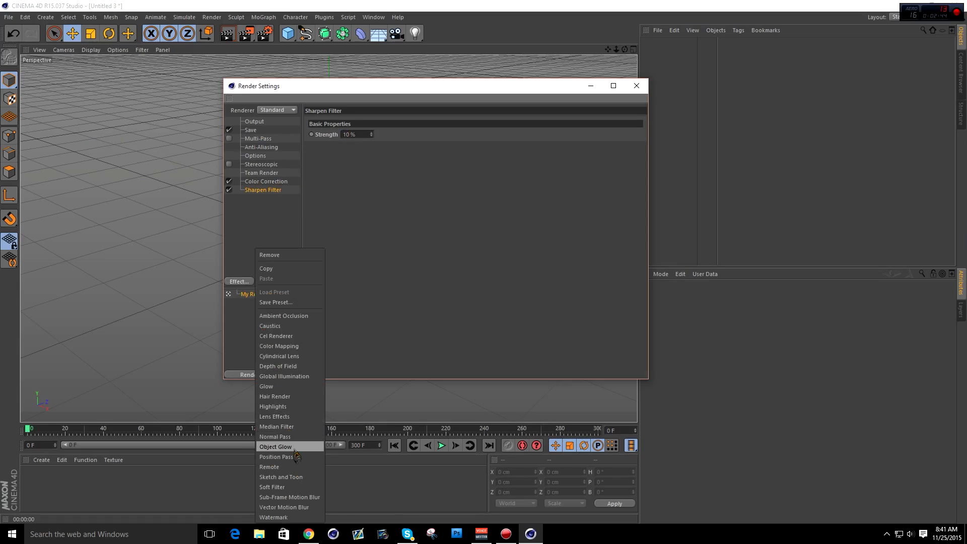
pyautogui.click(275, 447)
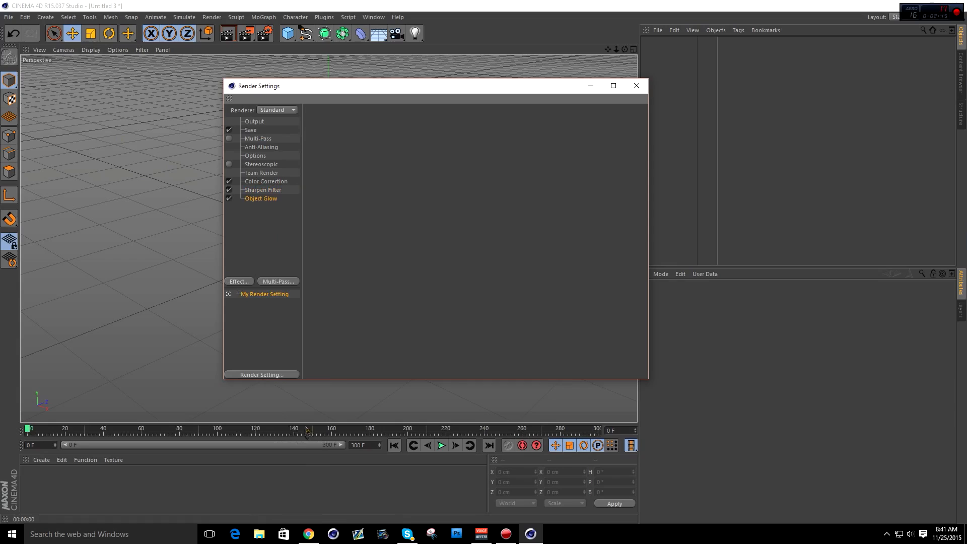
pyautogui.doubleClick(269, 296)
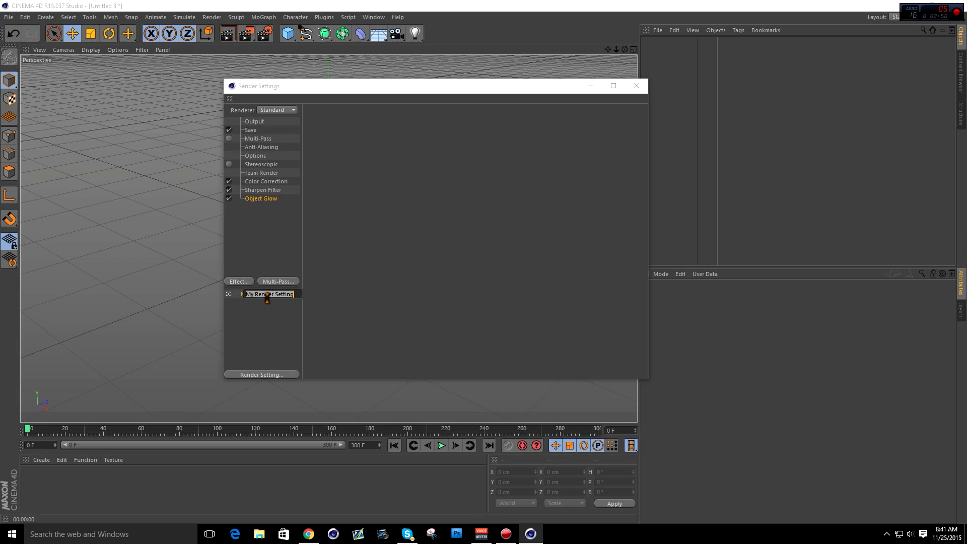
pyautogui.write('Tronster')
pyautogui.press('Return')
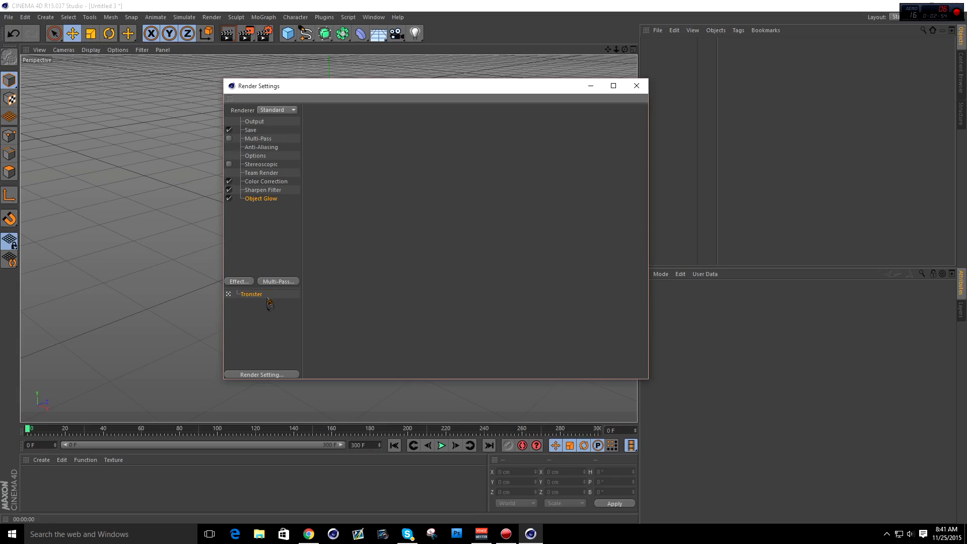
pyautogui.click(244, 375)
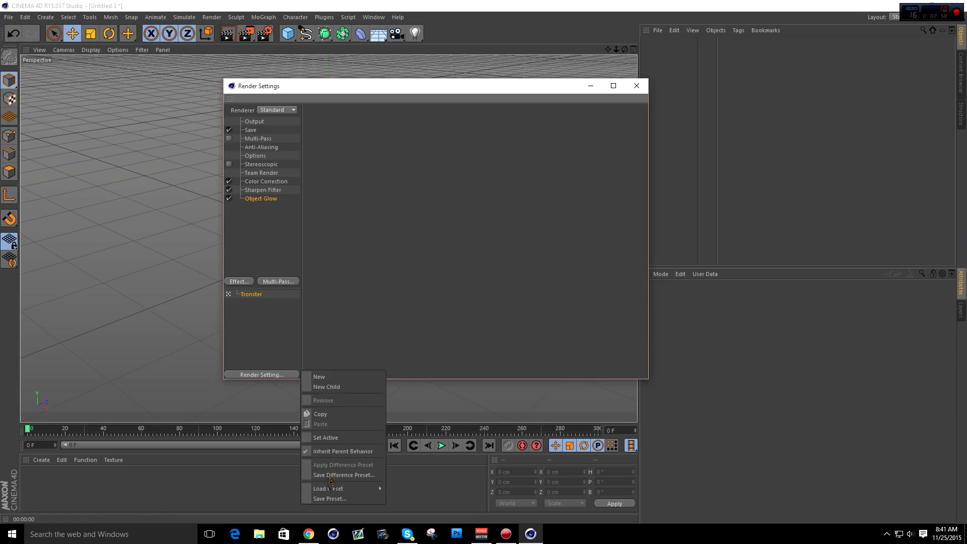
pyautogui.click(327, 498)
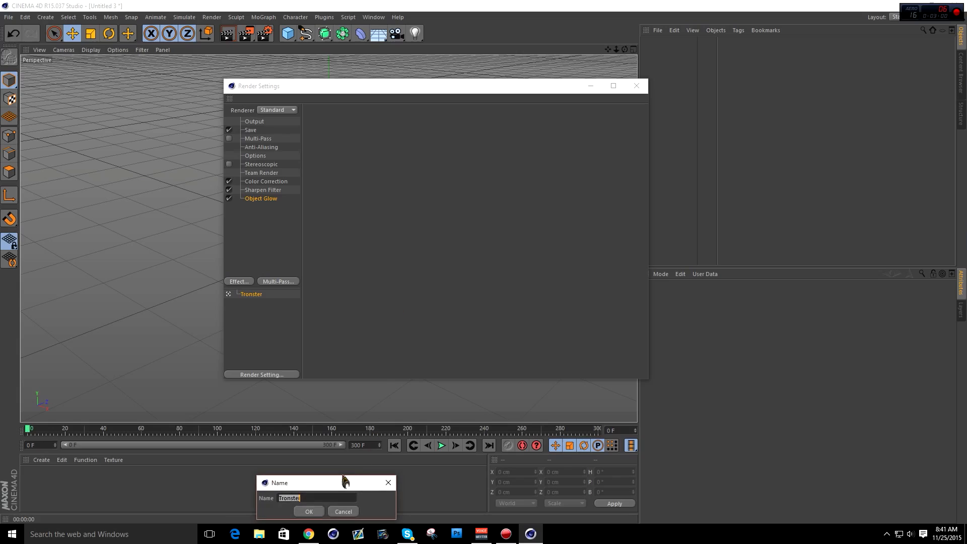
pyautogui.moveTo(343, 478); pyautogui.dragTo(361, 278)
pyautogui.click(362, 309)
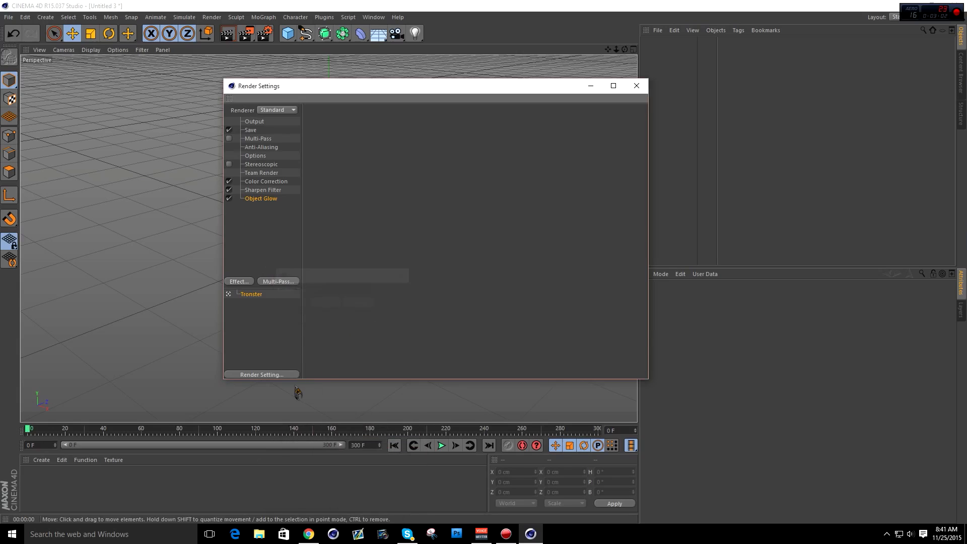
# Step: Try to load the saved TronsterFX Render Settings preset and close the Render Settings window
pyautogui.click(293, 374)
pyautogui.moveTo(324, 488)
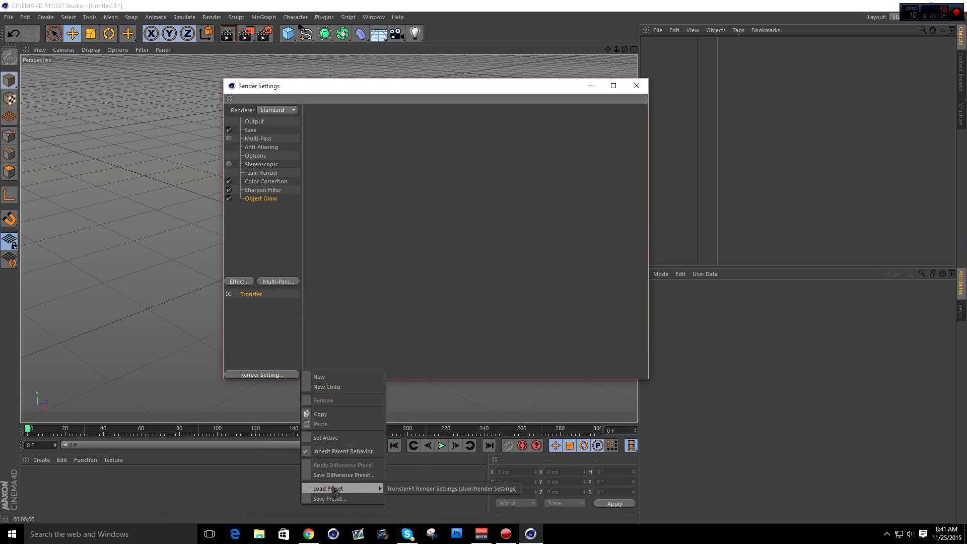
pyautogui.click(412, 489)
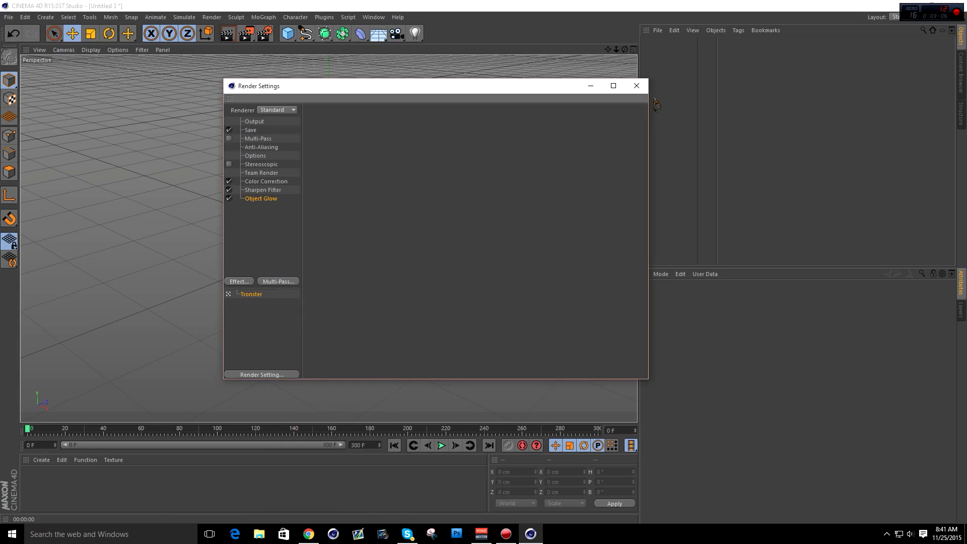
pyautogui.click(637, 86)
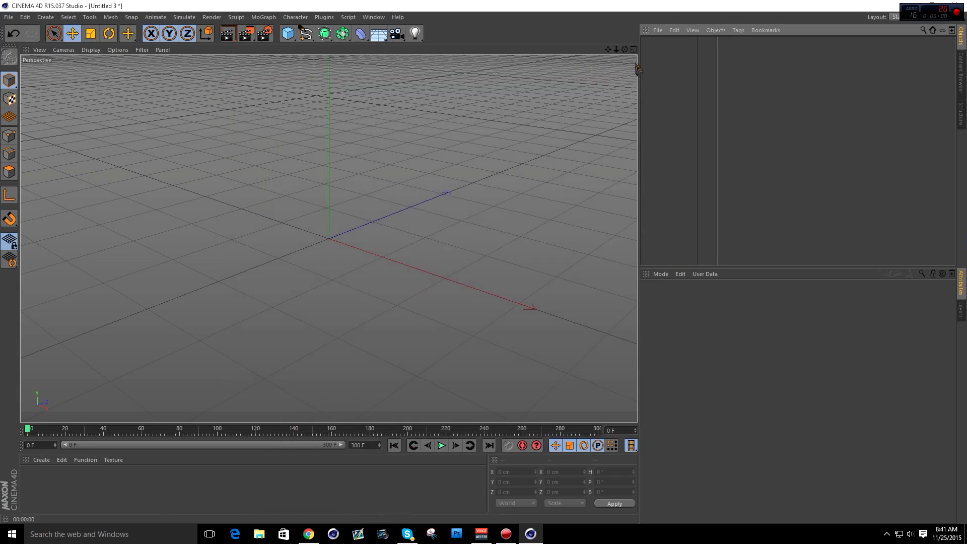
pyautogui.moveTo(624, 49); pyautogui.dragTo(580, 89)
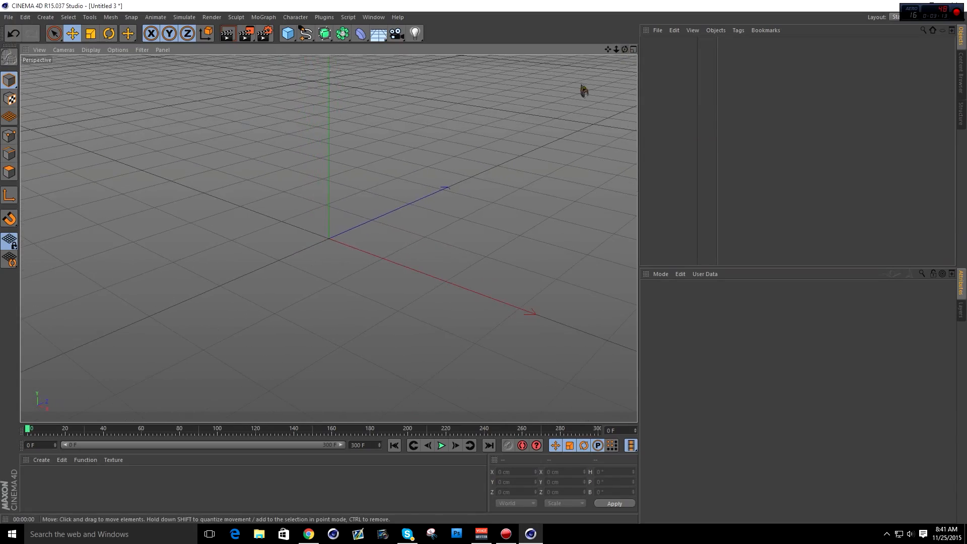
pyautogui.doubleClick(46, 476)
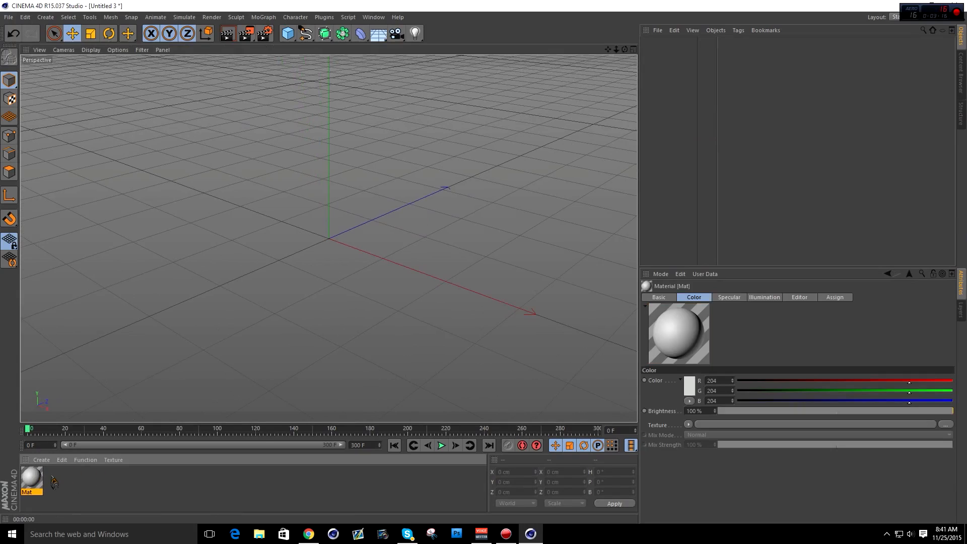
pyautogui.press('Delete')
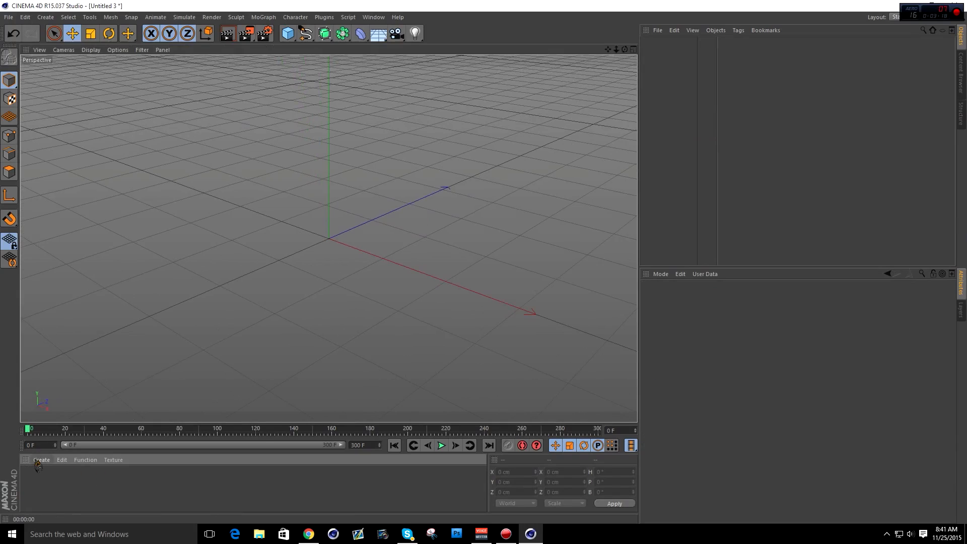
# Step: Create a new material, open it in the Material Editor and rename it HDRI
pyautogui.click(41, 459)
pyautogui.click(58, 374)
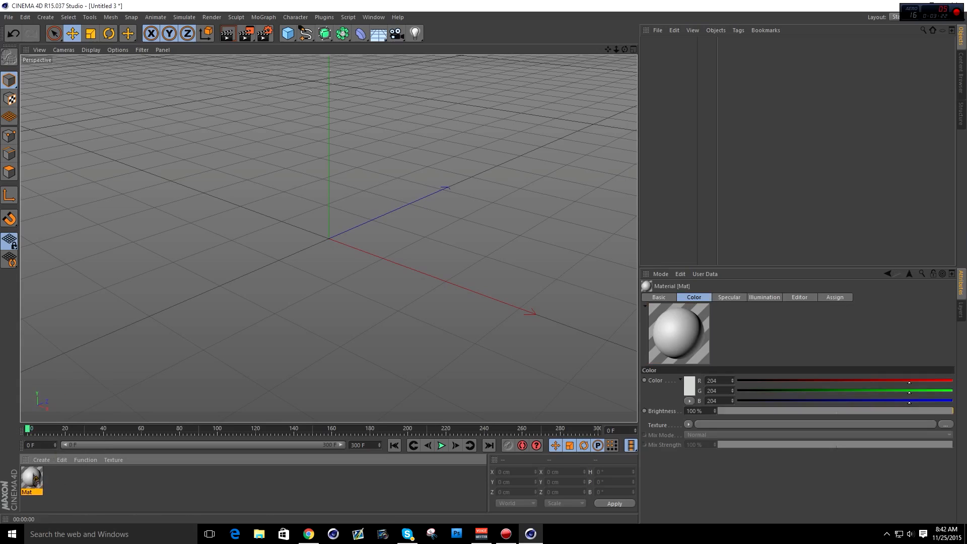
pyautogui.doubleClick(34, 478)
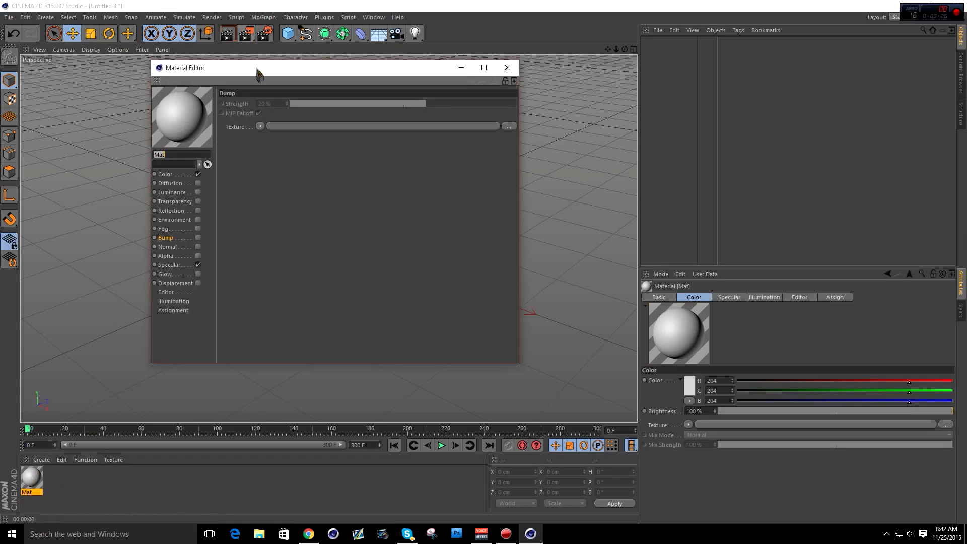
pyautogui.moveTo(250, 70); pyautogui.dragTo(332, 74)
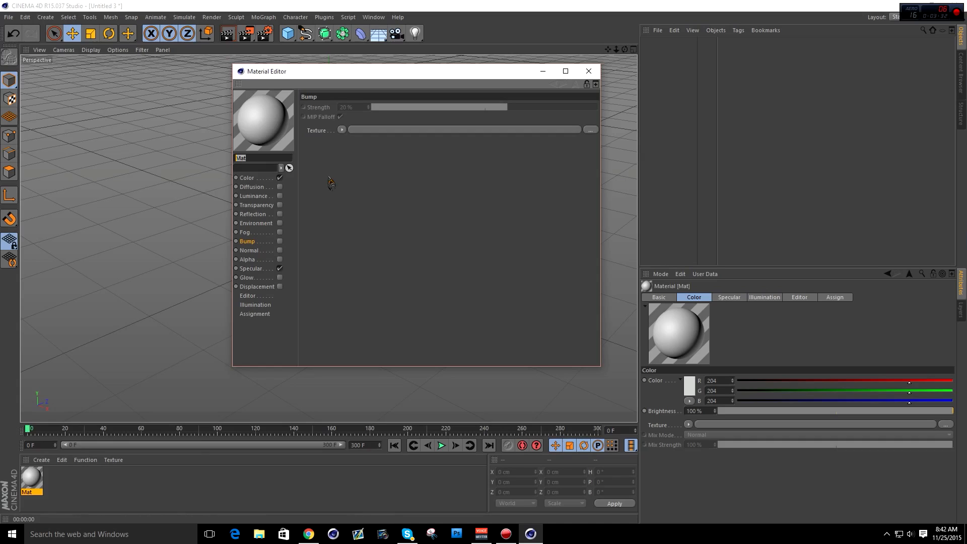
pyautogui.write('I')
pyautogui.press('Return')
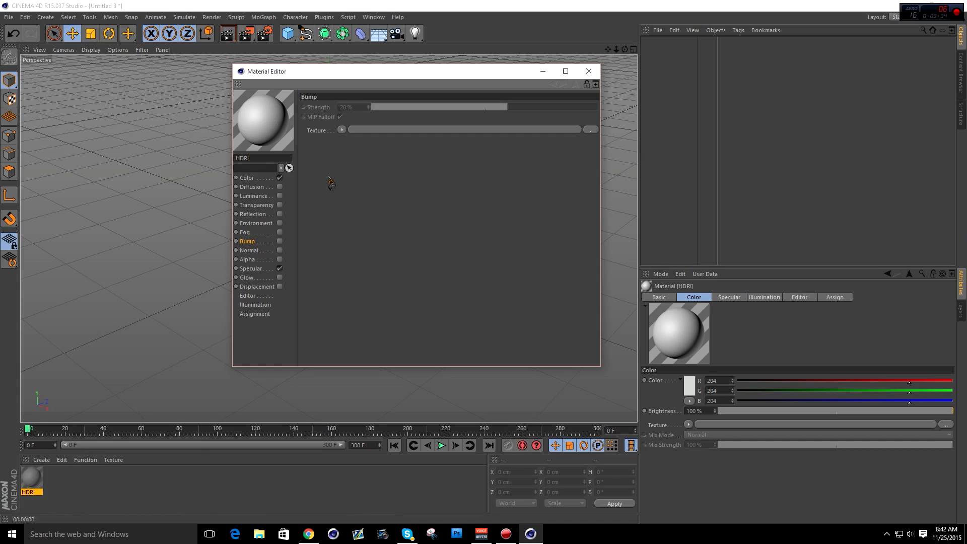
# Step: Disable the HDRI material's Specular channel and set its base color to black (RGB 0, 0, 0)
pyautogui.click(280, 269)
pyautogui.click(252, 180)
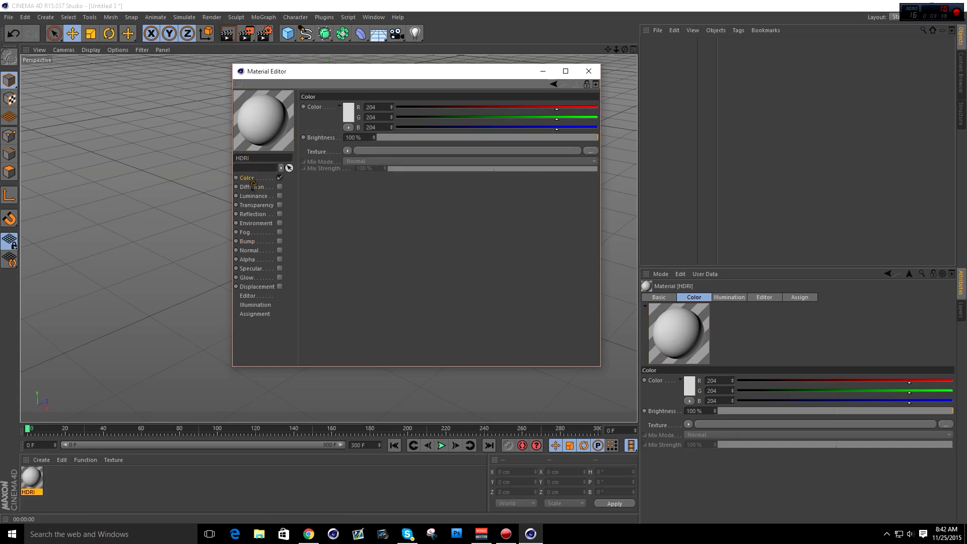
pyautogui.click(346, 114)
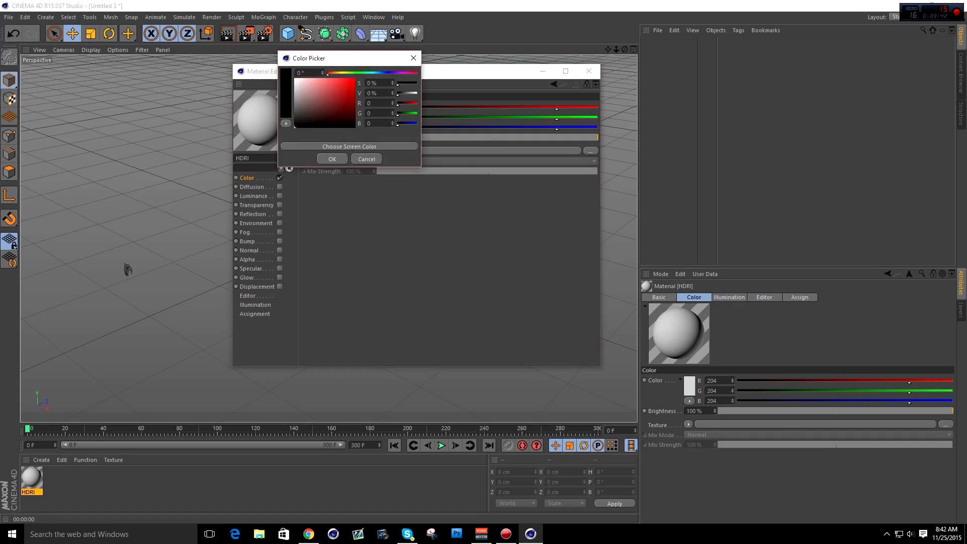
pyautogui.click(335, 158)
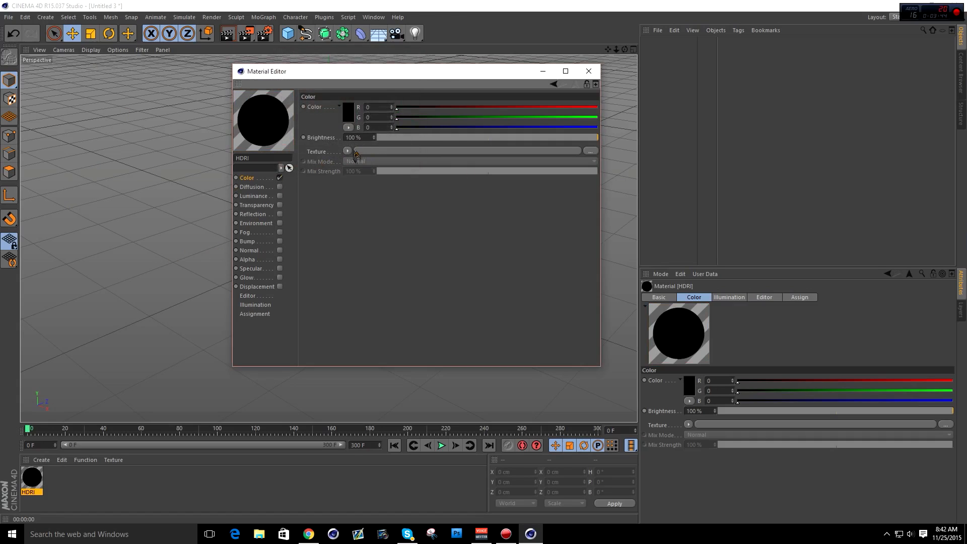
# Step: Assign a Gradient shader as the color texture and change the gradient's white end knot to black
pyautogui.click(348, 151)
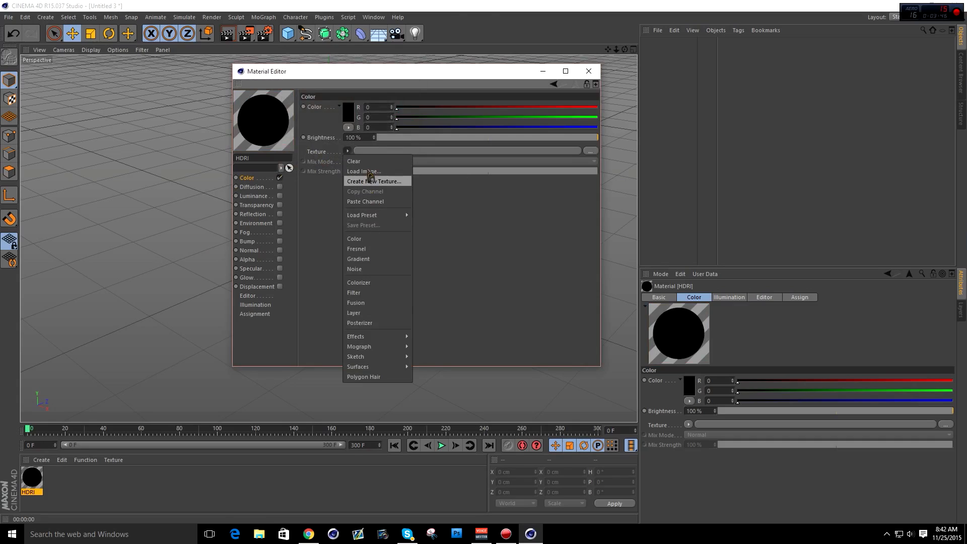
pyautogui.click(358, 259)
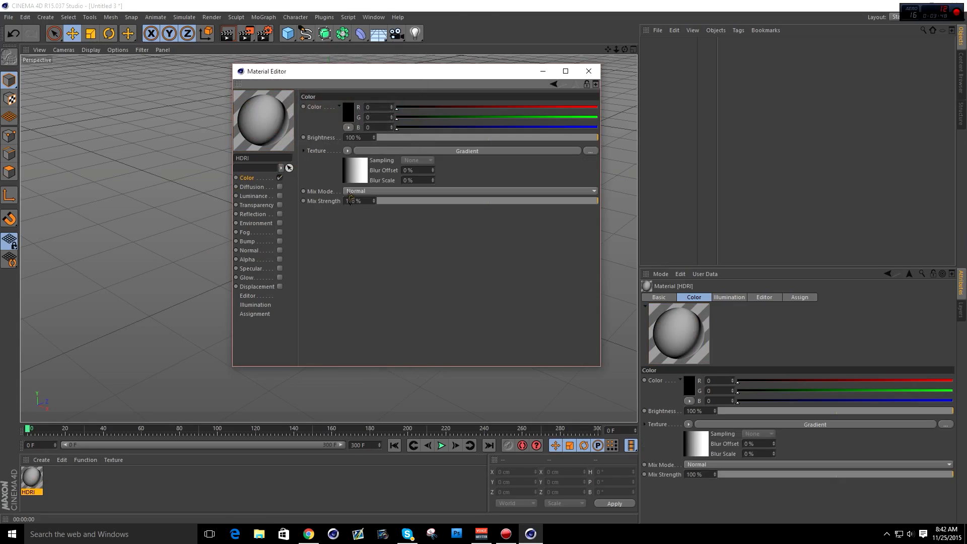
pyautogui.click(353, 171)
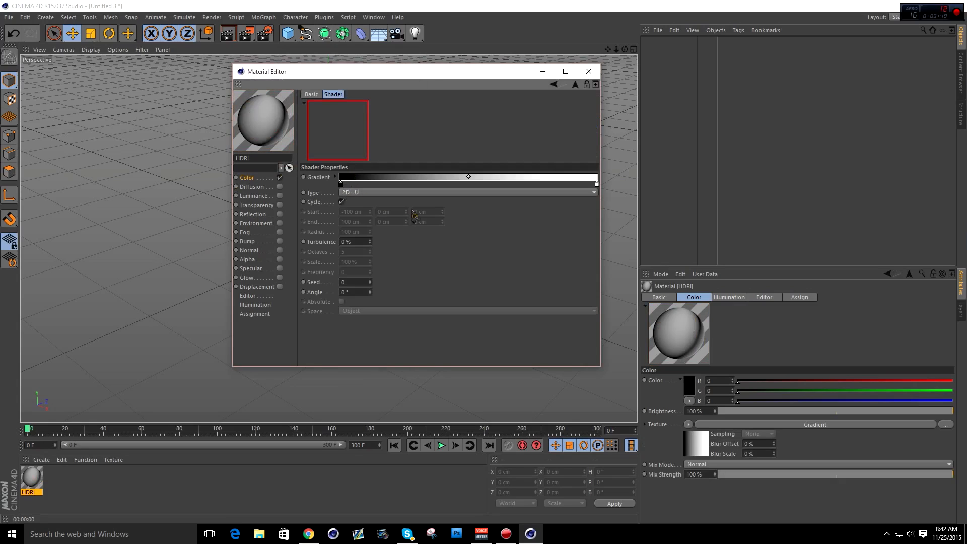
pyautogui.doubleClick(597, 185)
pyautogui.click(533, 190)
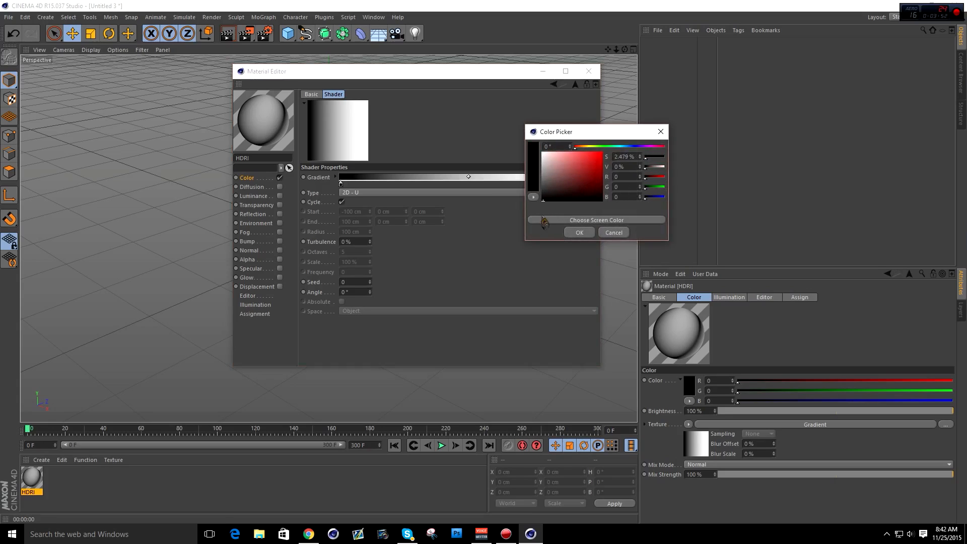
pyautogui.click(579, 231)
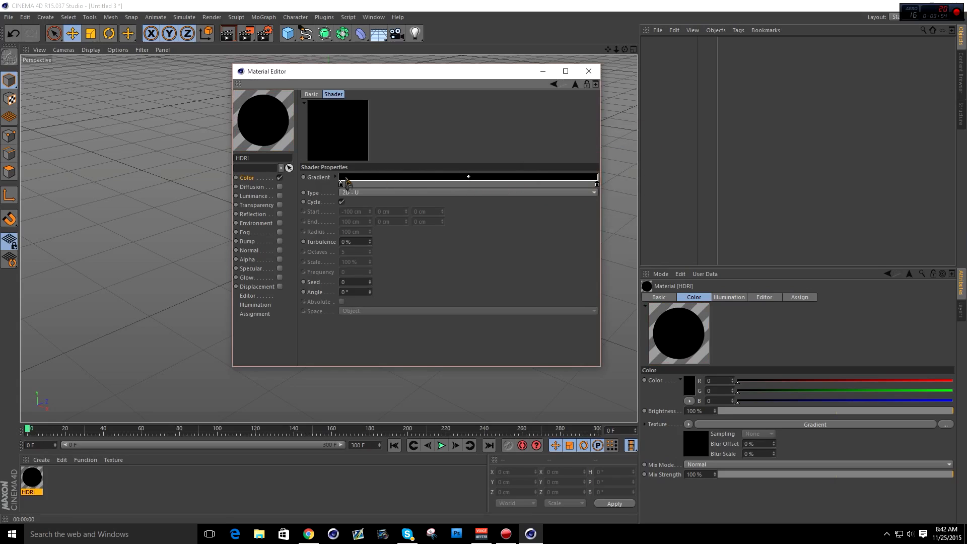
# Step: Add seven evenly spaced black knots along the gradient by repeatedly halving the gaps between the existing knots
pyautogui.click(468, 184)
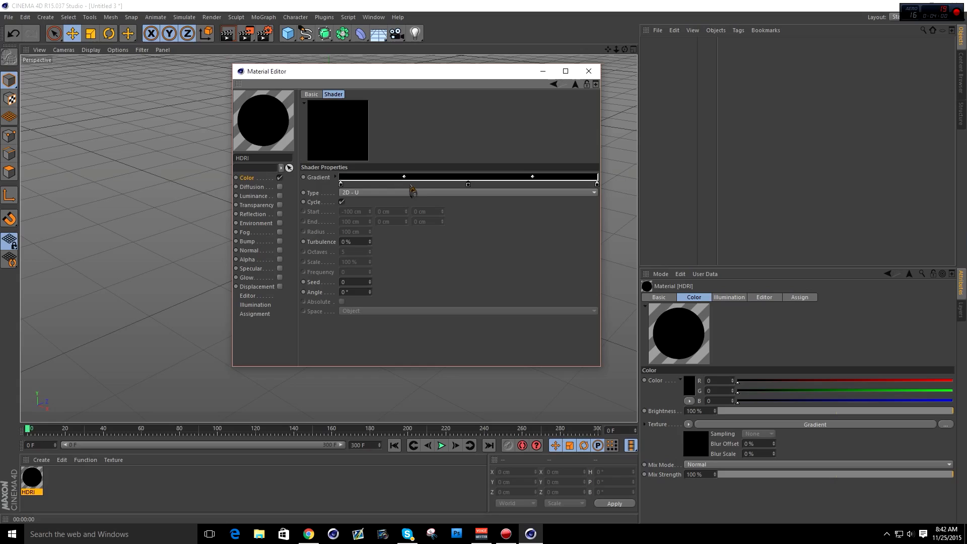
pyautogui.click(404, 184)
pyautogui.click(533, 184)
pyautogui.click(372, 184)
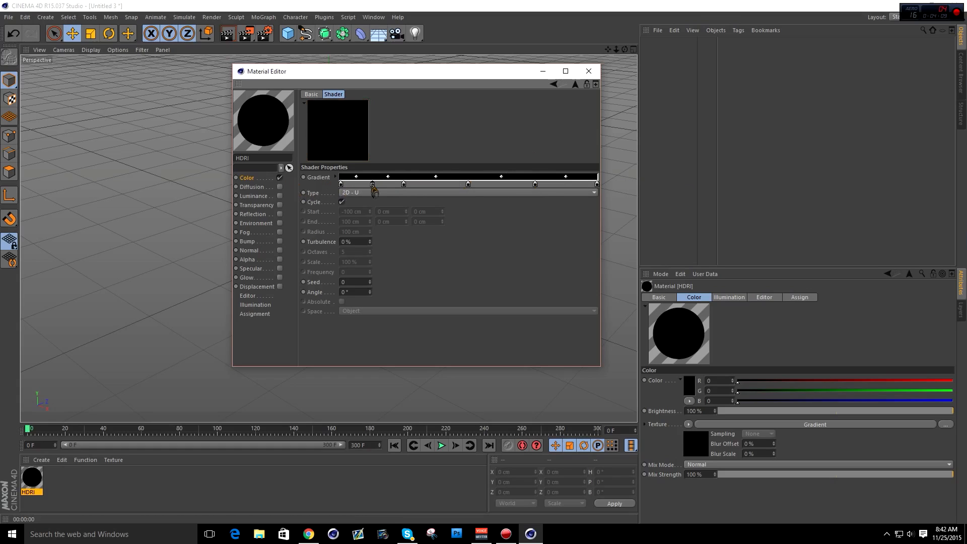
pyautogui.click(436, 184)
pyautogui.click(502, 185)
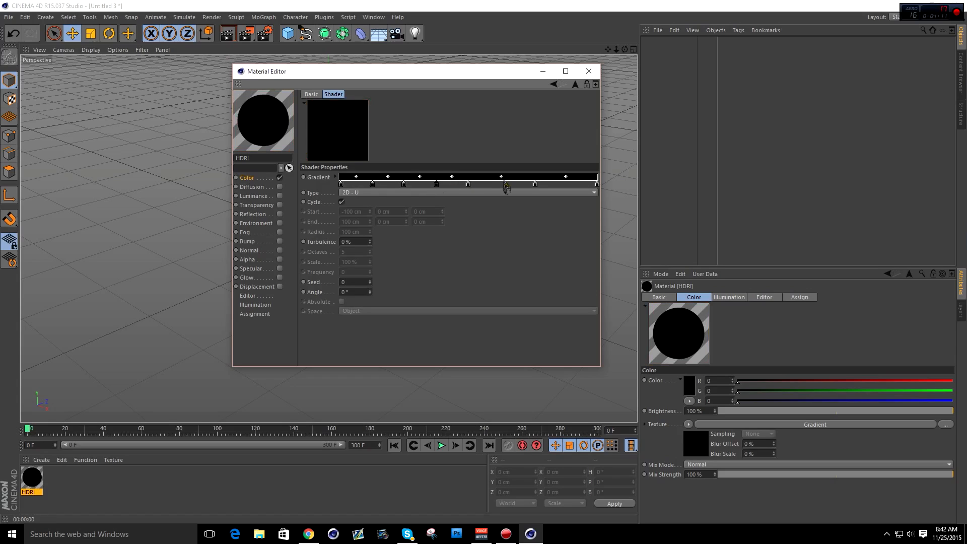
pyautogui.click(564, 185)
# Step: Add eight white knots midway between the black knots along the gradient and move the outermost knots slightly inward
pyautogui.click(356, 184)
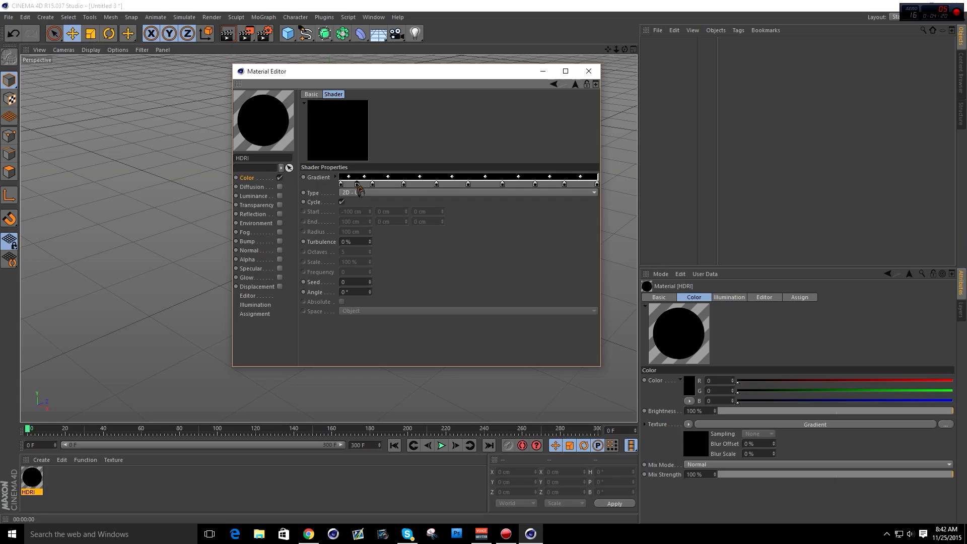
pyautogui.doubleClick(357, 184)
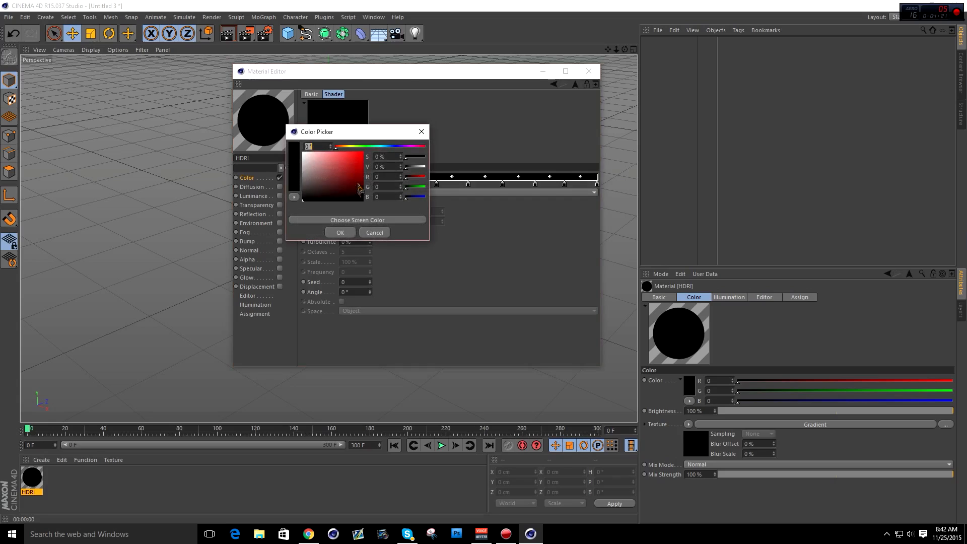
pyautogui.click(334, 232)
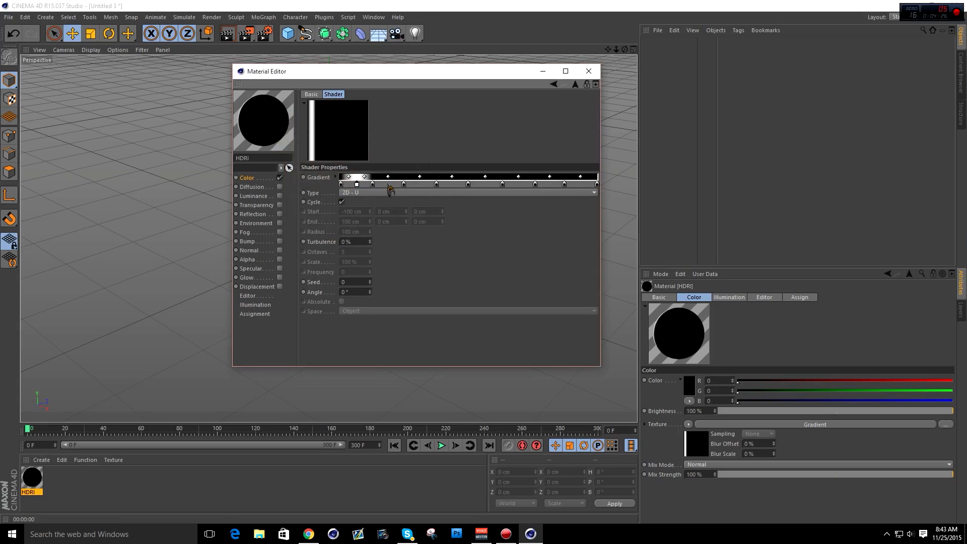
pyautogui.doubleClick(388, 184)
pyautogui.click(334, 232)
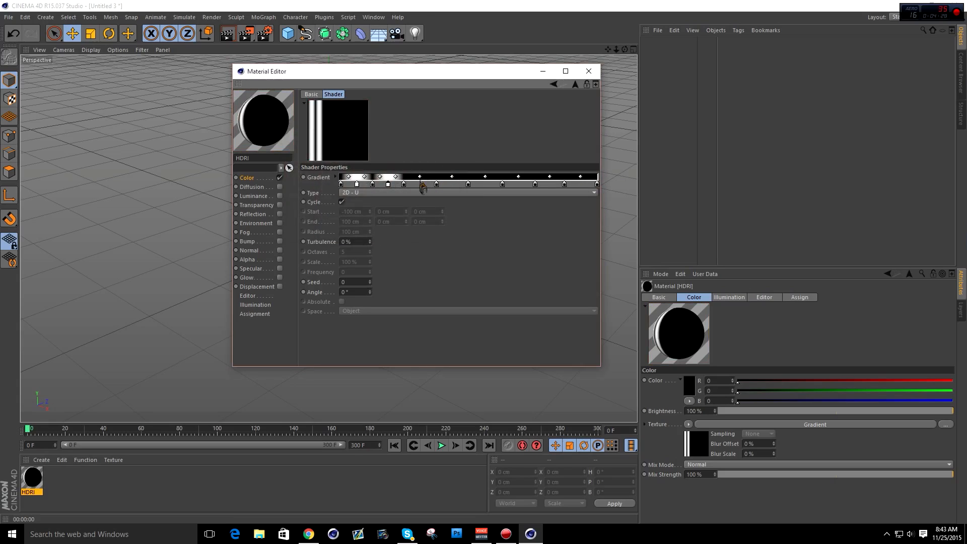
pyautogui.doubleClick(420, 184)
pyautogui.click(403, 229)
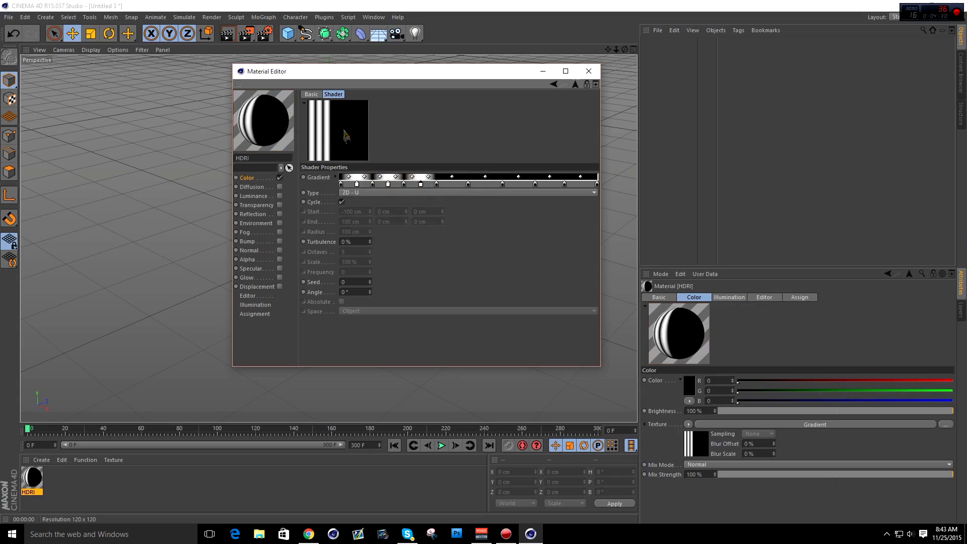
pyautogui.doubleClick(452, 184)
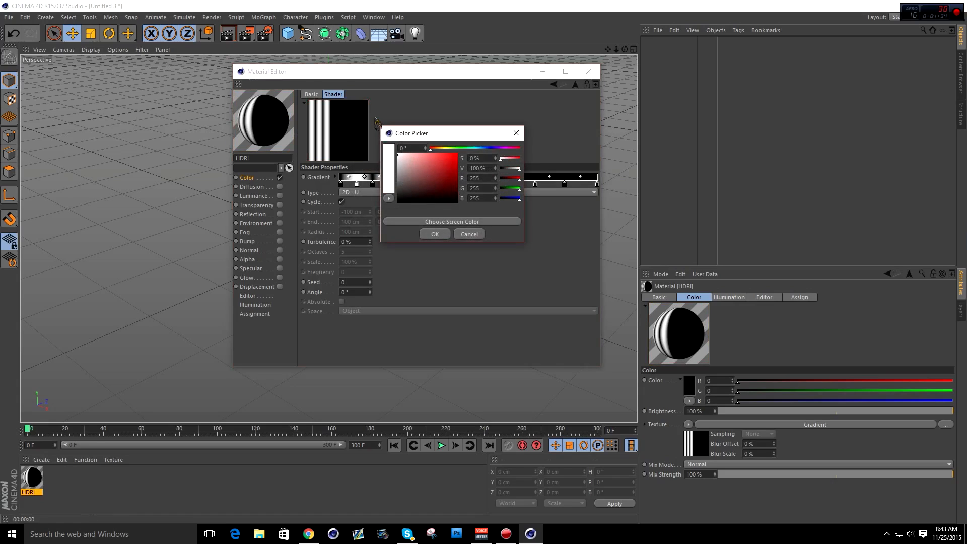
pyautogui.click(428, 234)
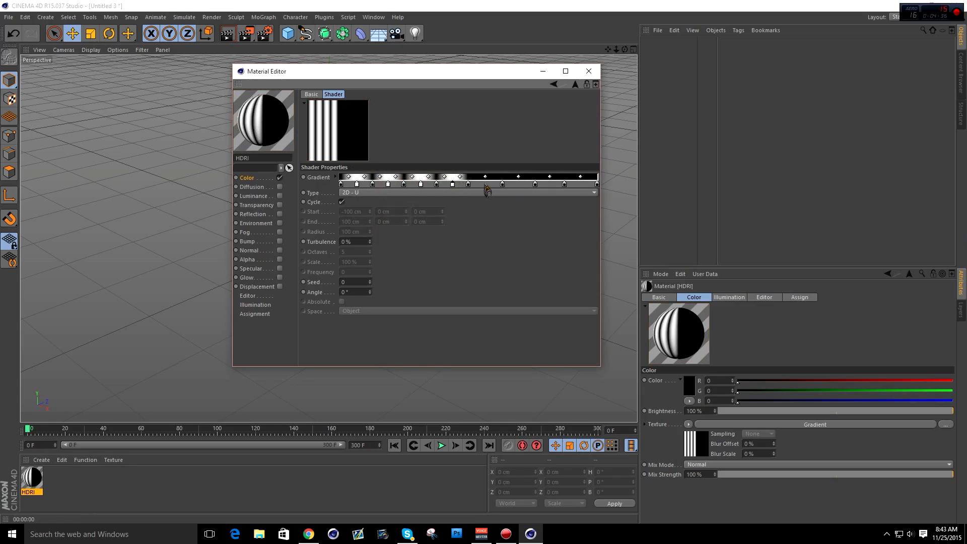
pyautogui.doubleClick(486, 186)
pyautogui.click(459, 232)
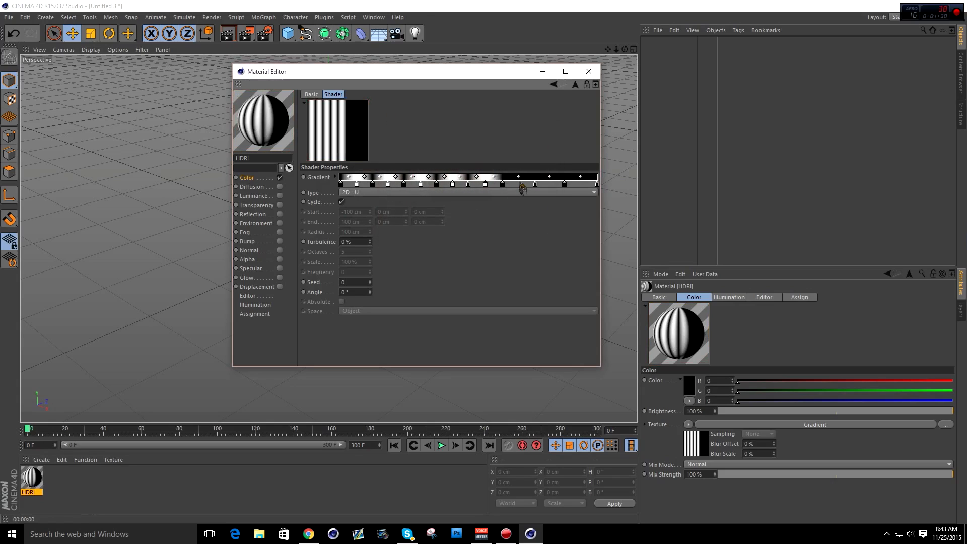
pyautogui.doubleClick(521, 185)
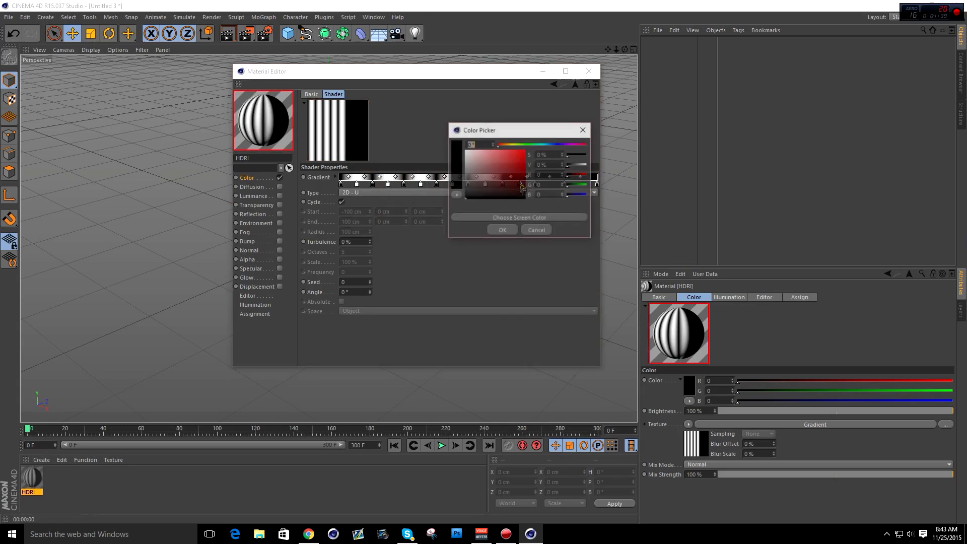
pyautogui.click(502, 231)
pyautogui.doubleClick(550, 185)
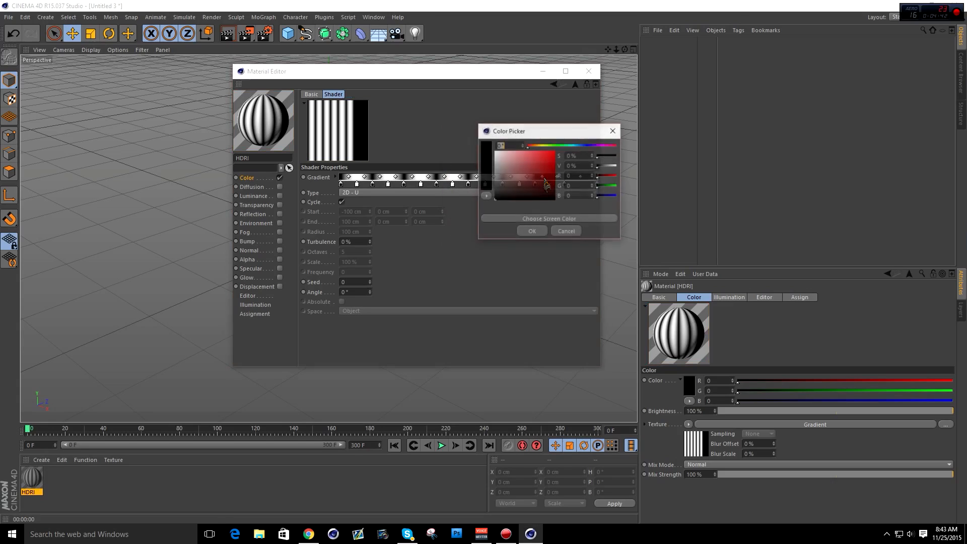
pyautogui.click(531, 231)
pyautogui.doubleClick(582, 185)
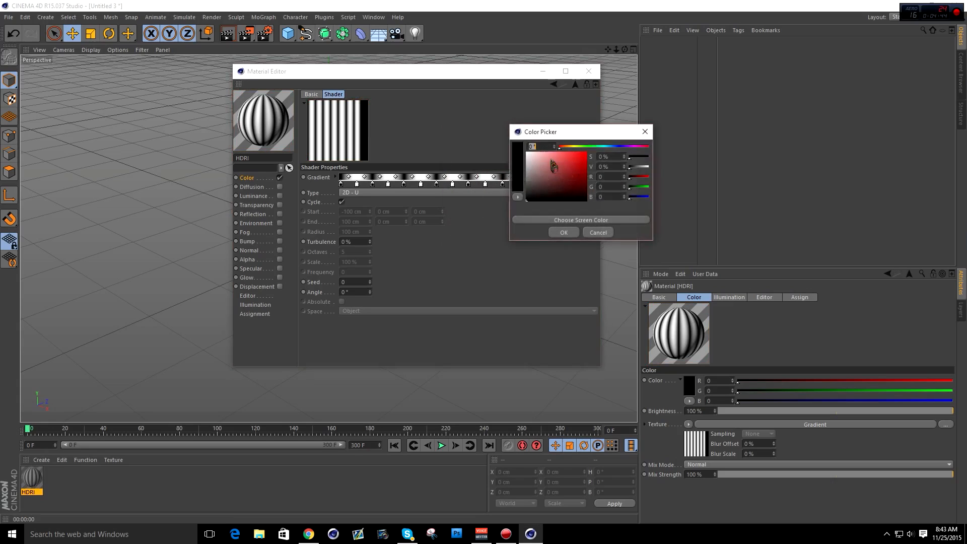
pyautogui.click(566, 231)
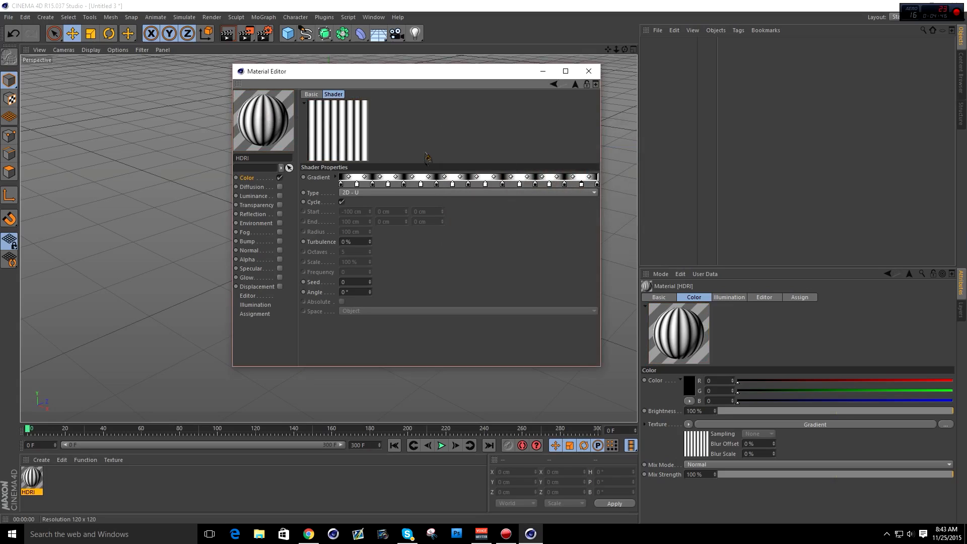
pyautogui.moveTo(582, 185); pyautogui.dragTo(581, 185)
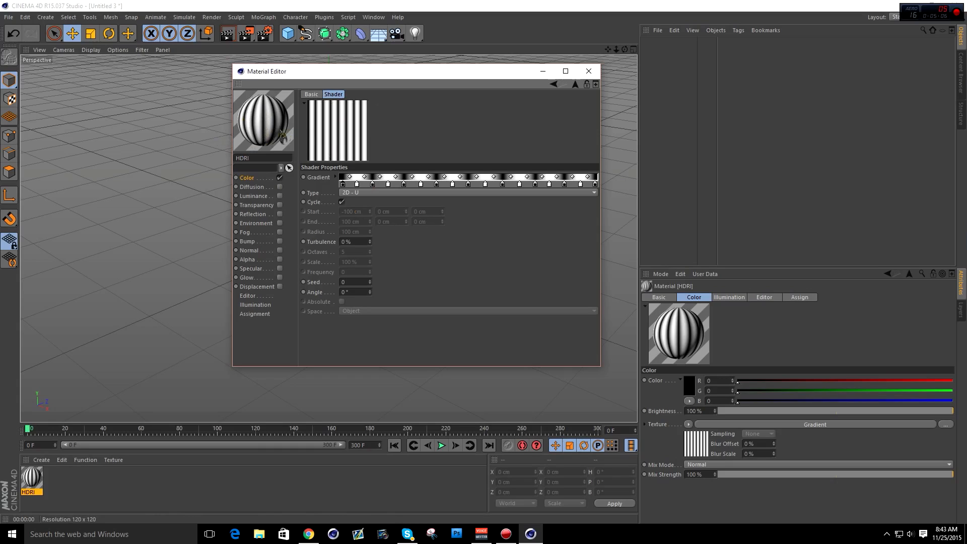
# Step: Switch the HDRI material preview to Torus (Soft Shadow) and set the gradient type to 2D - V
pyautogui.rightClick(261, 117)
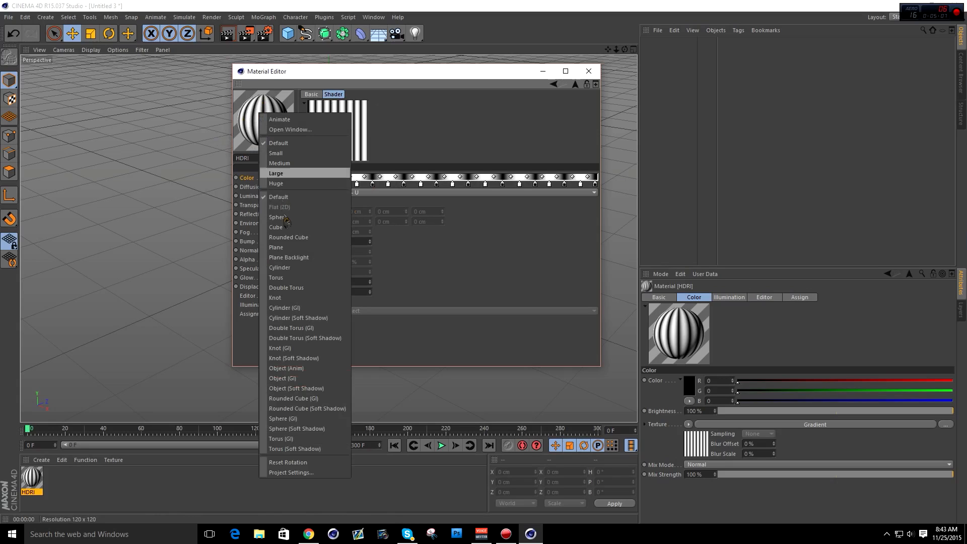
pyautogui.click(306, 450)
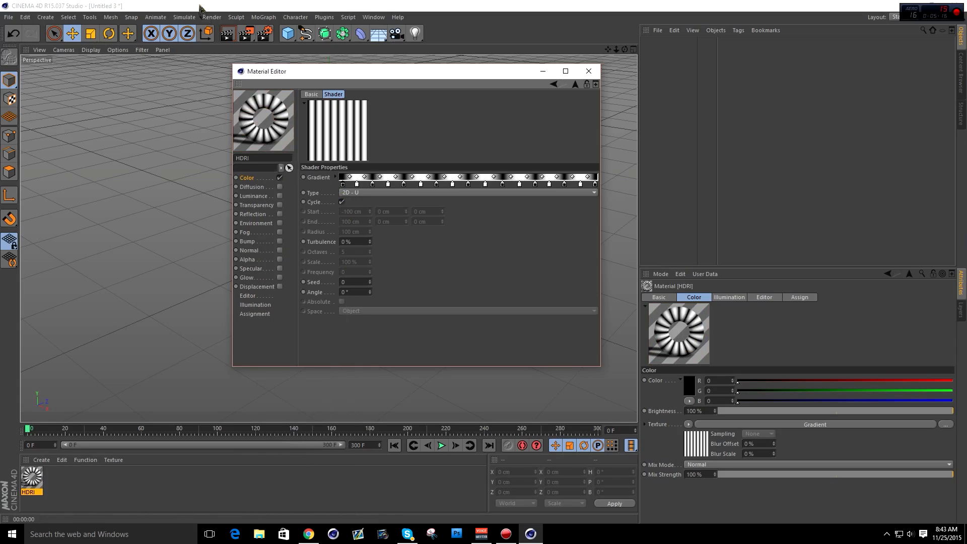
pyautogui.click(375, 193)
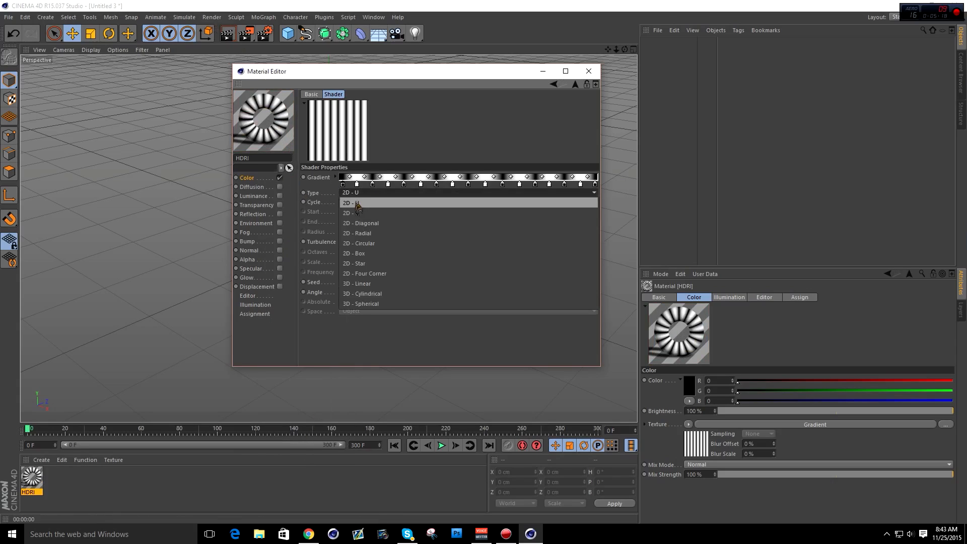
pyautogui.click(316, 207)
pyautogui.click(349, 193)
pyautogui.click(350, 211)
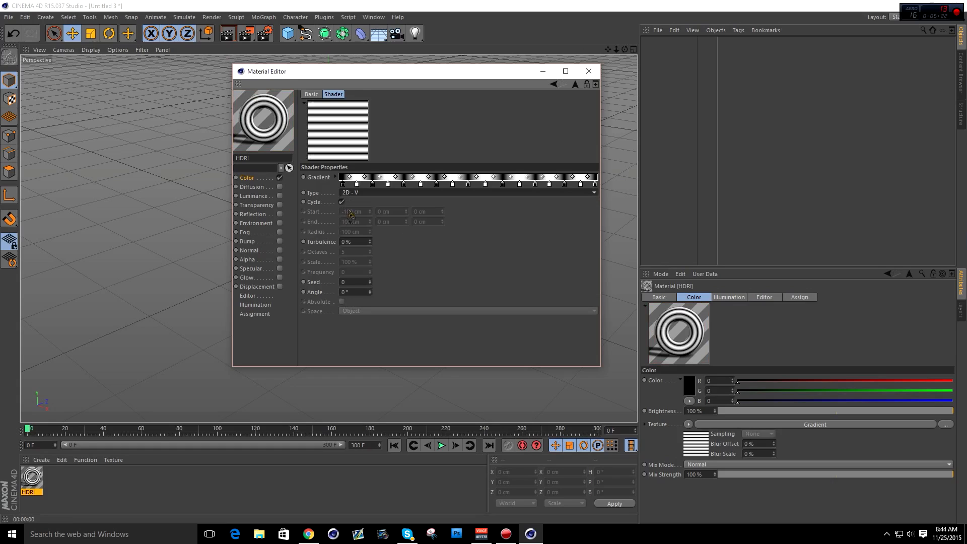
# Step: Set the gradient shader's turbulence to 5%
pyautogui.click(343, 241)
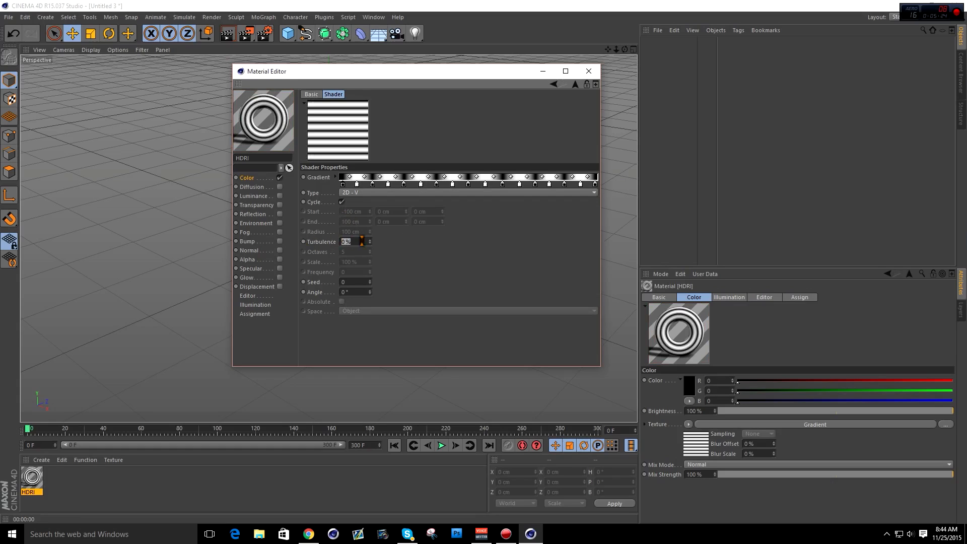
pyautogui.write('5')
pyautogui.press('Return')
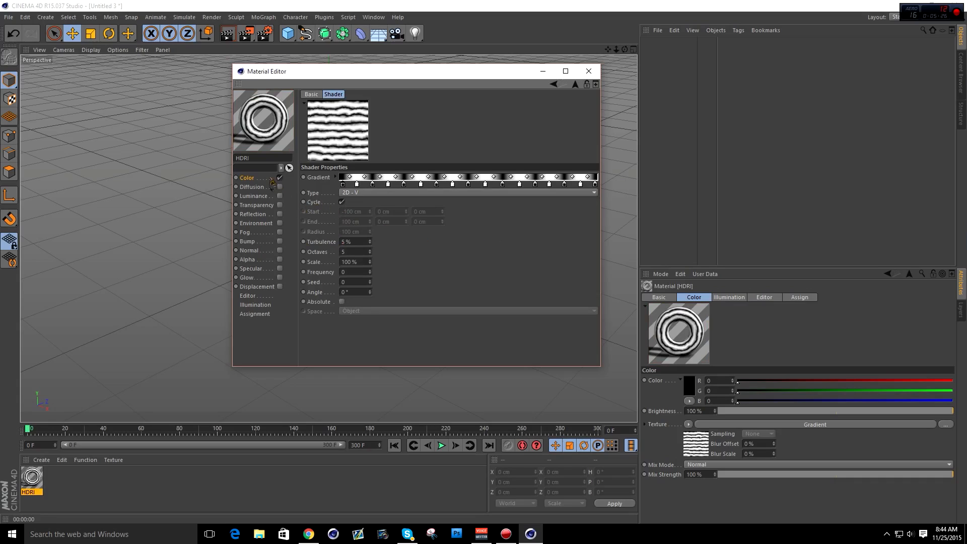
# Step: Copy the gradient from the HDRI material's Color channel, enable Luminance and paste it there as the texture
pyautogui.click(257, 179)
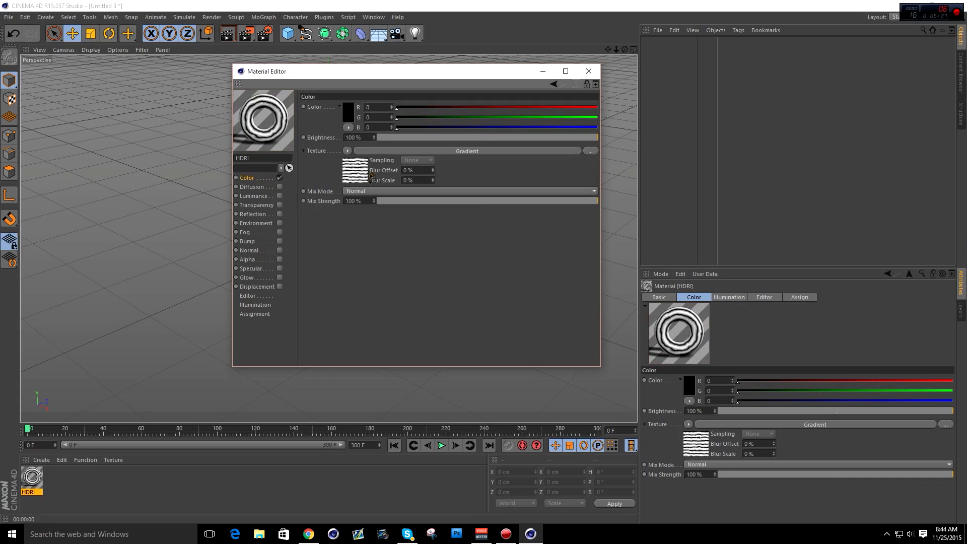
pyautogui.click(347, 151)
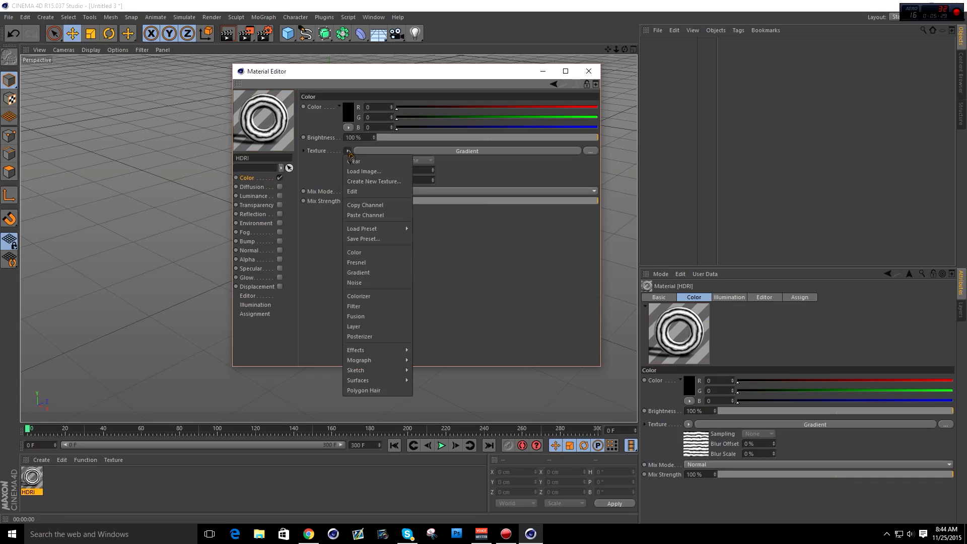
pyautogui.click(363, 206)
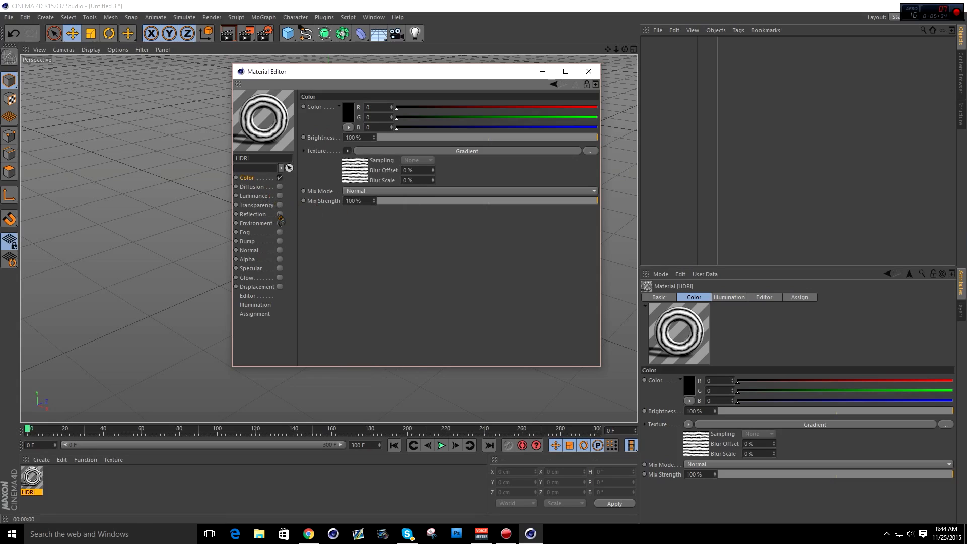
pyautogui.click(280, 196)
pyautogui.click(347, 151)
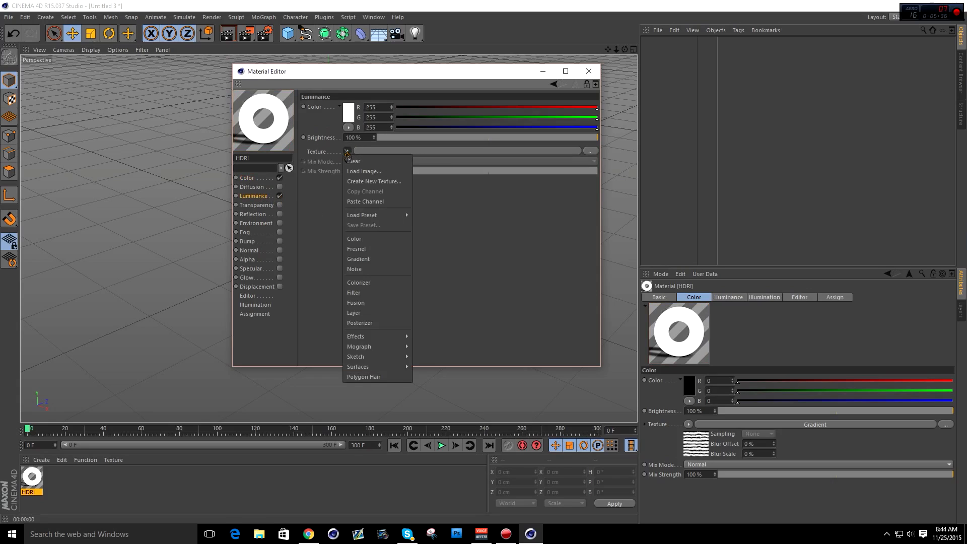
pyautogui.click(361, 202)
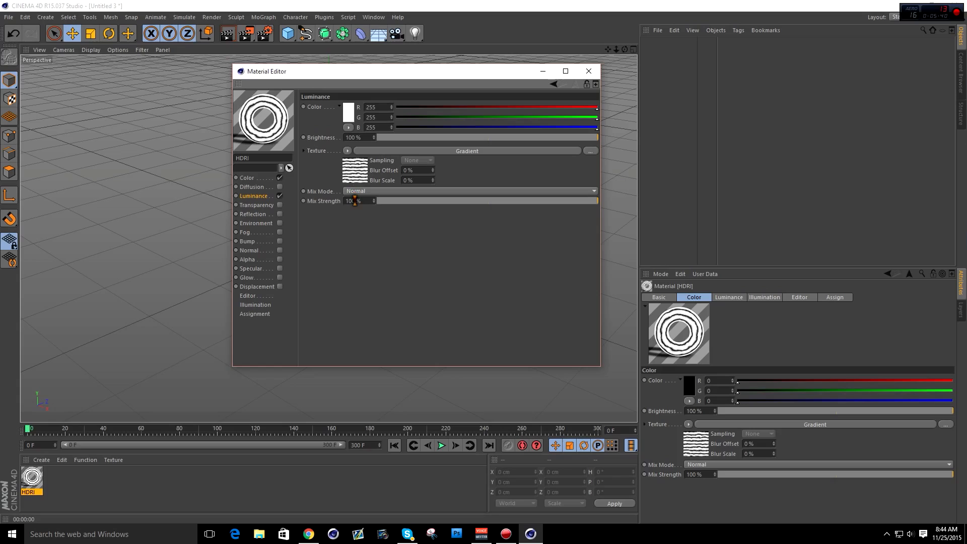
# Step: Set the Luminance channel's mix strength to 25% and brightness to 50%, closing the Material Editor when done
pyautogui.click(370, 201)
pyautogui.write('25')
pyautogui.press('Return')
pyautogui.click(366, 137)
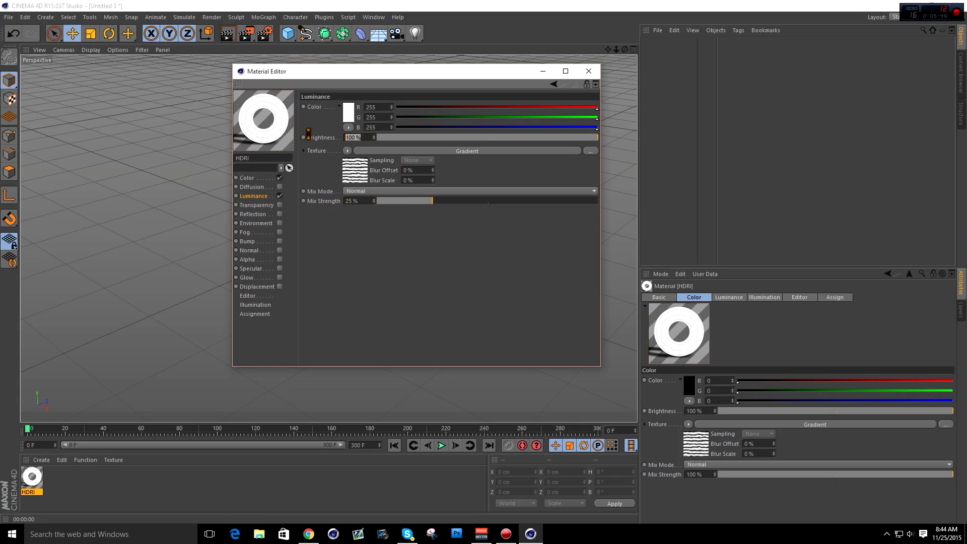
pyautogui.write('50')
pyautogui.press('Return')
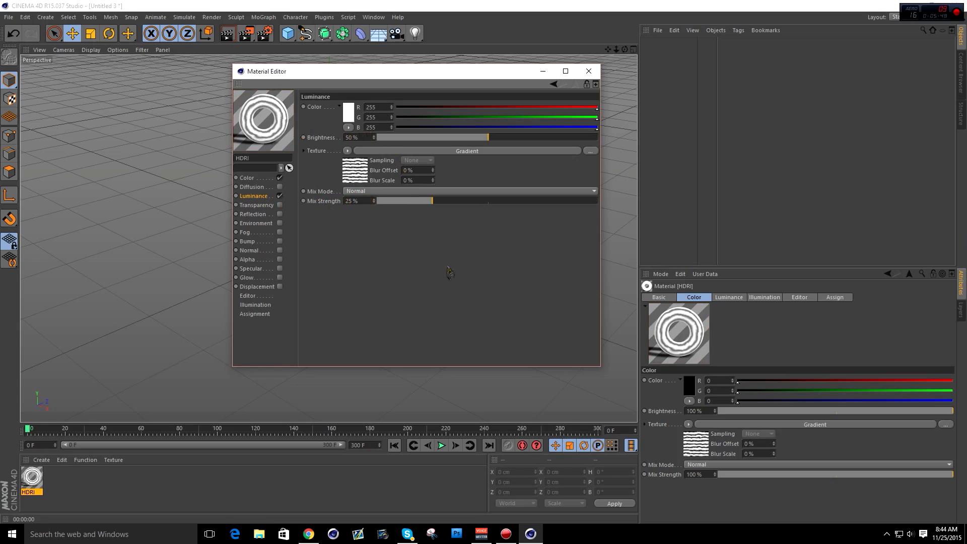
pyautogui.moveTo(375, 74); pyautogui.dragTo(459, 95)
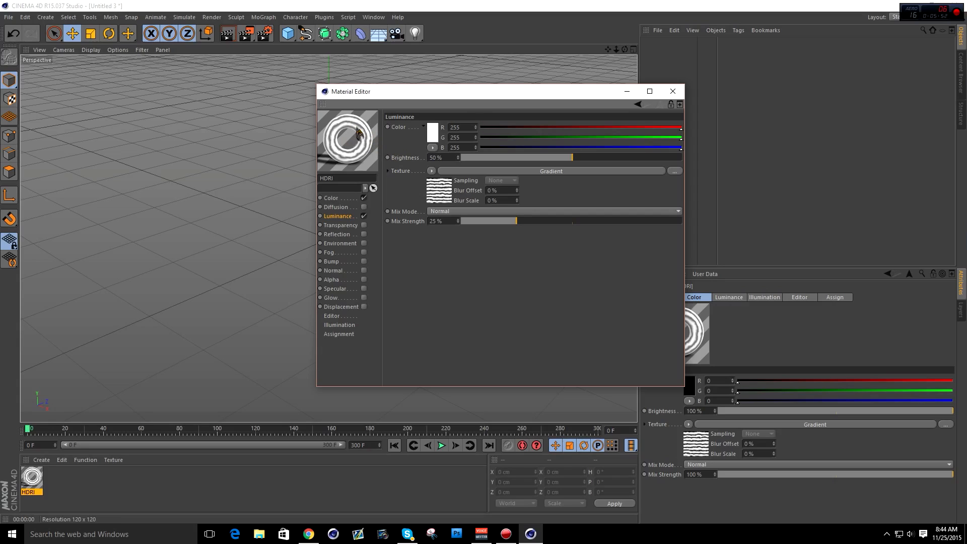
pyautogui.moveTo(369, 92); pyautogui.dragTo(296, 78)
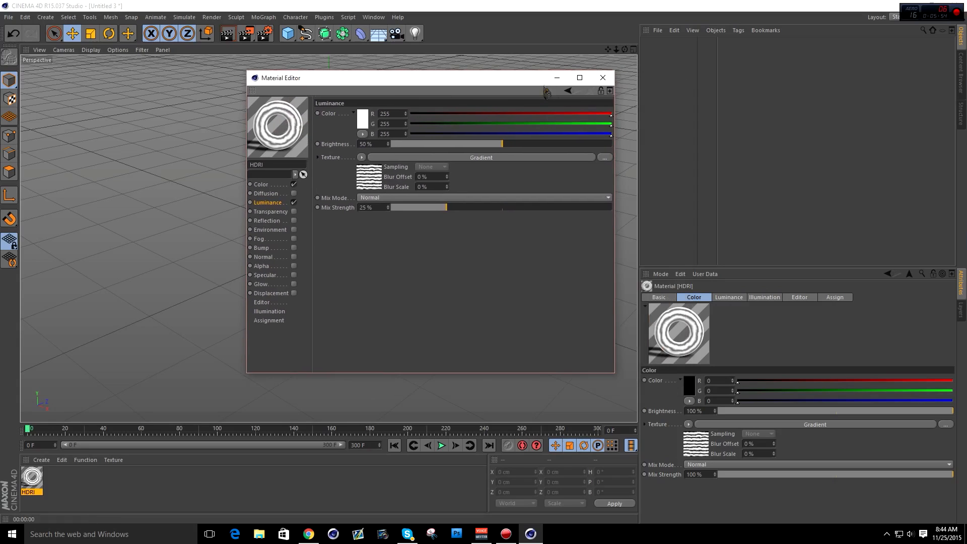
pyautogui.click(600, 79)
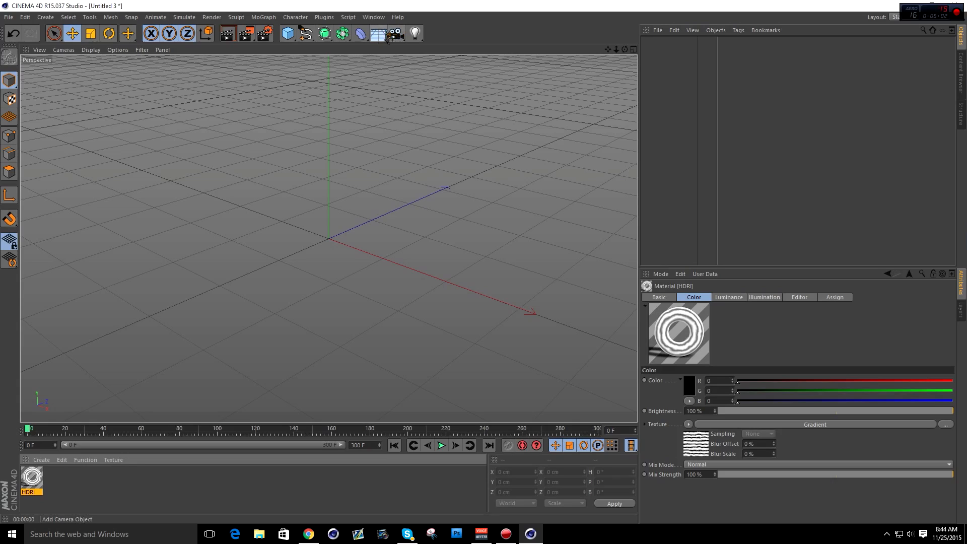
# Step: Add a Sky object to the scene
pyautogui.click(381, 40)
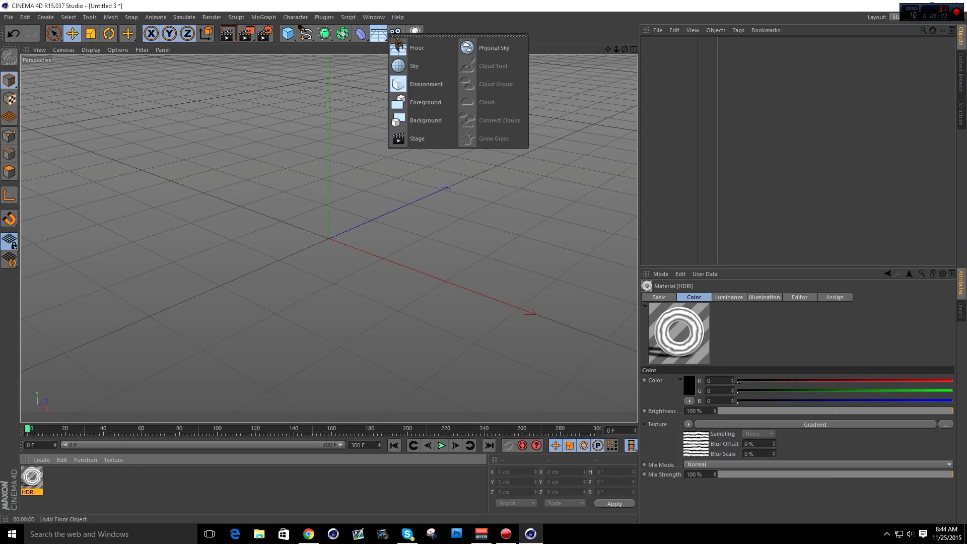
pyautogui.click(414, 68)
pyautogui.click(378, 39)
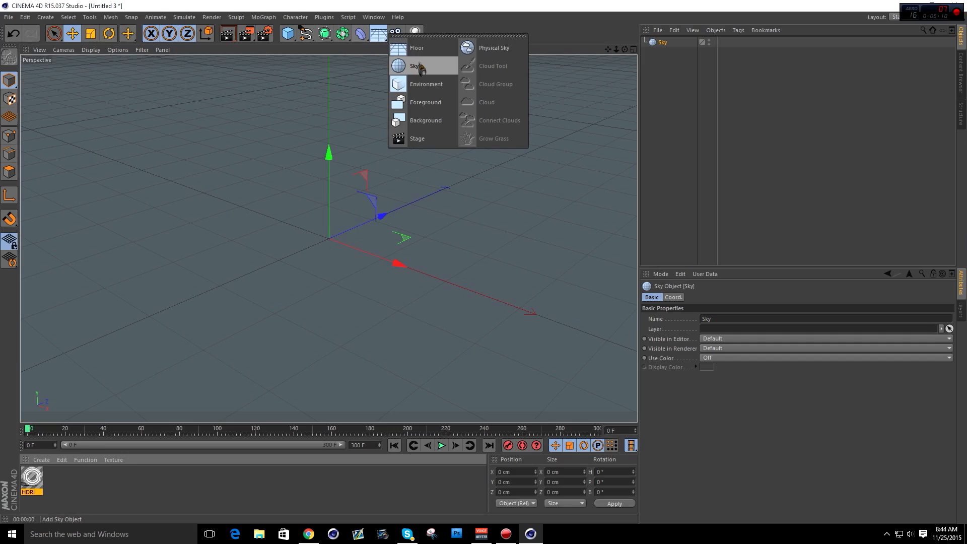
pyautogui.click(424, 76)
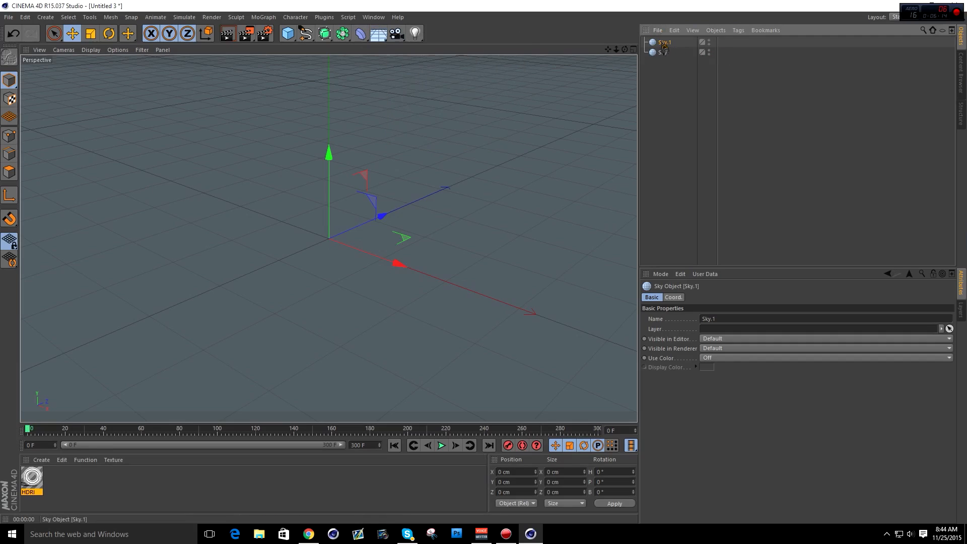
pyautogui.press('Delete')
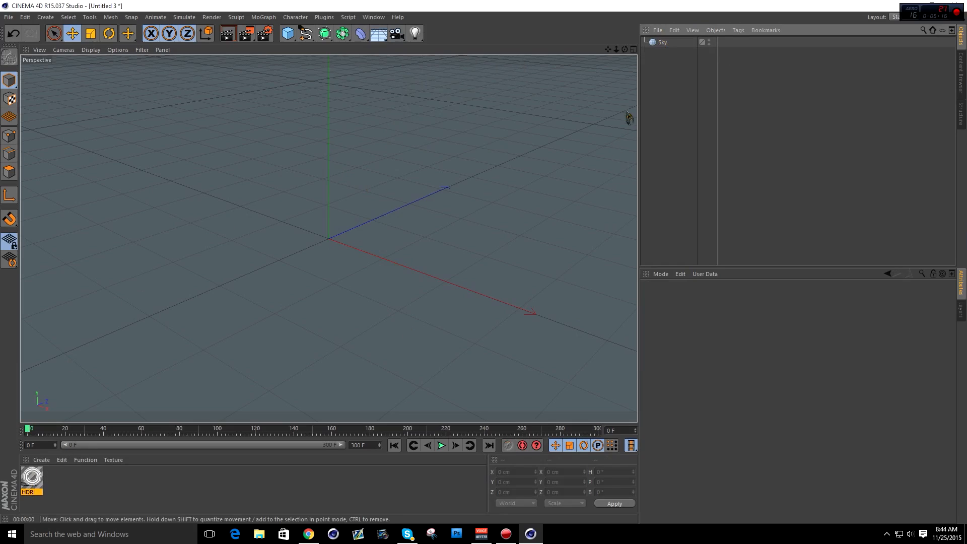
# Step: Rename the Sky object to HDRI and apply the HDRI material to it
pyautogui.click(660, 42)
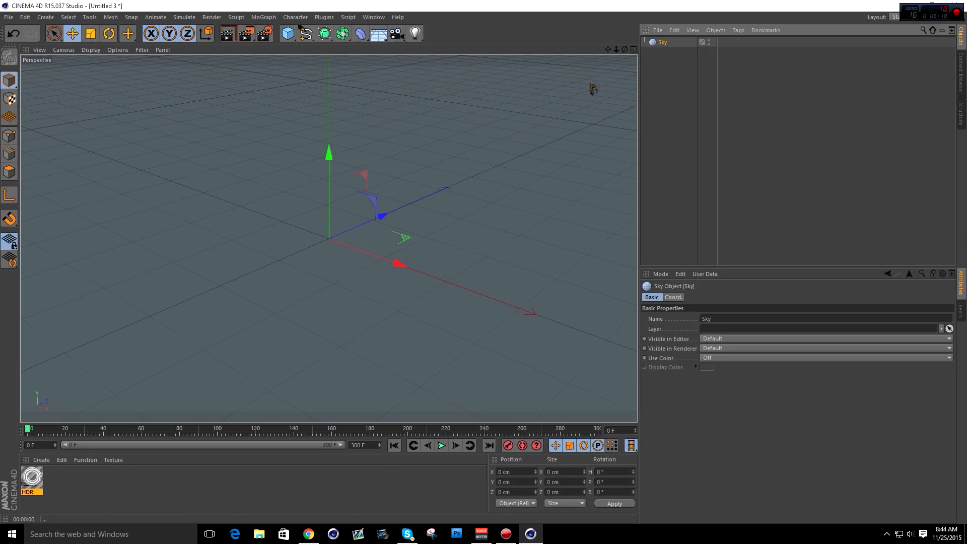
pyautogui.doubleClick(661, 43)
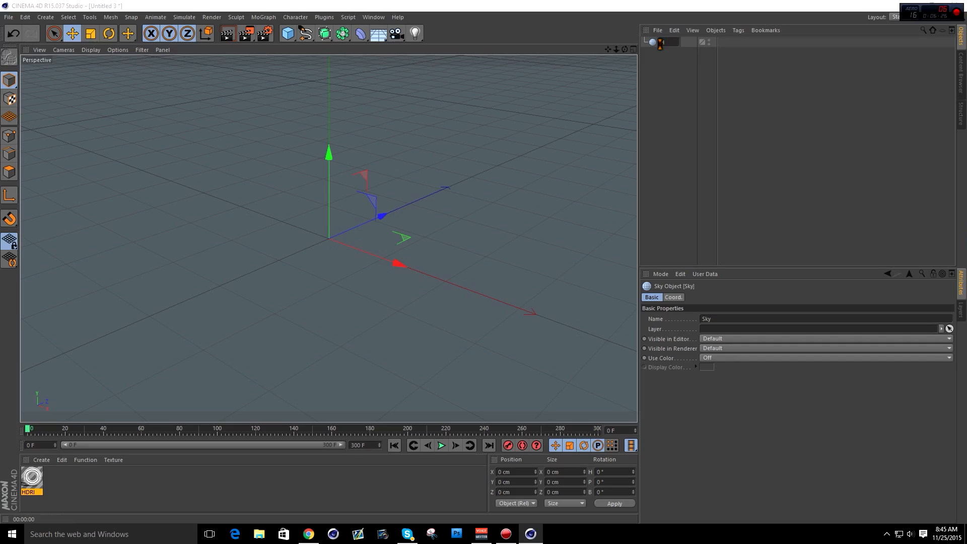
pyautogui.write('HDRI')
pyautogui.press('Return')
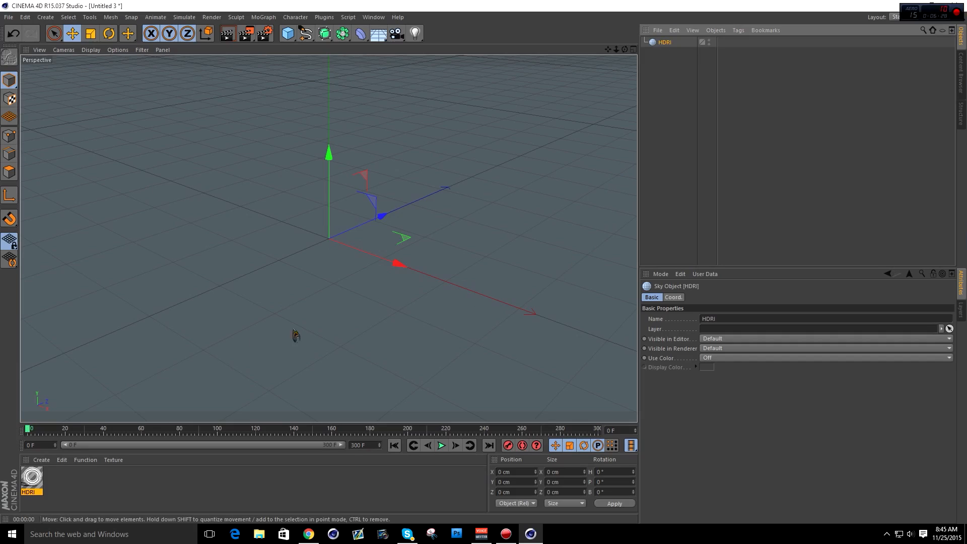
pyautogui.moveTo(30, 477); pyautogui.dragTo(419, 197)
pyautogui.moveTo(624, 49); pyautogui.dragTo(693, 92)
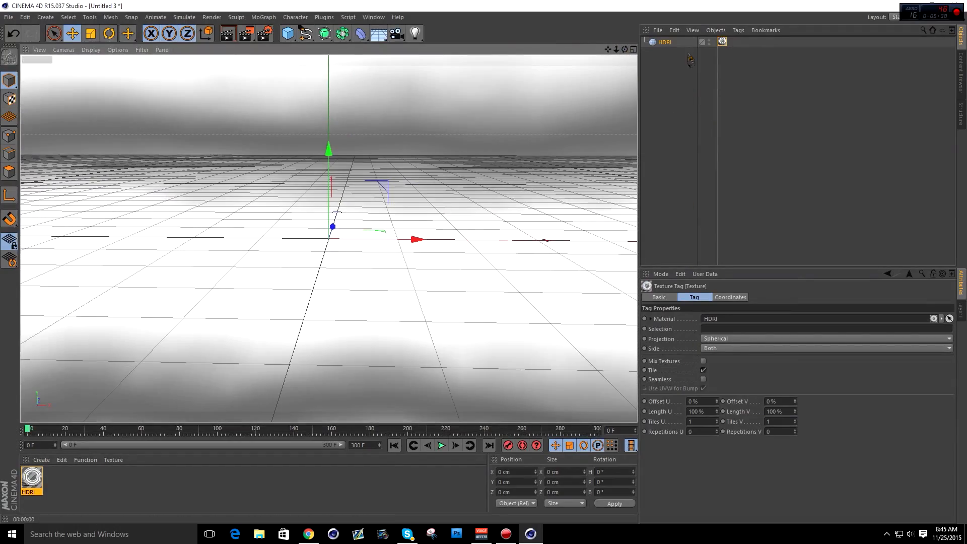
# Step: Add a Compositing tag to the HDRI sky and disable Seen by Camera
pyautogui.click(666, 43)
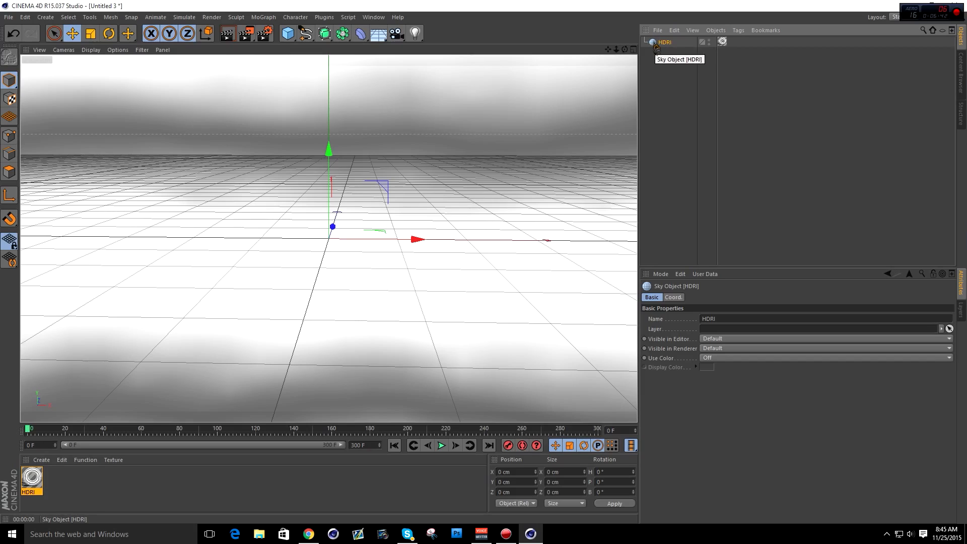
pyautogui.rightClick(668, 46)
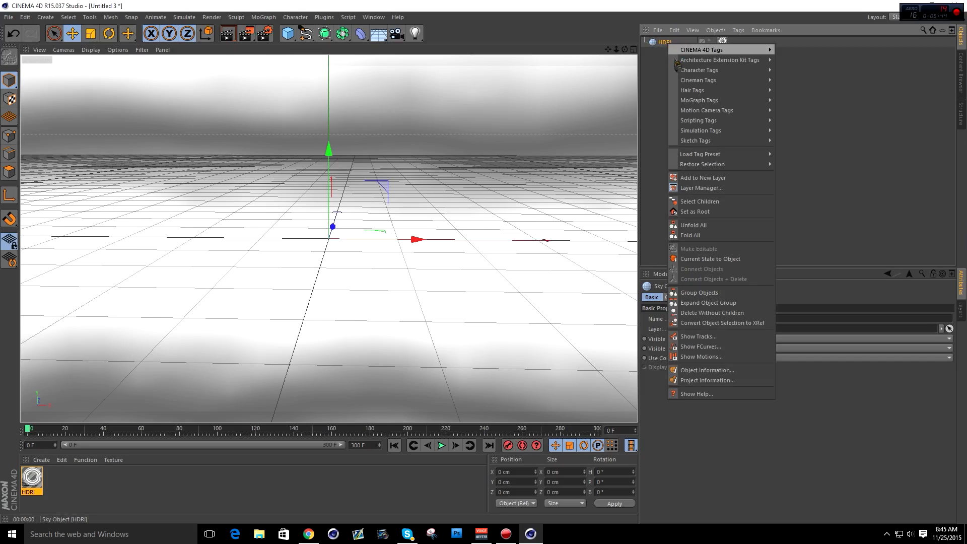
pyautogui.moveTo(683, 52)
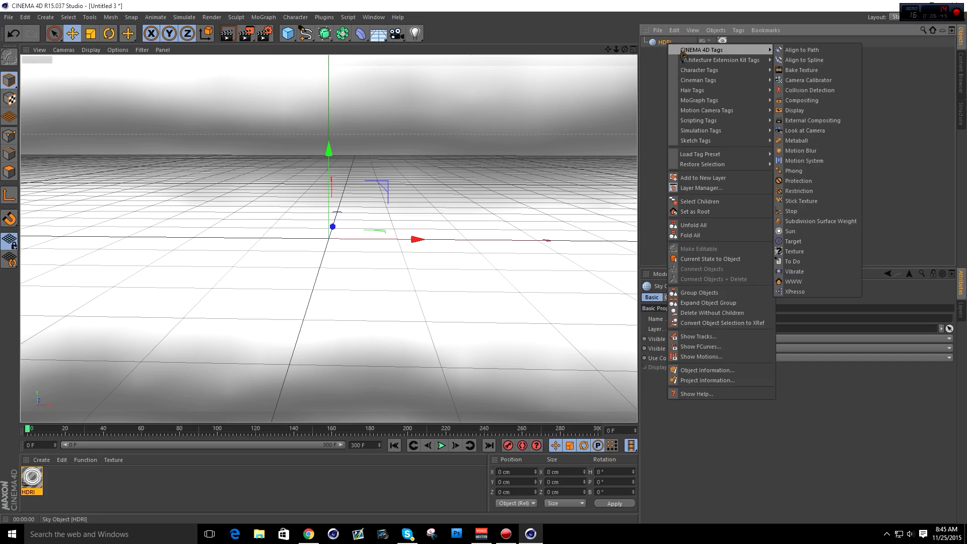
pyautogui.click(804, 102)
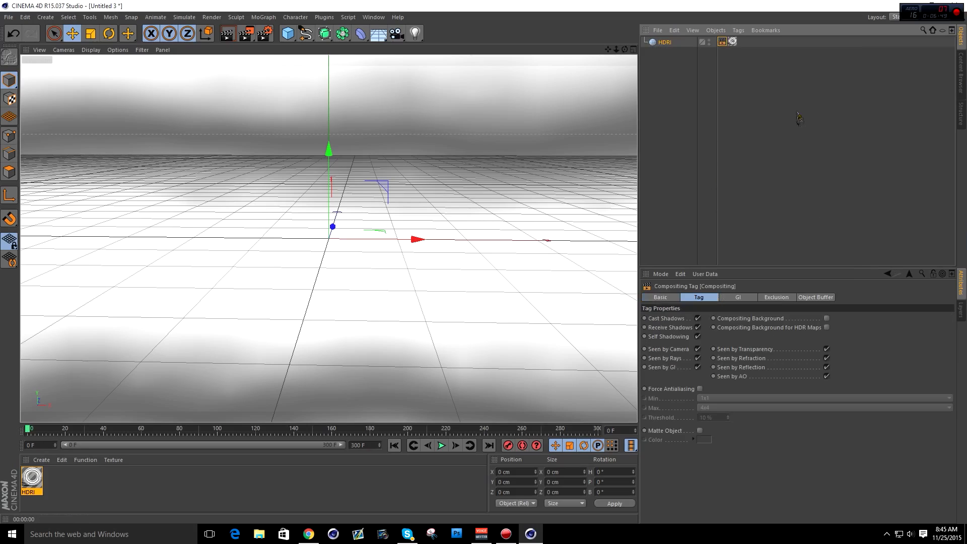
pyautogui.click(697, 349)
pyautogui.click(675, 71)
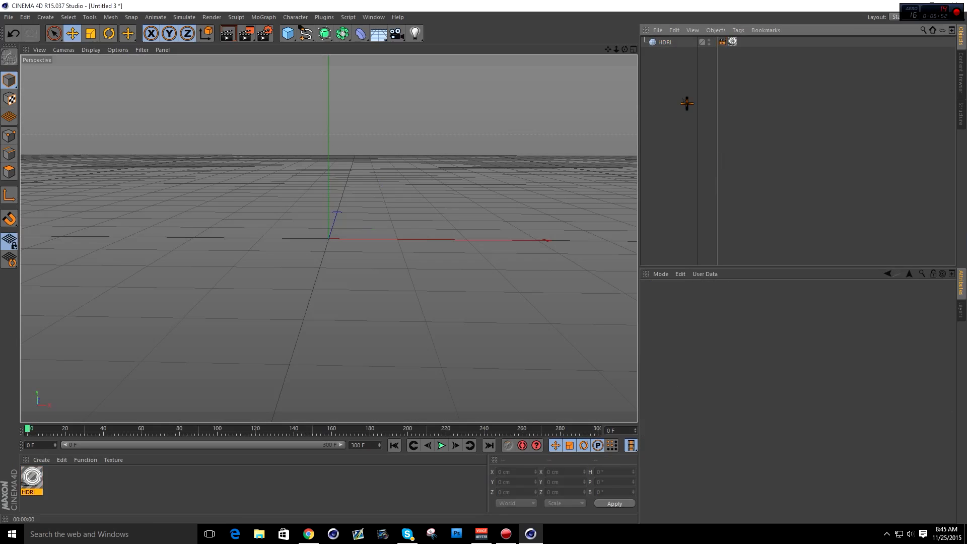
# Step: Add a Camera and a Circle spline to the scene
pyautogui.moveTo(624, 49); pyautogui.dragTo(523, 203)
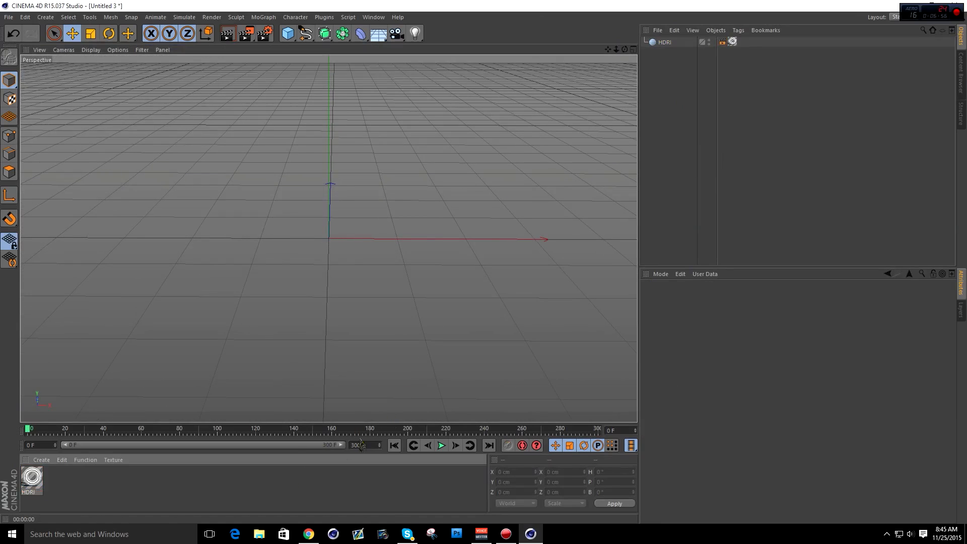
pyautogui.click(396, 34)
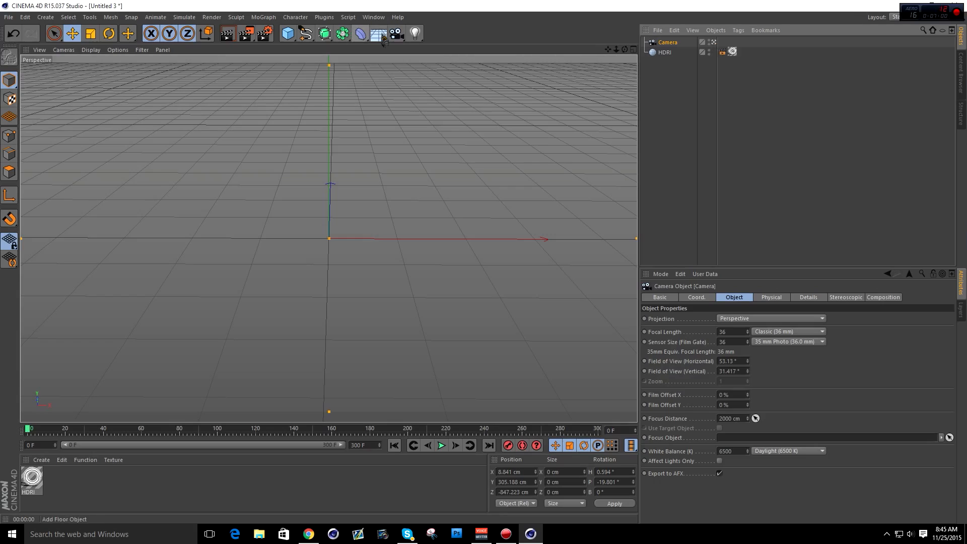
pyautogui.click(305, 34)
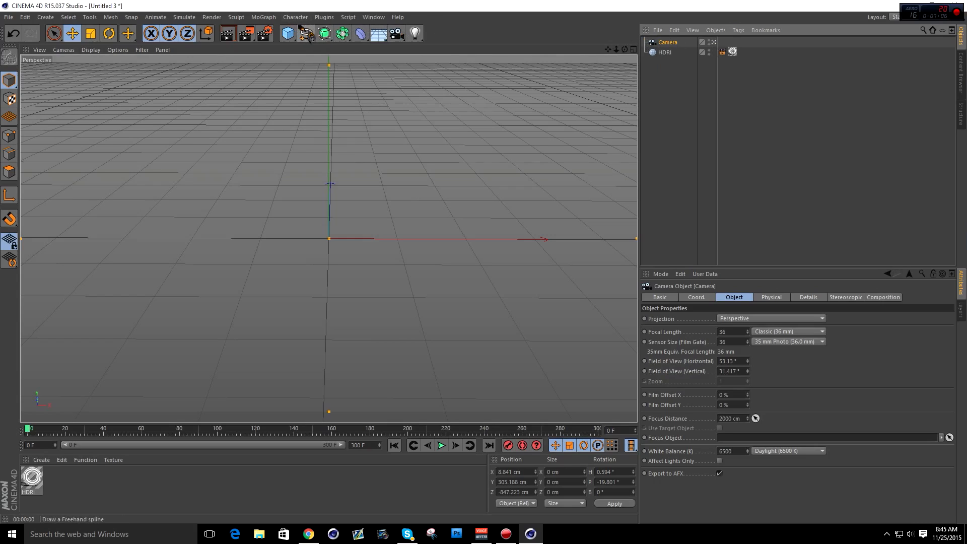
pyautogui.click(303, 34)
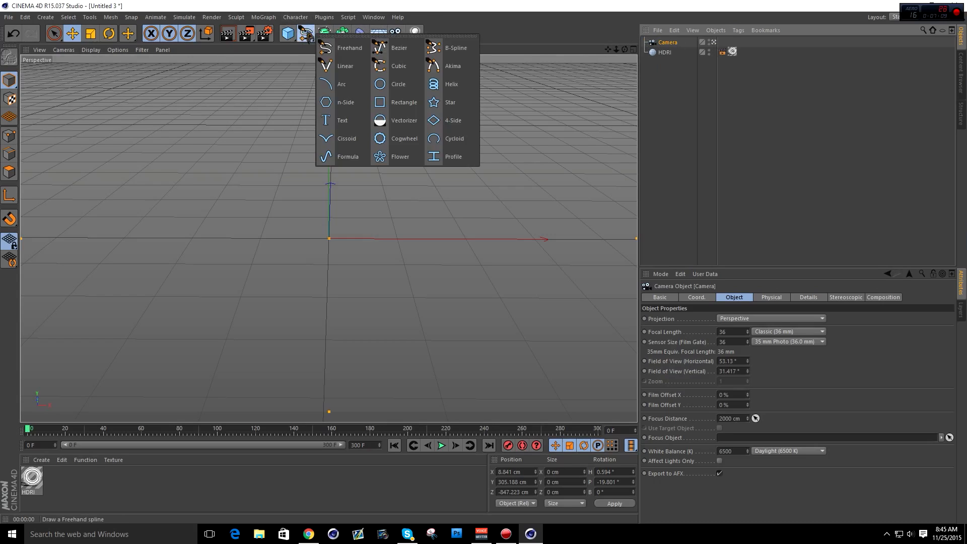
pyautogui.click(397, 86)
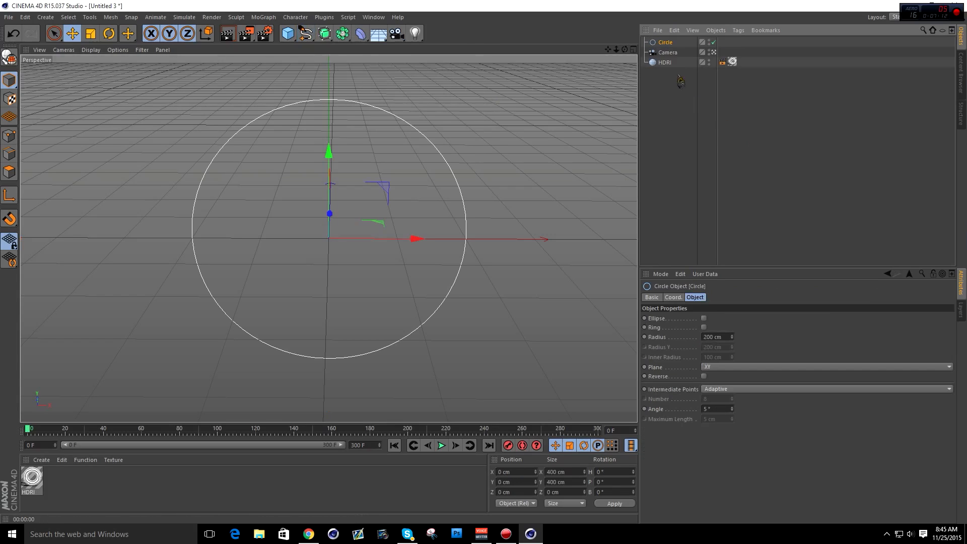
# Step: Set the camera's X, Y and Z position and its rotation angles to 0
pyautogui.click(667, 52)
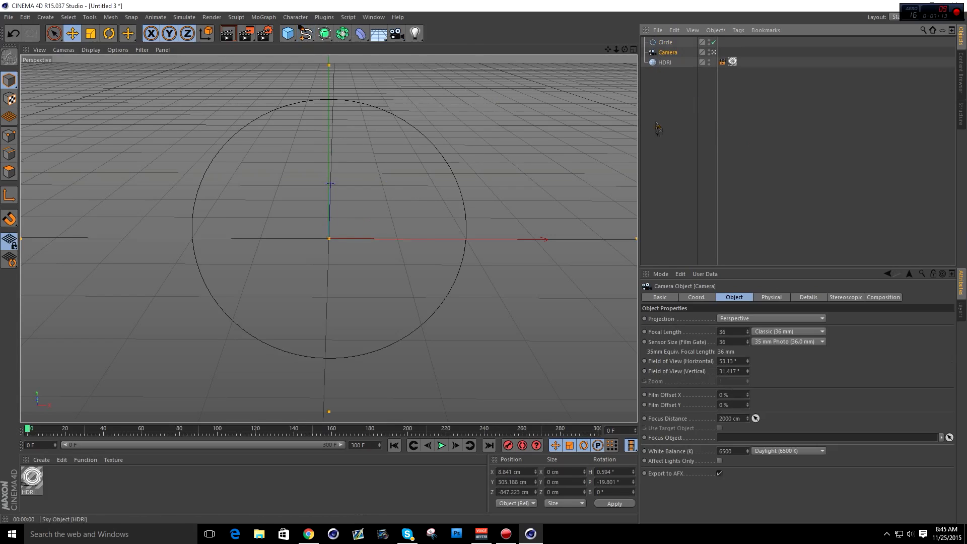
pyautogui.click(518, 471)
pyautogui.write('0')
pyautogui.press('Tab')
pyautogui.write('0')
pyautogui.press('Tab')
pyautogui.write('0')
pyautogui.press('Tab')
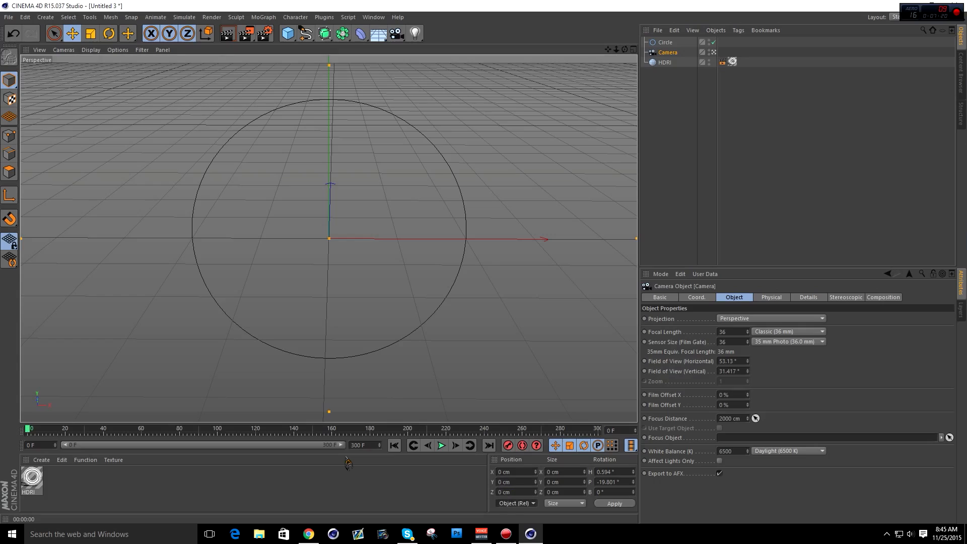
pyautogui.press('Tab')
pyautogui.press('Tab')
pyautogui.press('Tab')
pyautogui.press('Return')
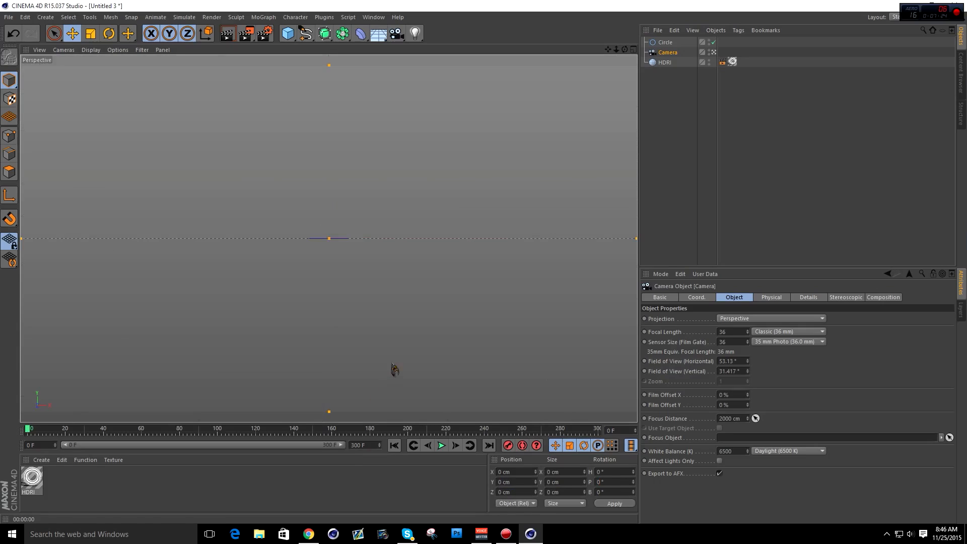
# Step: Set the camera's Z position to -1700 cm
pyautogui.click(516, 491)
pyautogui.write('-1700')
pyautogui.press('Return')
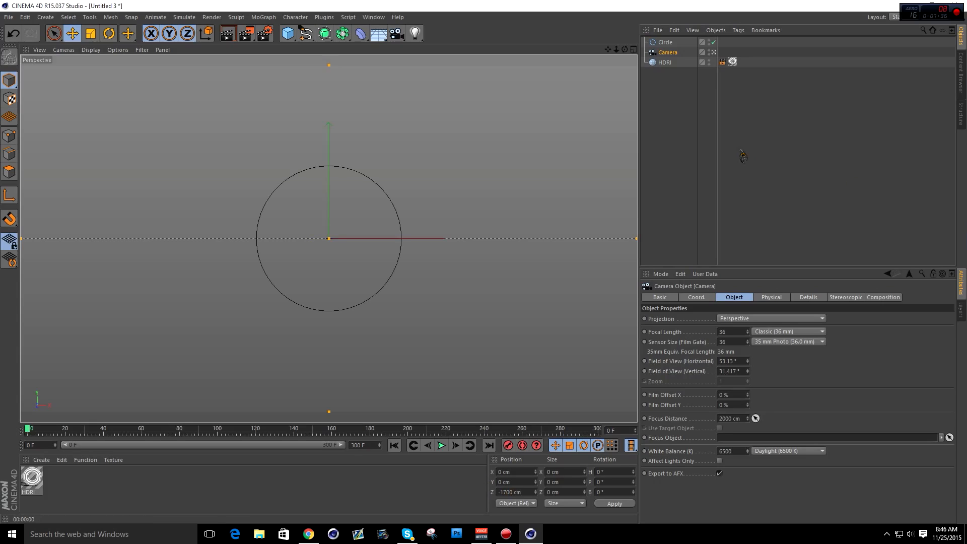
# Step: Set the camera's focal length to 25 mm
pyautogui.click(691, 110)
pyautogui.click(674, 53)
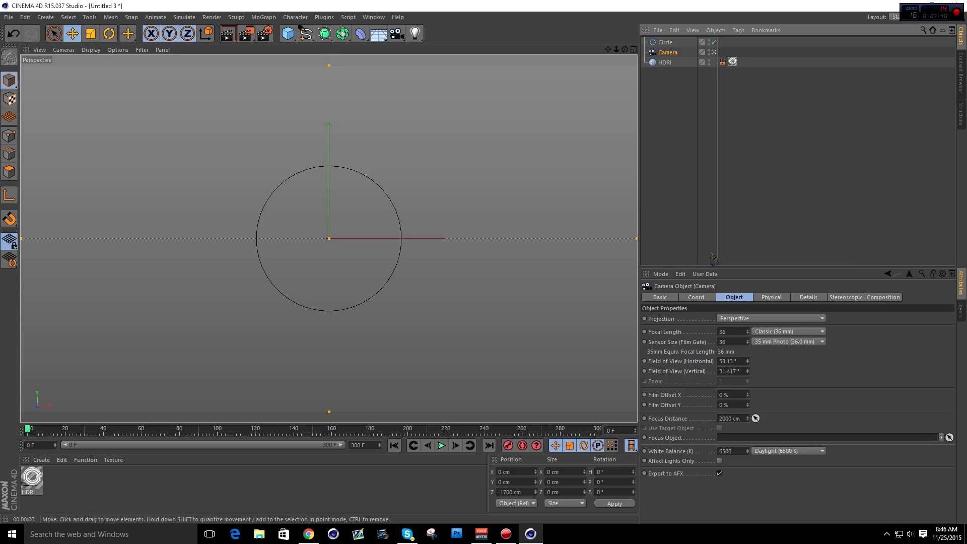
pyautogui.click(727, 331)
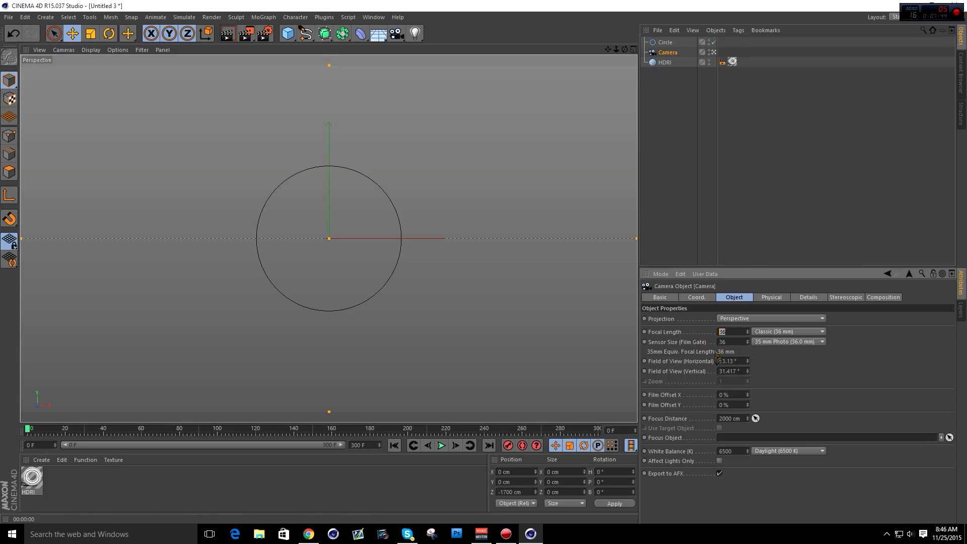
pyautogui.write('25')
pyautogui.press('Return')
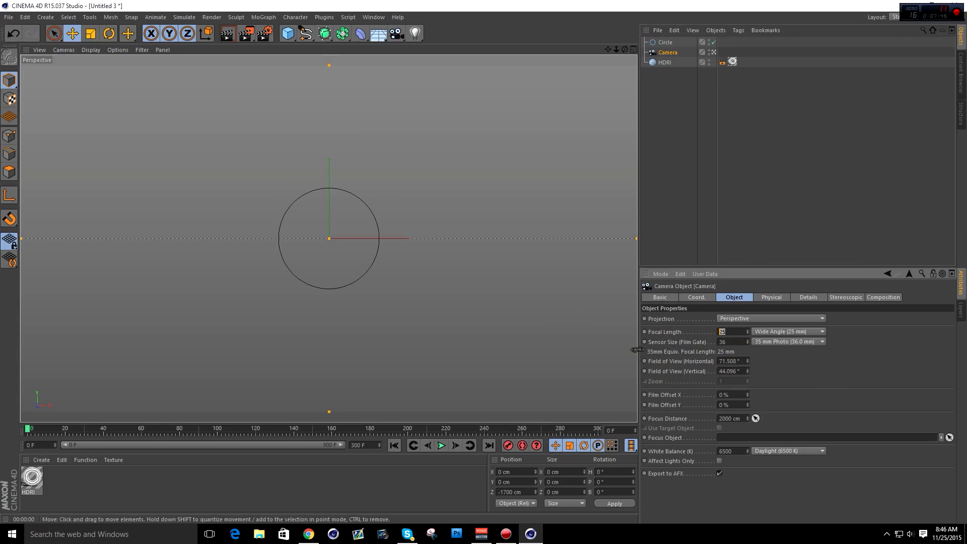
# Step: Try a 20 mm focal length on the camera and return it to 25 mm
pyautogui.write('20')
pyautogui.press('Return')
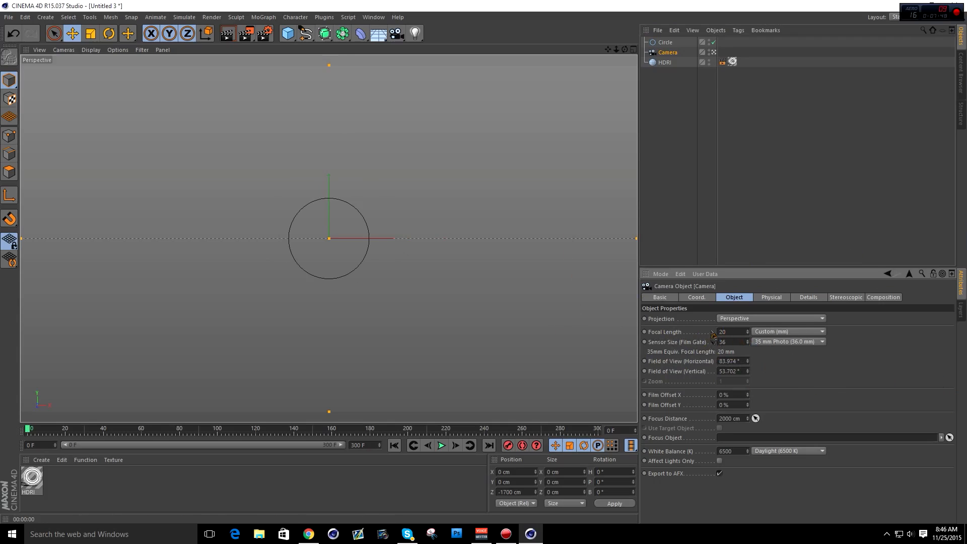
pyautogui.moveTo(729, 330); pyautogui.dragTo(717, 332)
pyautogui.write('25')
pyautogui.press('Return')
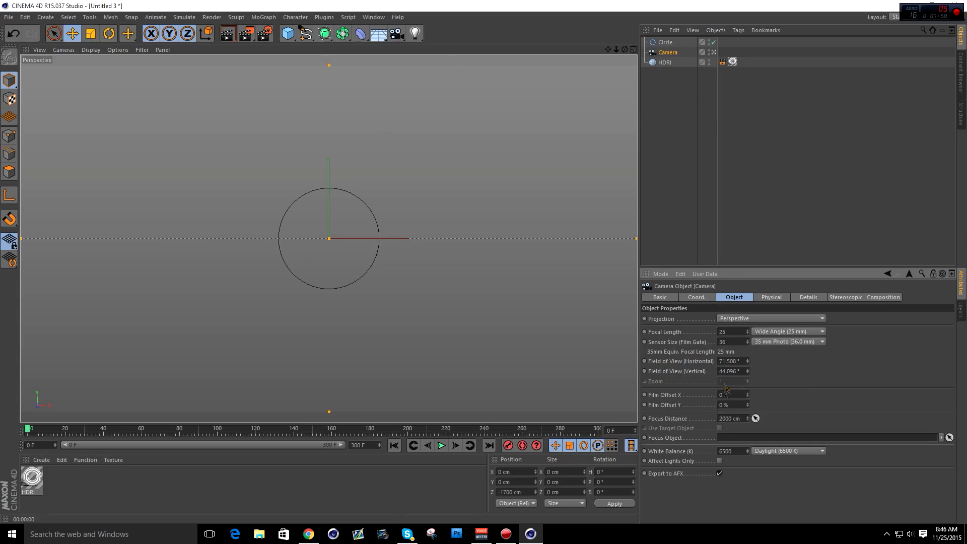
pyautogui.click(727, 332)
pyautogui.moveTo(735, 328); pyautogui.dragTo(607, 309)
pyautogui.write('20')
pyautogui.press('Return')
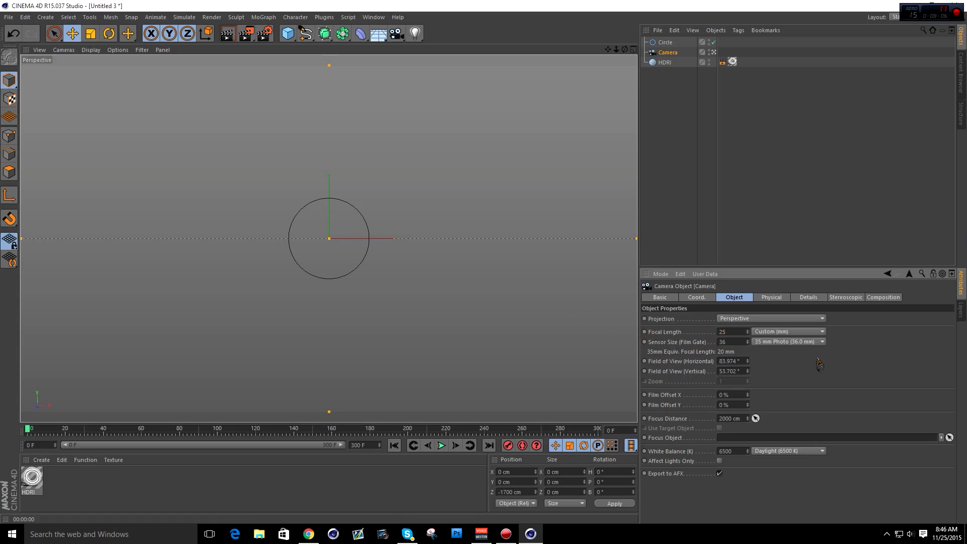
pyautogui.hotkey('ctrl', 'z')
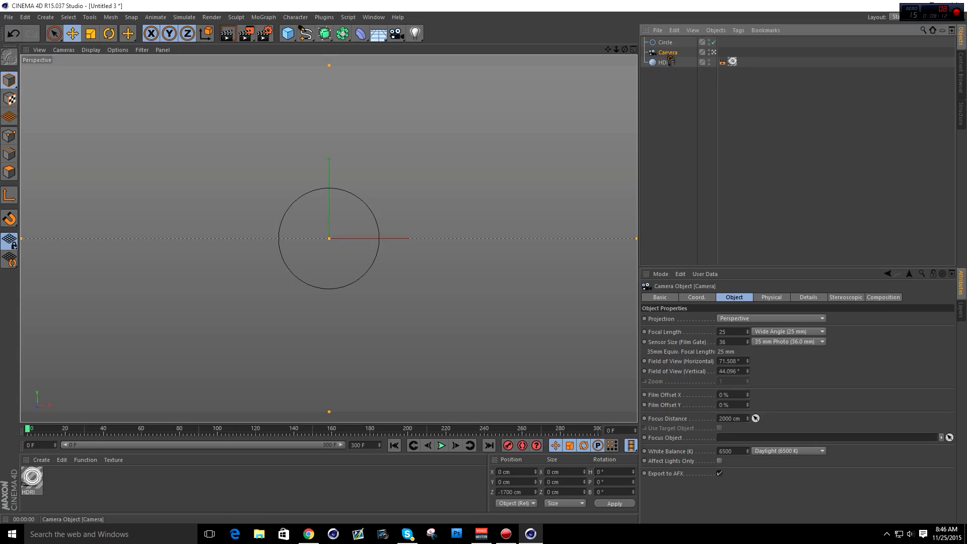
# Step: Make the Camera a child of the Circle spline in the object hierarchy
pyautogui.moveTo(670, 60); pyautogui.dragTo(665, 45)
pyautogui.moveTo(666, 46); pyautogui.dragTo(666, 45)
pyautogui.click(658, 85)
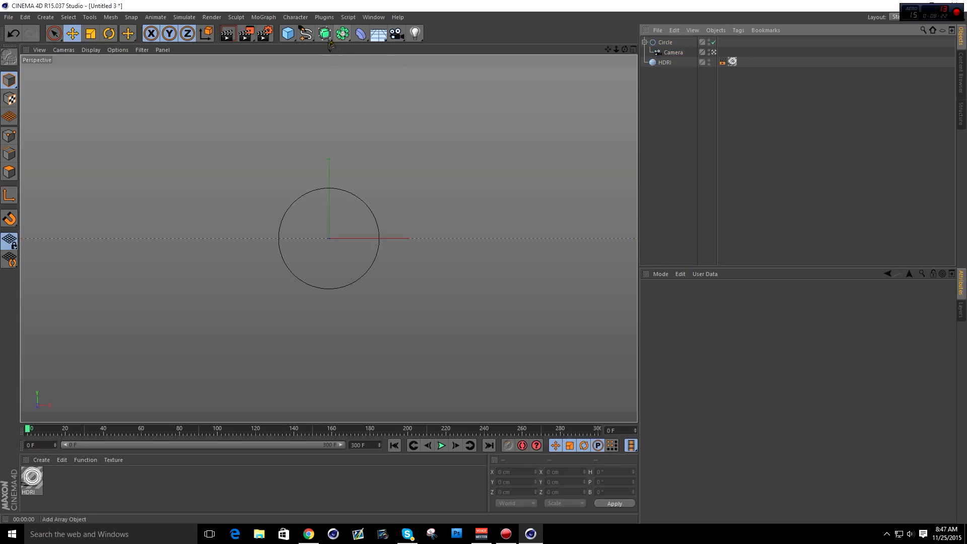
# Step: Add a MoText object and set its alignment to Middle
pyautogui.click(263, 17)
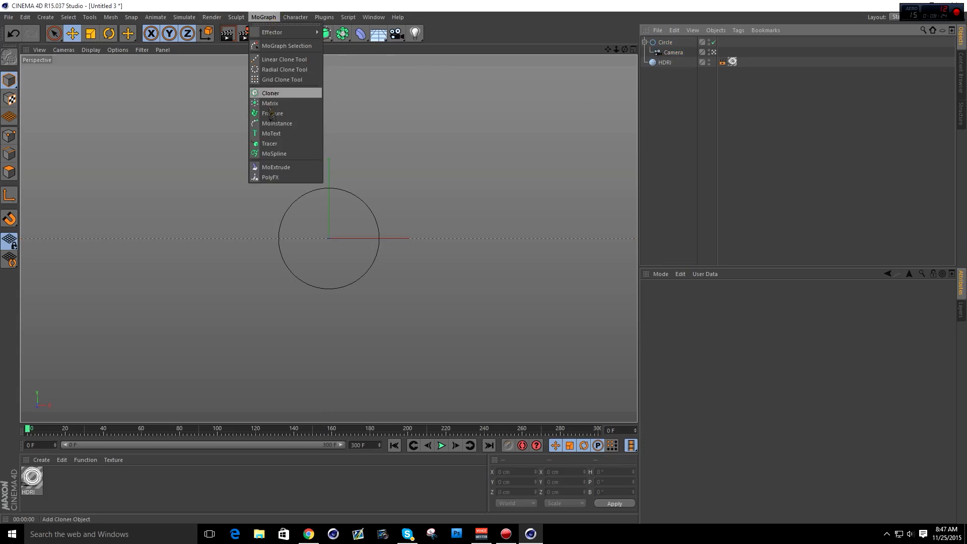
pyautogui.click(271, 133)
pyautogui.click(695, 297)
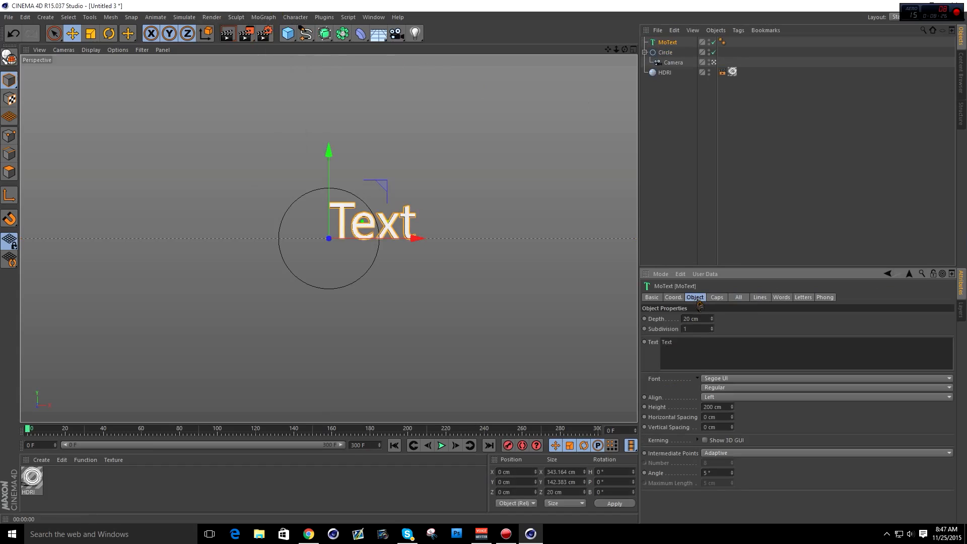
pyautogui.click(708, 396)
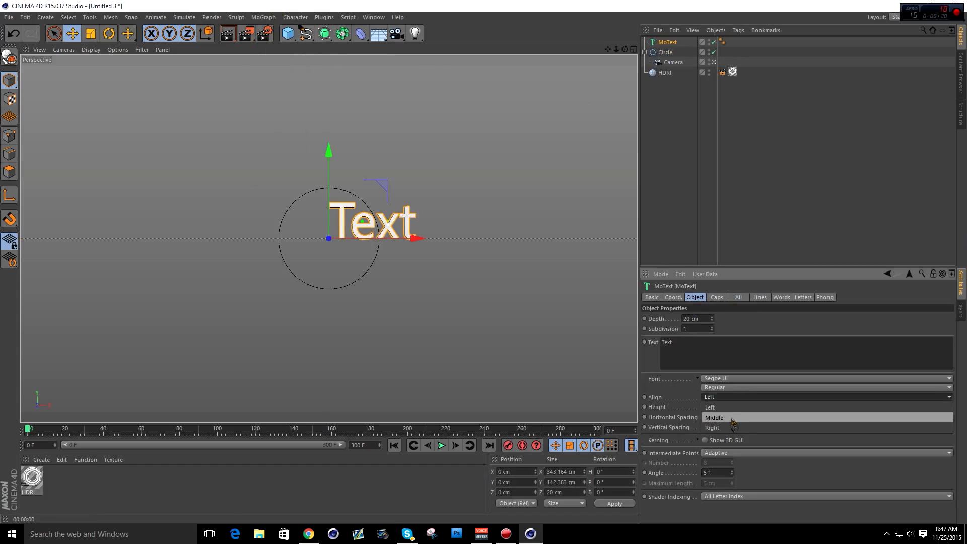
pyautogui.click(731, 419)
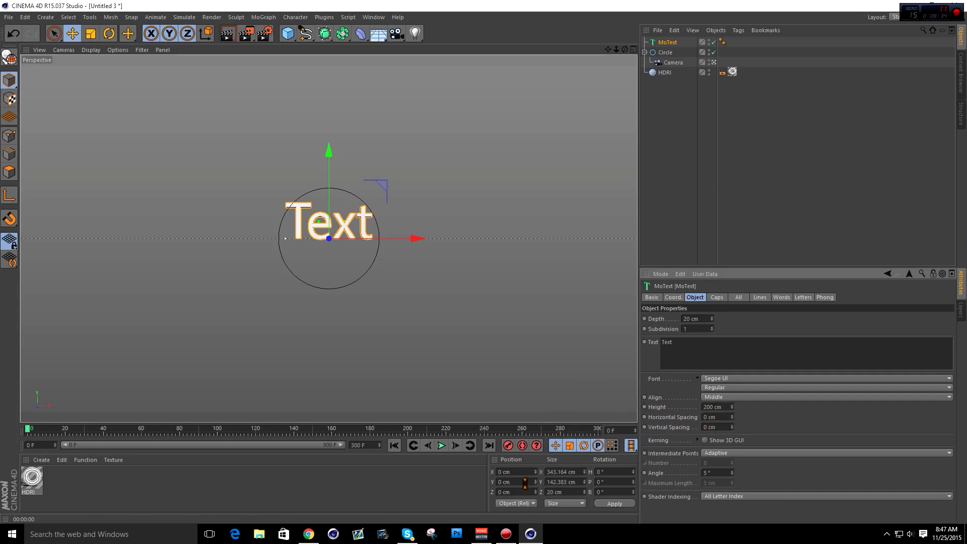
# Step: Change the MoText wording to NAME and its font to Space Comics
pyautogui.doubleClick(694, 357)
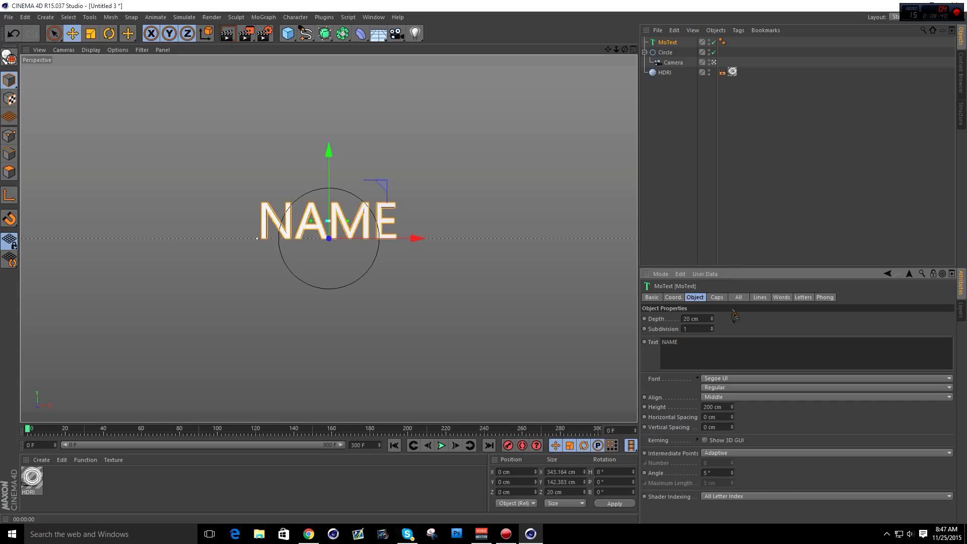
pyautogui.click(736, 379)
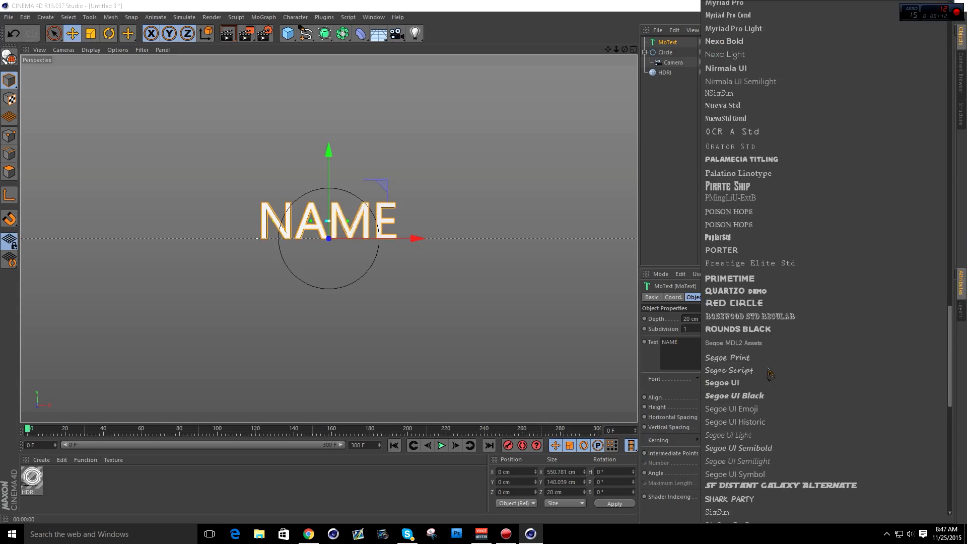
pyautogui.scroll(-10, 725, 348)
pyautogui.click(750, 274)
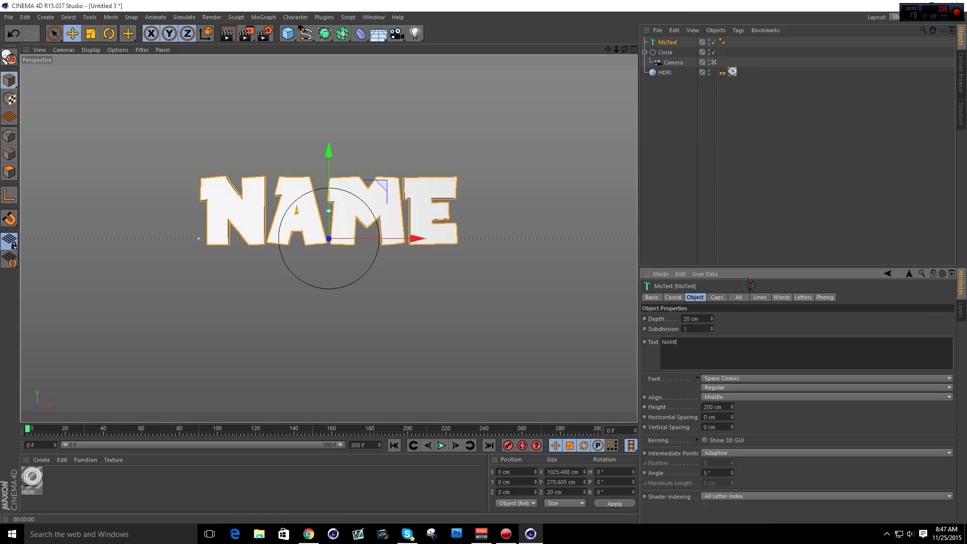
# Step: Set the MoText object's Y position to -100 cm
pyautogui.click(504, 482)
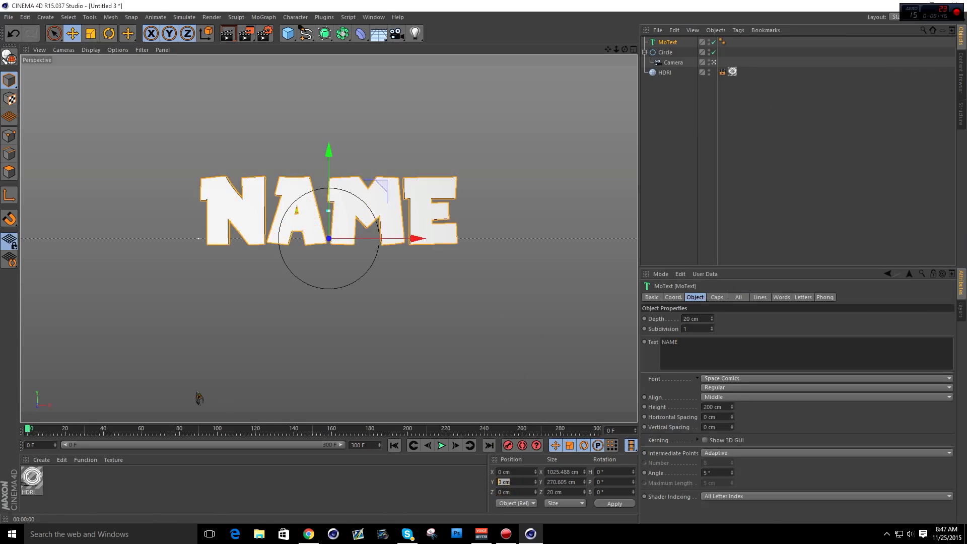
pyautogui.write('-100')
pyautogui.press('Return')
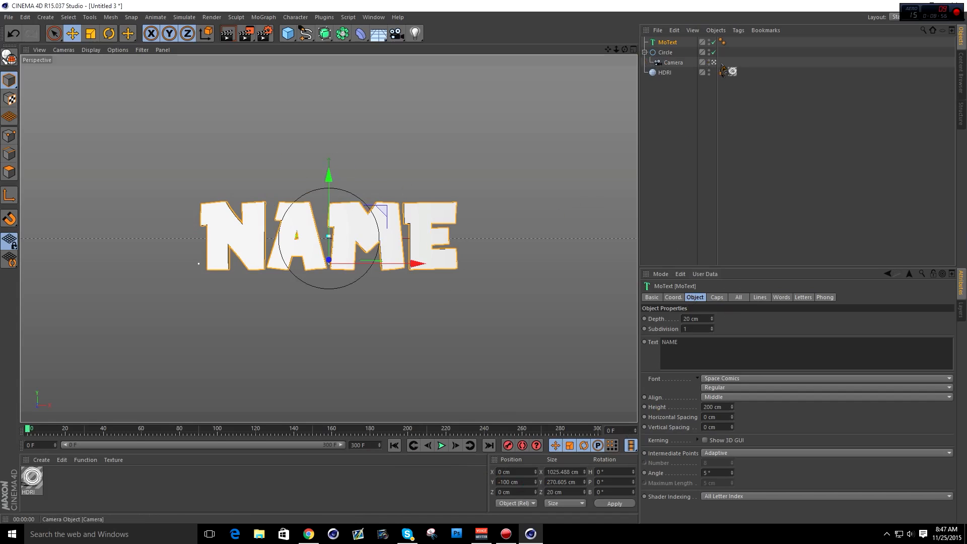
# Step: Leave the scene camera's view and set the MoText extrusion depth to 60 cm
pyautogui.click(713, 62)
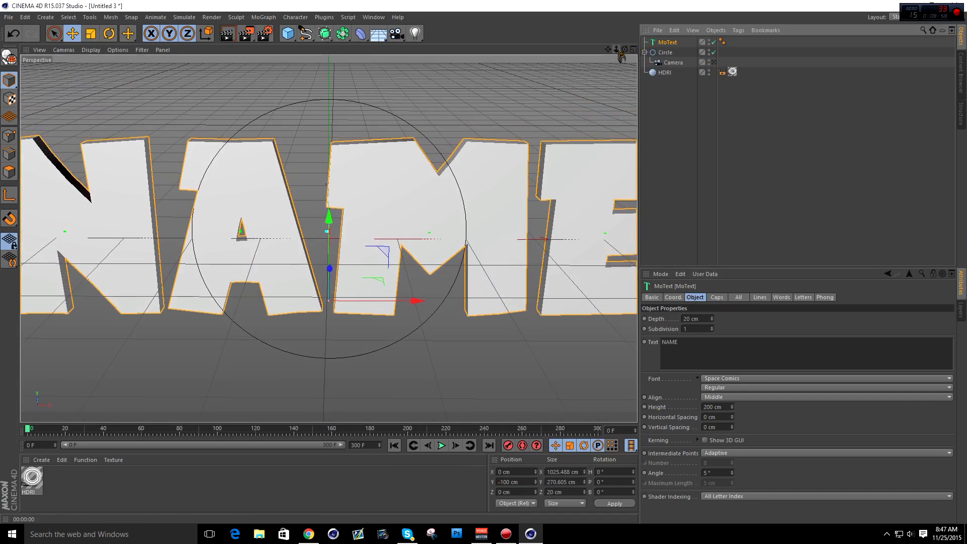
pyautogui.moveTo(616, 49)
pyautogui.mouseDown()
pyautogui.moveTo(563, 50)
pyautogui.moveTo(614, 49)
pyautogui.moveTo(592, 60)
pyautogui.moveTo(604, 50)
pyautogui.moveTo(614, 59)
pyautogui.moveTo(627, 52)
pyautogui.mouseUp()
pyautogui.press('F5')
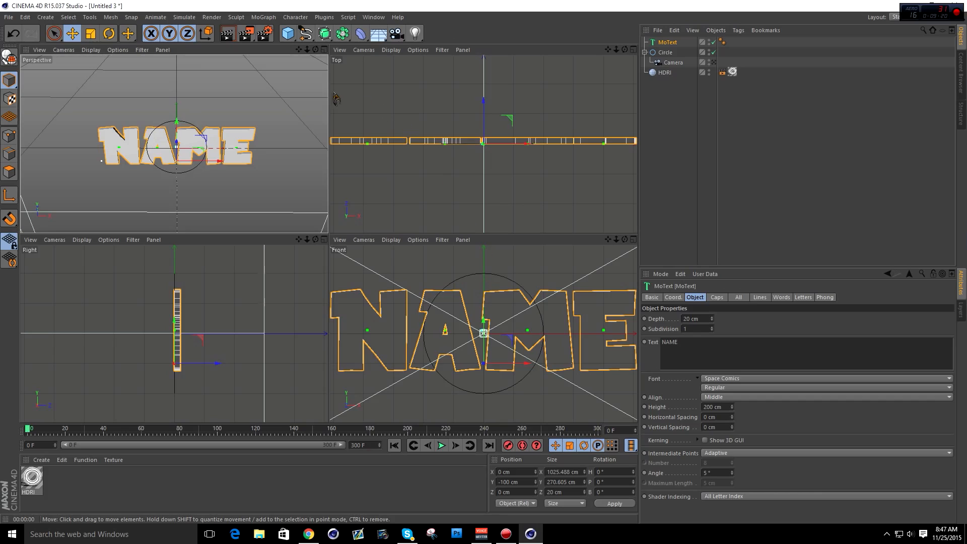
pyautogui.middleClick(325, 58)
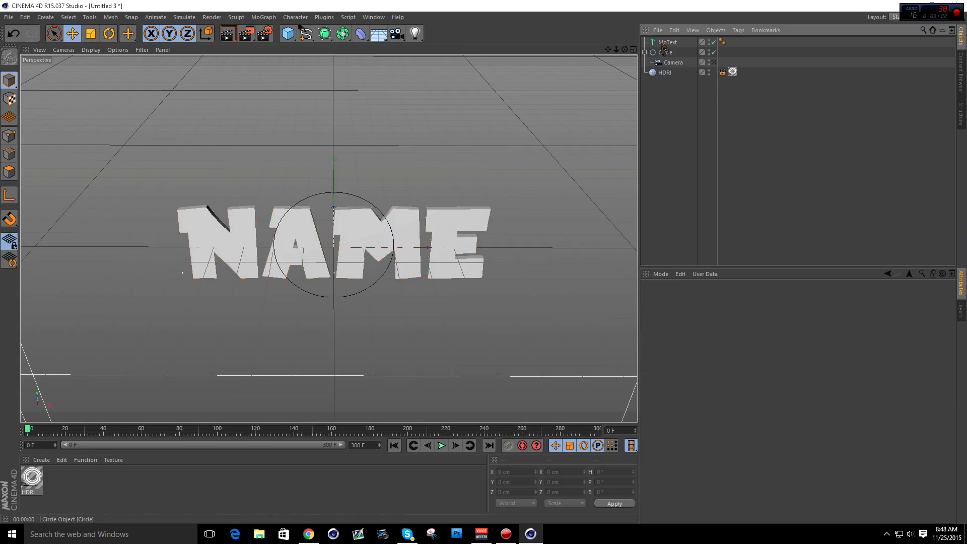
pyautogui.moveTo(625, 58); pyautogui.dragTo(615, 379)
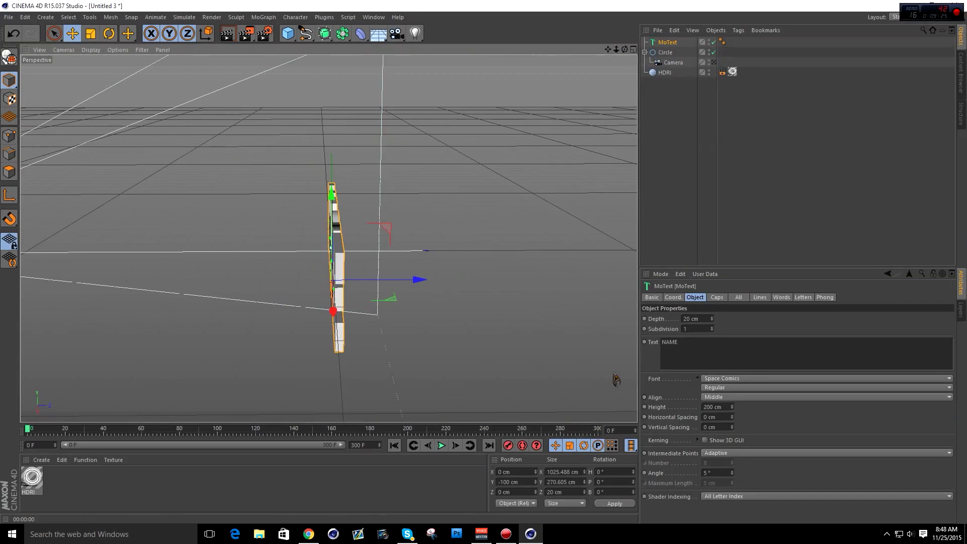
pyautogui.doubleClick(687, 319)
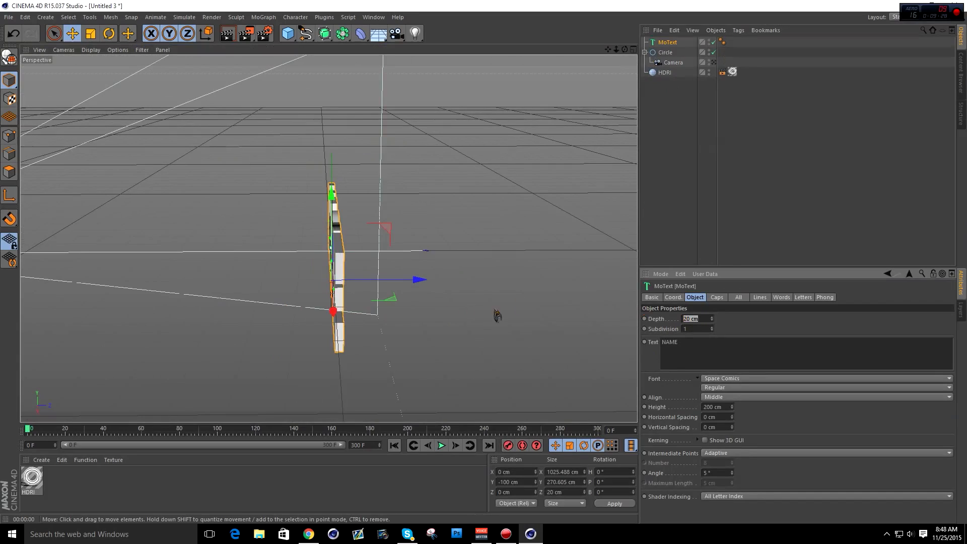
pyautogui.write('60')
pyautogui.press('Return')
# Step: Set the MoText object's Z position to -30 cm
pyautogui.doubleClick(523, 492)
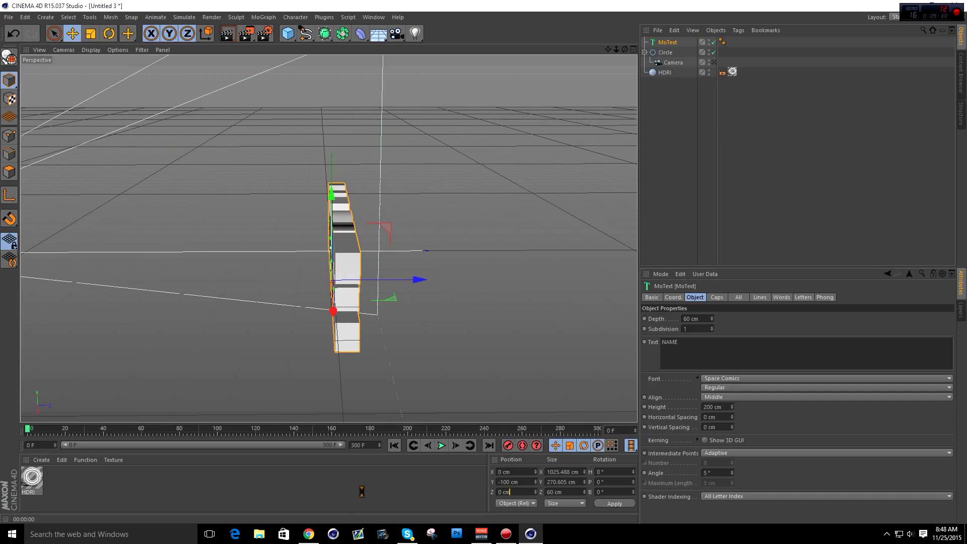
pyautogui.write('-30')
pyautogui.press('Return')
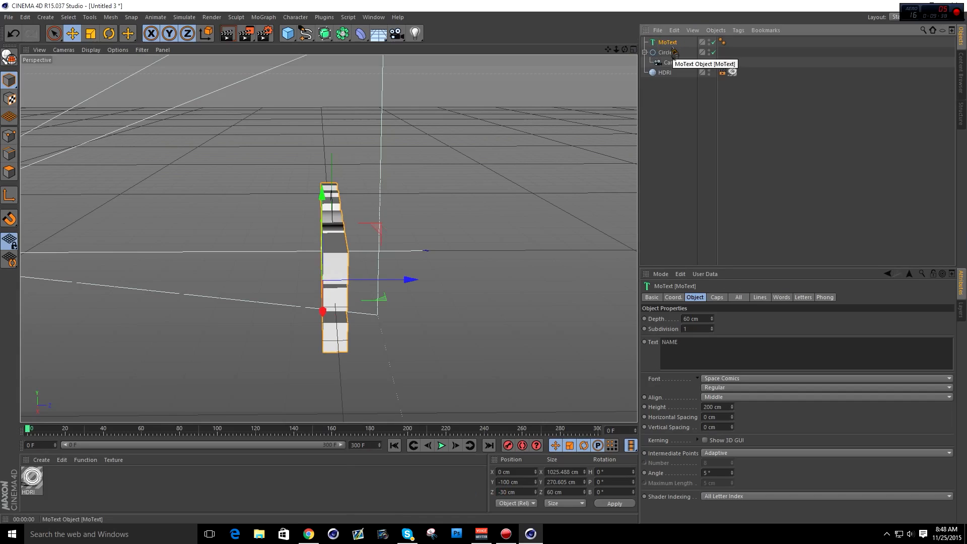
# Step: Duplicate the MoText object and set the copy's depth to 80 cm
pyautogui.hotkey('ctrl', 'c')
pyautogui.hotkey('ctrl', 'v')
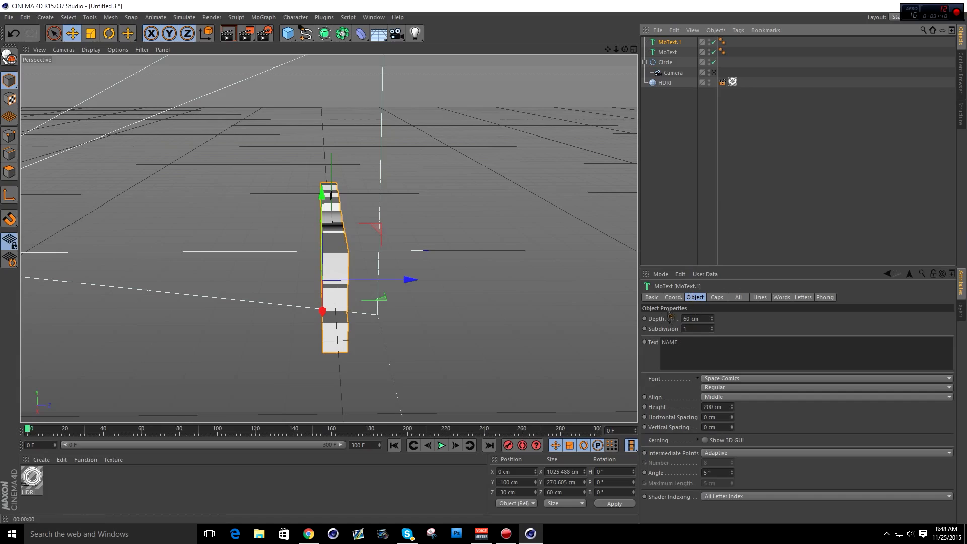
pyautogui.moveTo(702, 320); pyautogui.dragTo(584, 315)
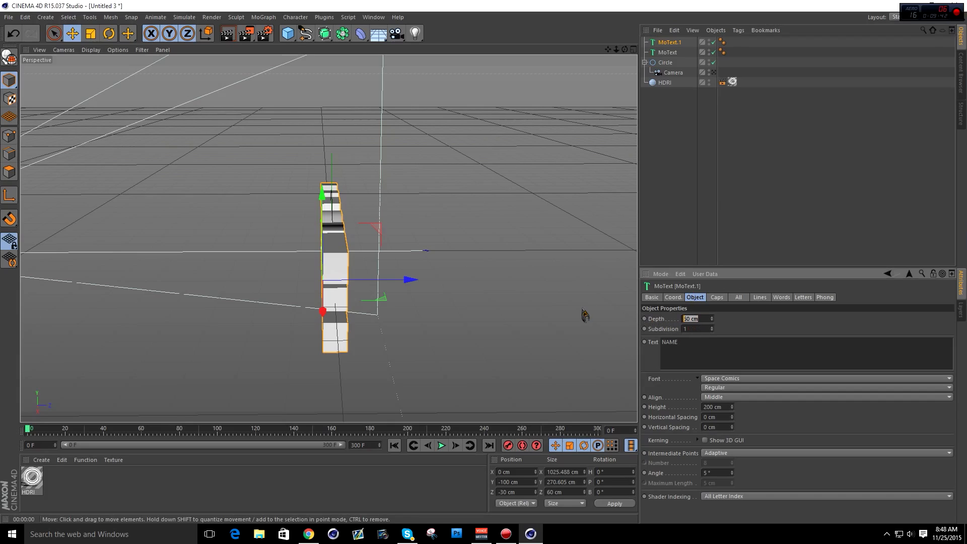
pyautogui.write('80')
pyautogui.press('Return')
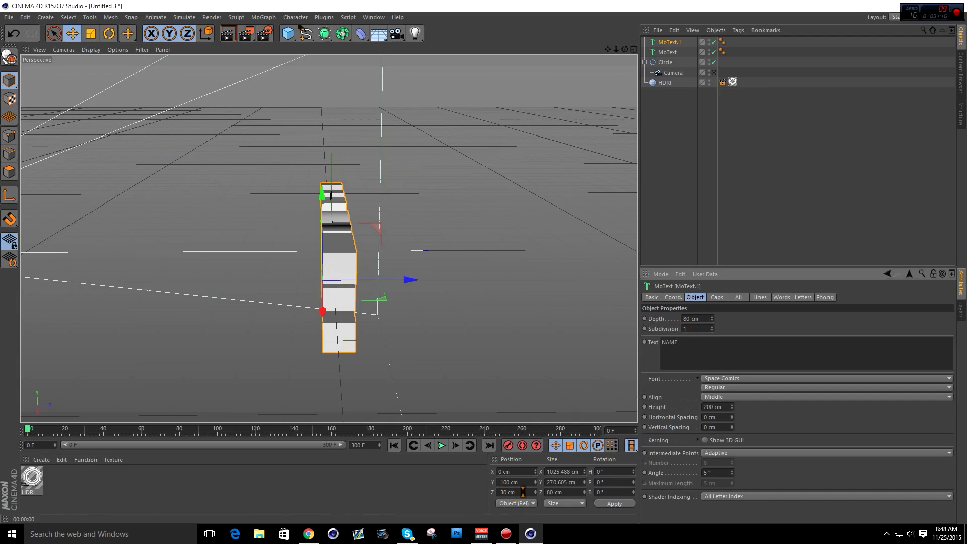
# Step: Set the duplicated MoText's Z position to -40 cm
pyautogui.moveTo(523, 492); pyautogui.dragTo(484, 494)
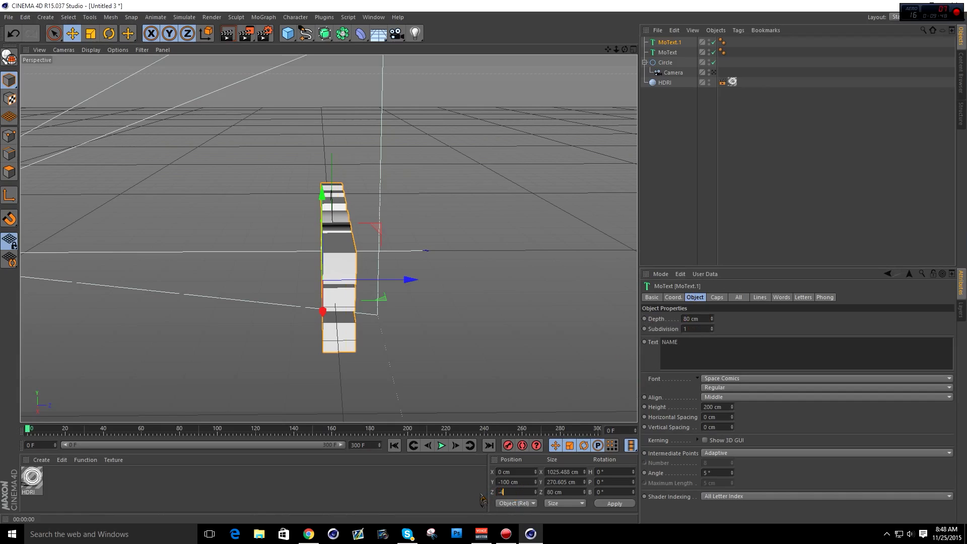
pyautogui.press('Return')
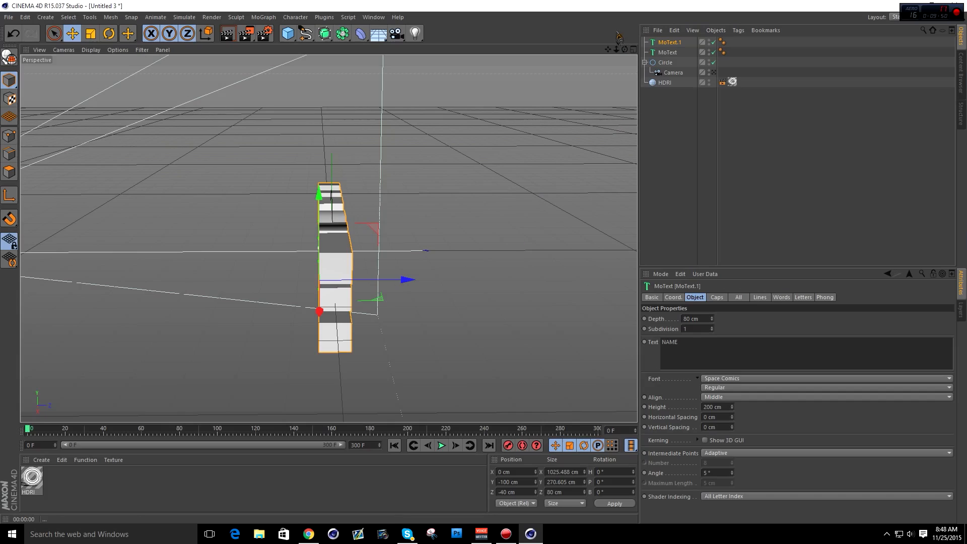
pyautogui.moveTo(623, 49); pyautogui.dragTo(623, 50)
# Step: Change both the start and end caps of the original MoText to Fillet Cap
pyautogui.click(667, 52)
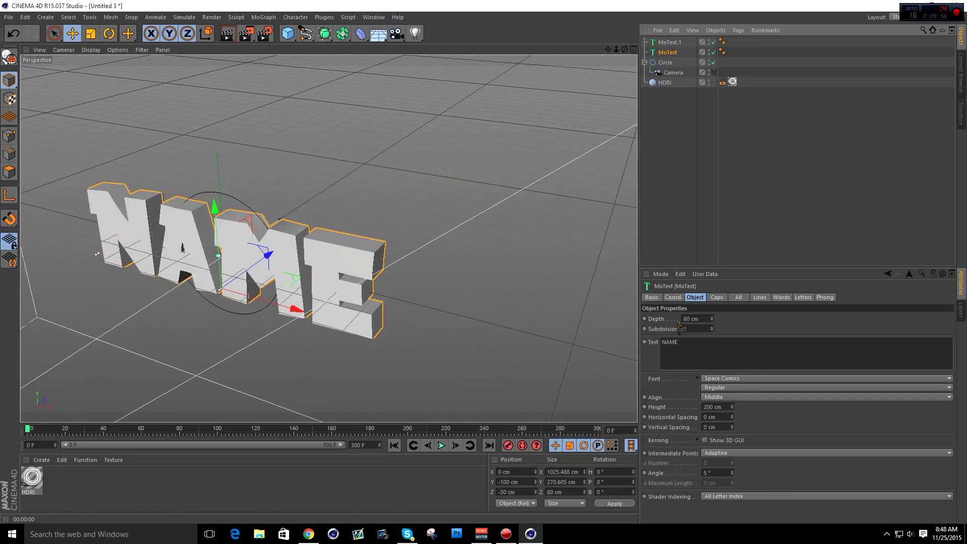
pyautogui.click(716, 297)
pyautogui.click(716, 319)
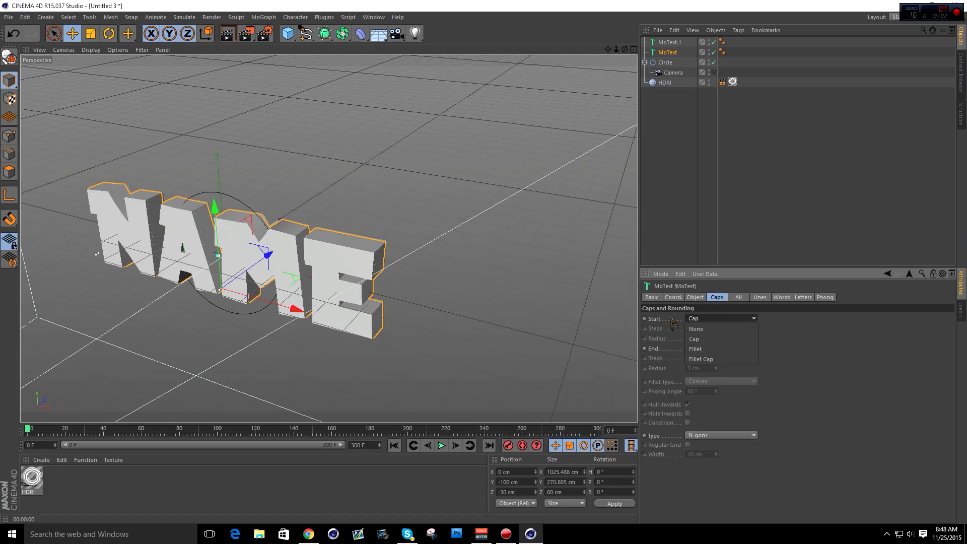
pyautogui.click(704, 358)
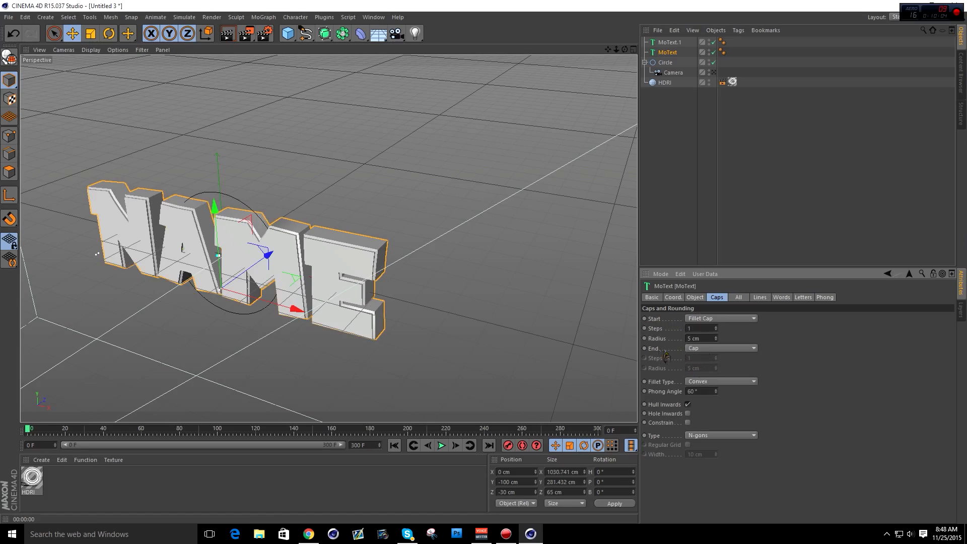
pyautogui.click(705, 348)
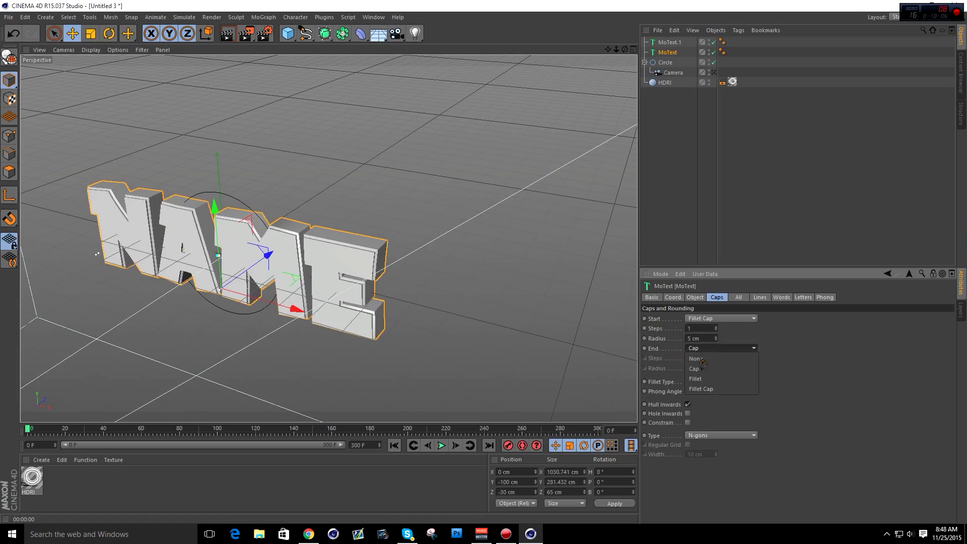
pyautogui.click(698, 389)
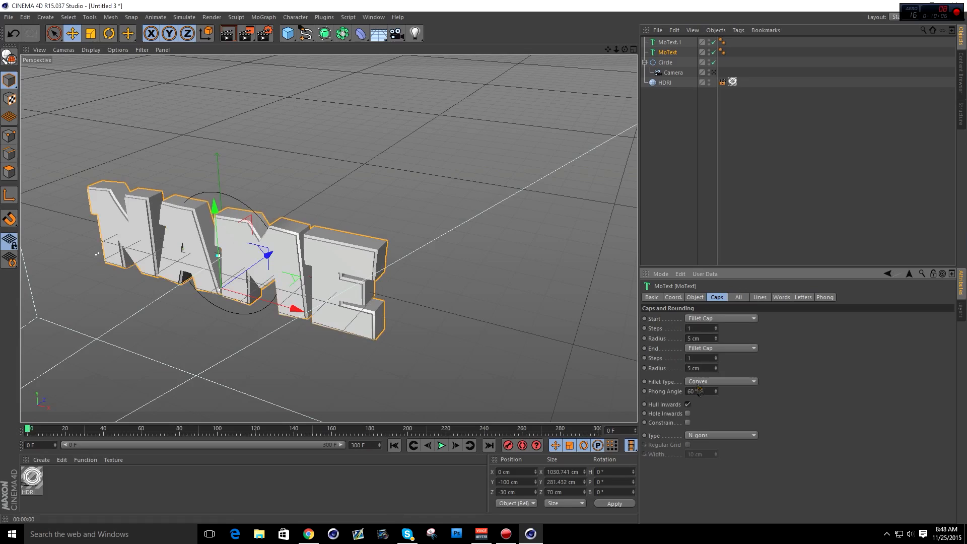
# Step: Give the original MoText's start fillet a radius of 4 cm and 6 steps
pyautogui.click(702, 338)
pyautogui.write('2')
pyautogui.press('BackSpace')
pyautogui.write('4')
pyautogui.press('Return')
pyautogui.doubleClick(699, 328)
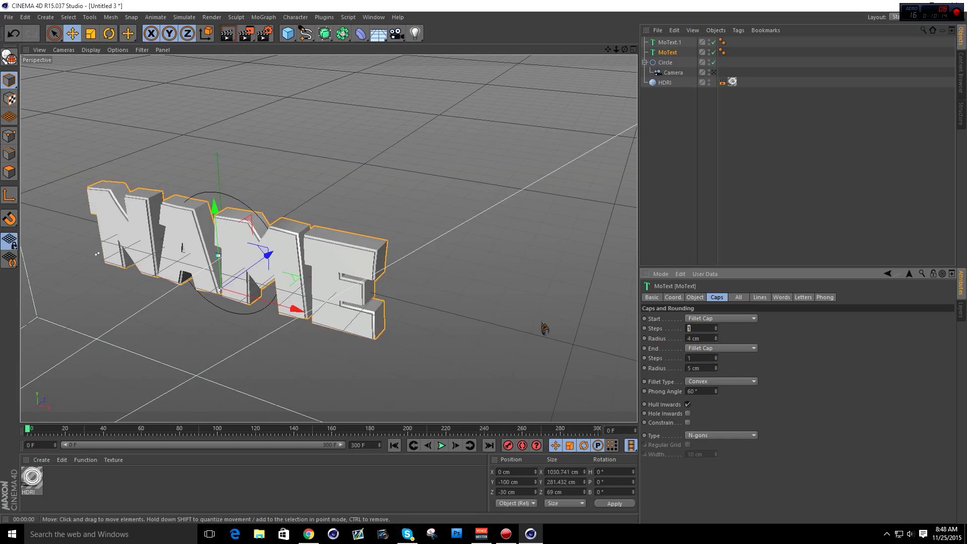
pyautogui.press('Return')
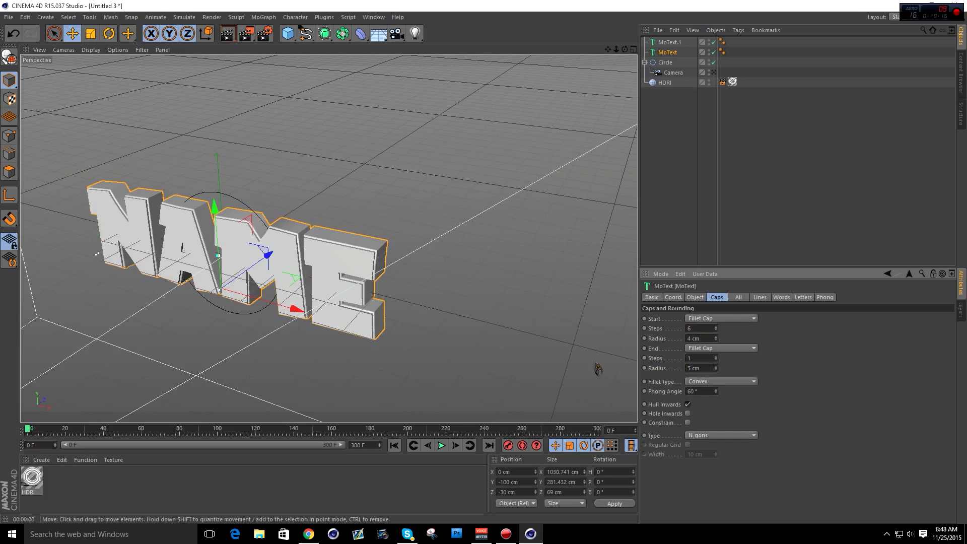
# Step: Give the original MoText's end fillet a radius of 4 cm and 6 steps
pyautogui.moveTo(704, 369); pyautogui.dragTo(659, 366)
pyautogui.write('4')
pyautogui.press('Return')
pyautogui.doubleClick(691, 358)
pyautogui.write('6')
pyautogui.press('Return')
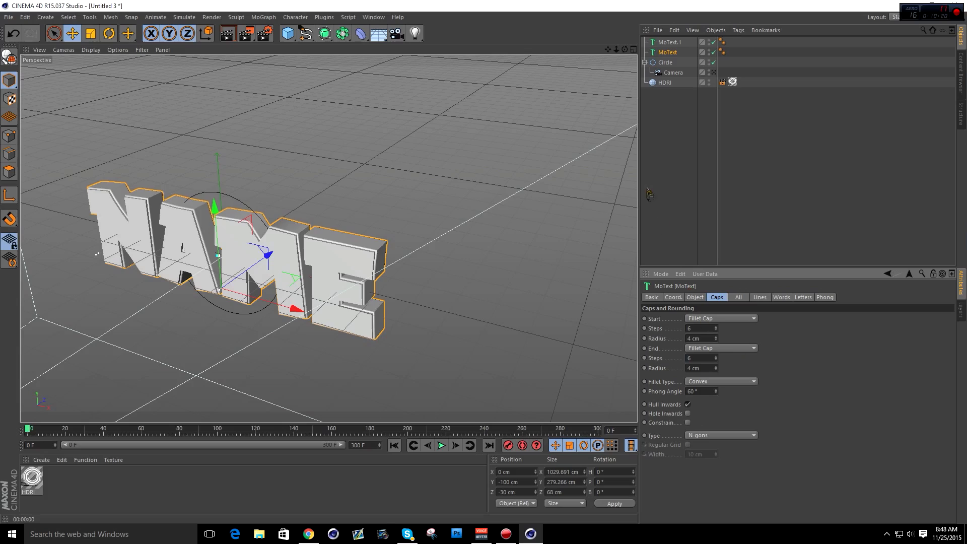
# Step: Change both the start and end caps of the duplicated MoText to Fillet Cap
pyautogui.click(663, 44)
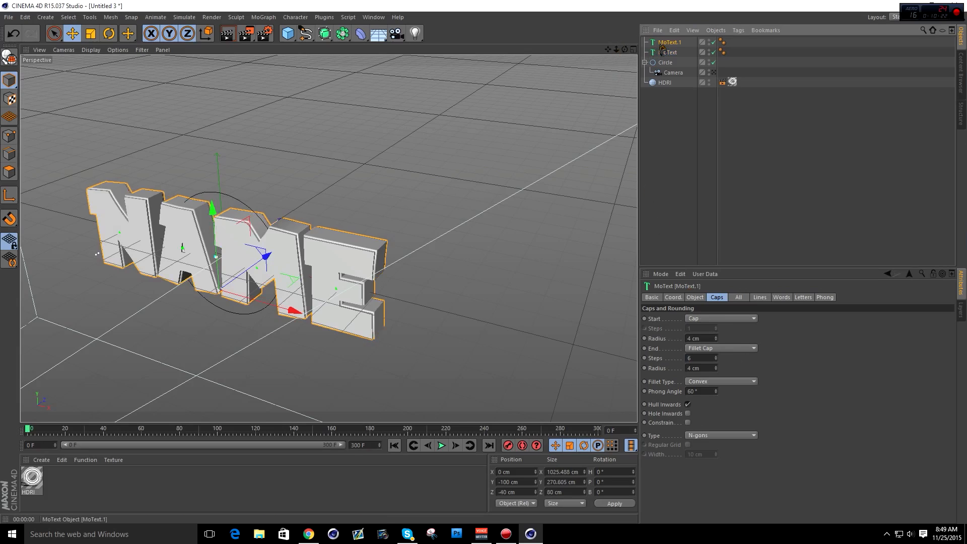
pyautogui.click(695, 297)
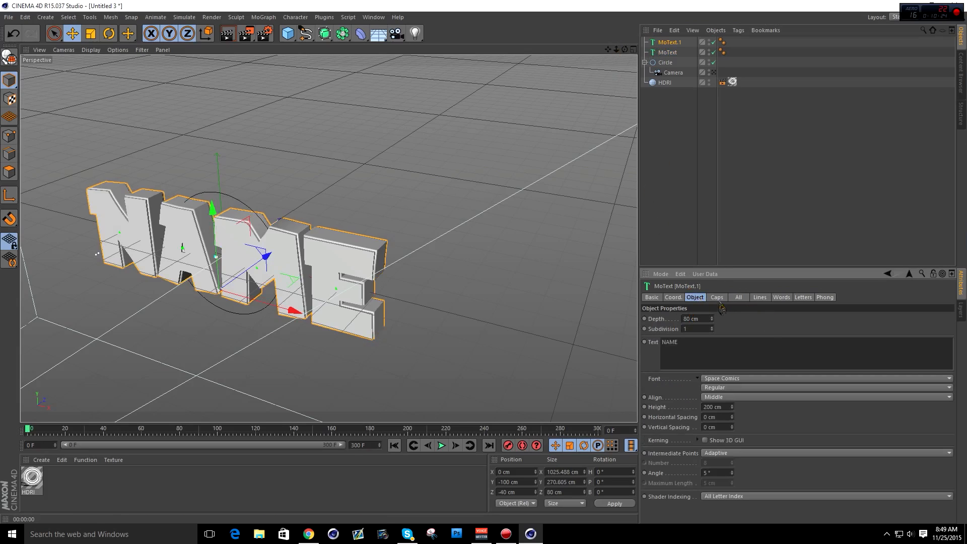
pyautogui.click(717, 297)
pyautogui.click(698, 318)
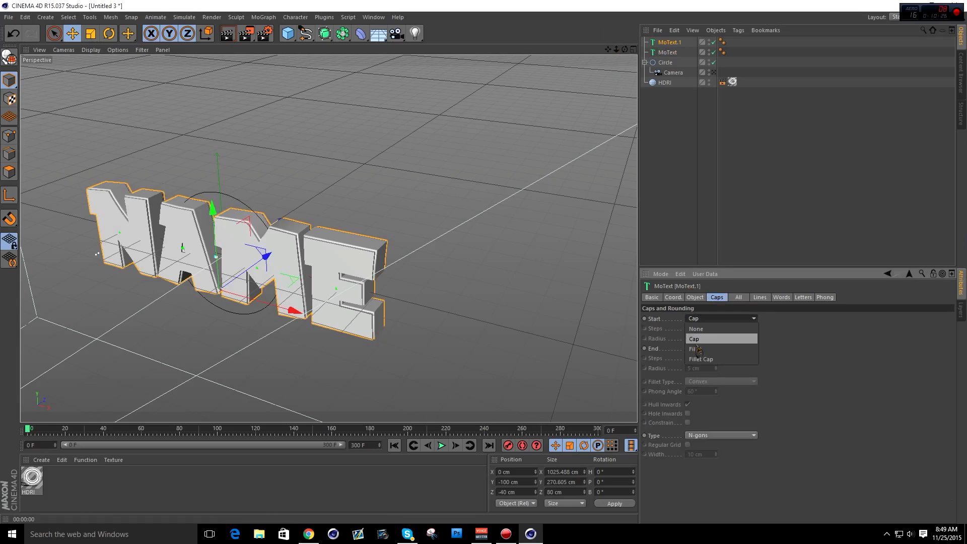
pyautogui.click(698, 360)
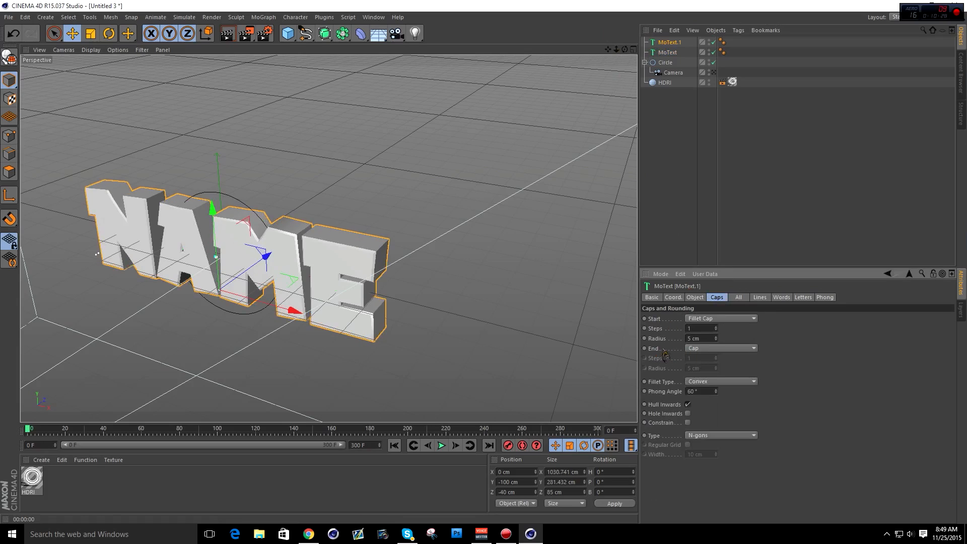
pyautogui.click(698, 349)
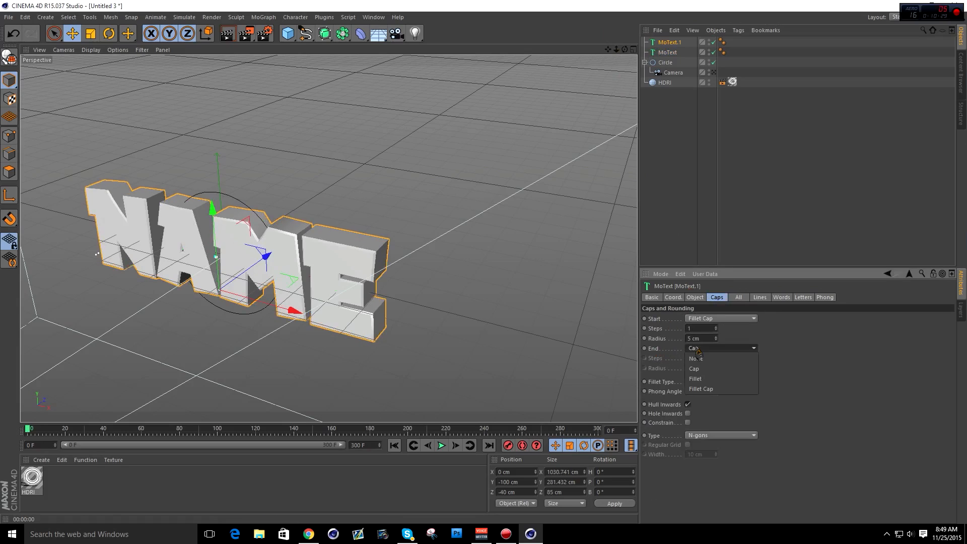
pyautogui.click(701, 388)
# Step: Set the duplicated MoText's start and end fillets to a 2 cm radius with 4 steps
pyautogui.moveTo(706, 369); pyautogui.dragTo(657, 369)
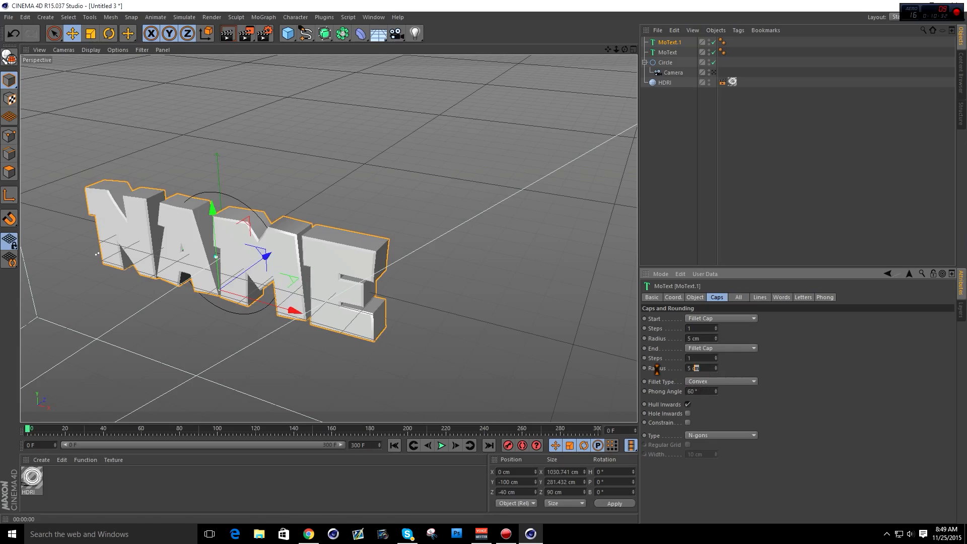
pyautogui.write('2')
pyautogui.press('Return')
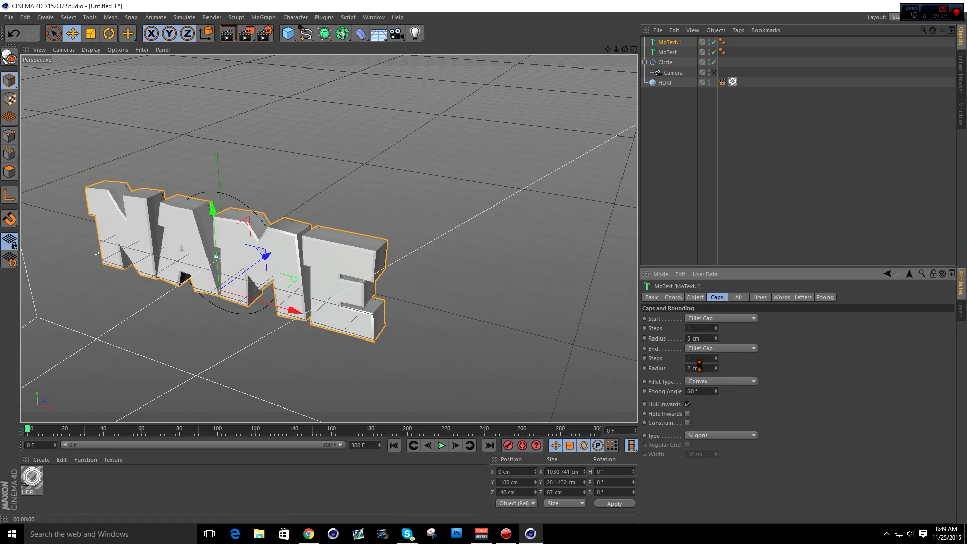
pyautogui.moveTo(695, 358); pyautogui.dragTo(795, 369)
pyautogui.doubleClick(700, 339)
pyautogui.press('Return')
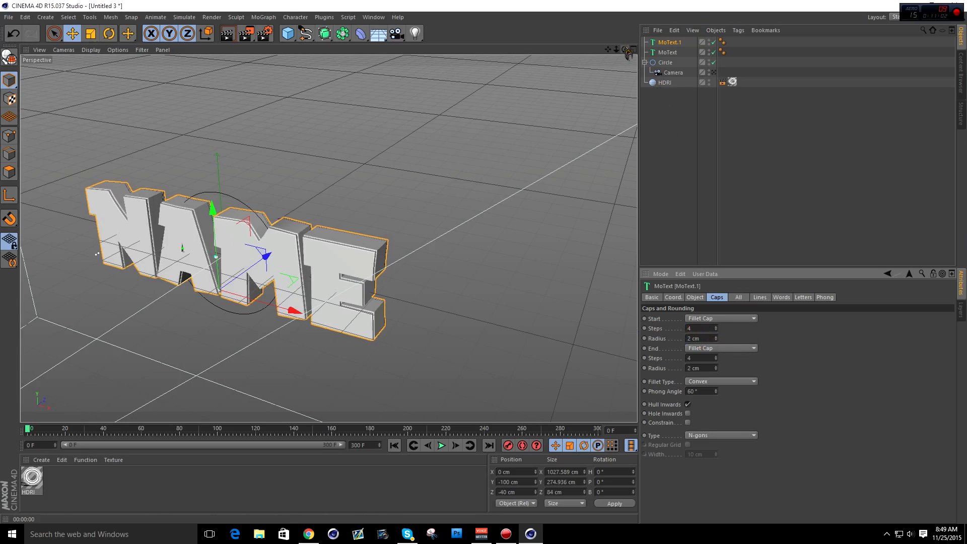
# Step: Examine the beveled lettering from several angles, comparing the scene camera's view with the free editor view
pyautogui.moveTo(624, 49); pyautogui.dragTo(625, 16)
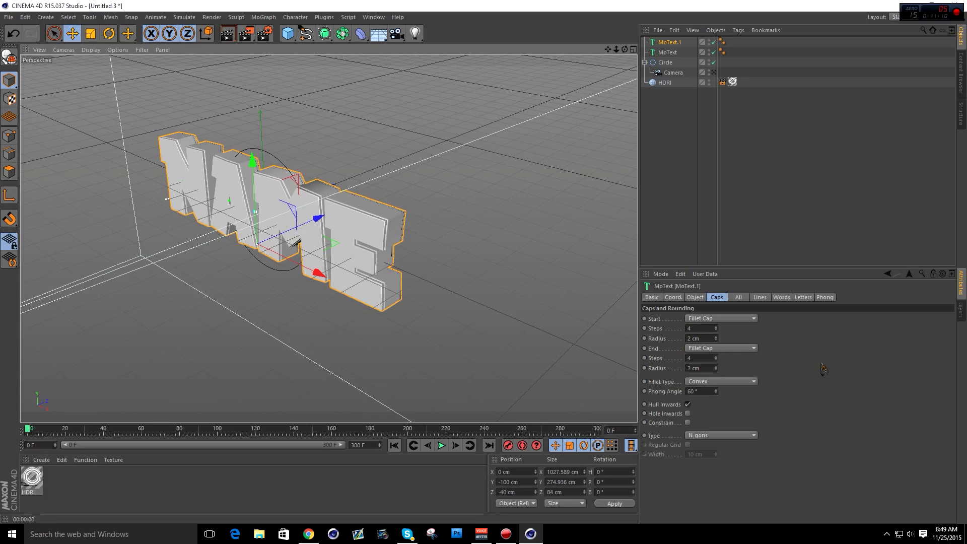
pyautogui.click(724, 122)
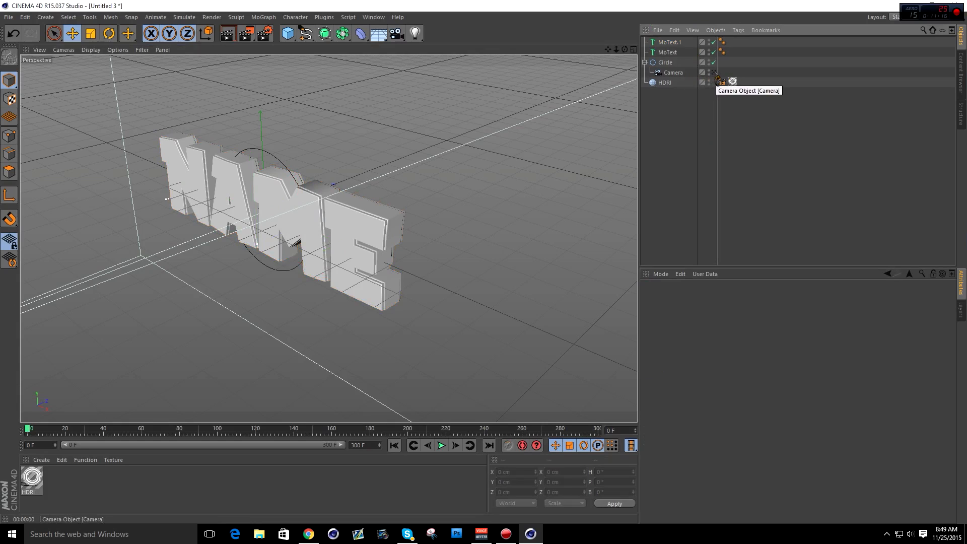
pyautogui.click(714, 73)
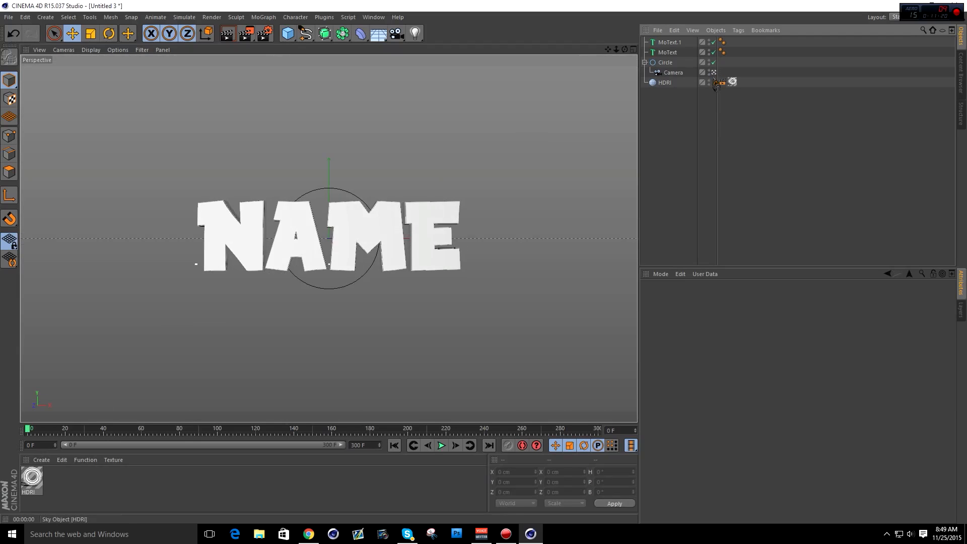
pyautogui.click(714, 72)
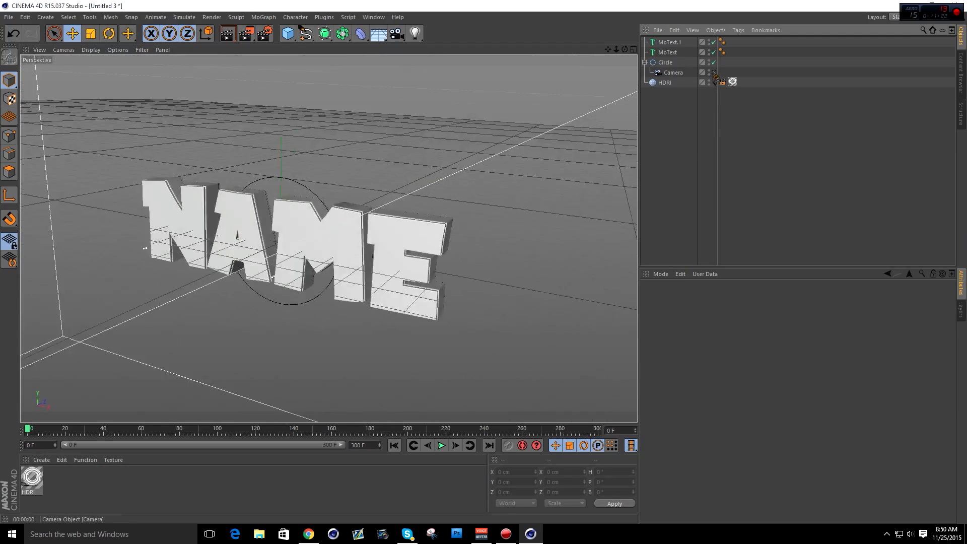
pyautogui.click(713, 72)
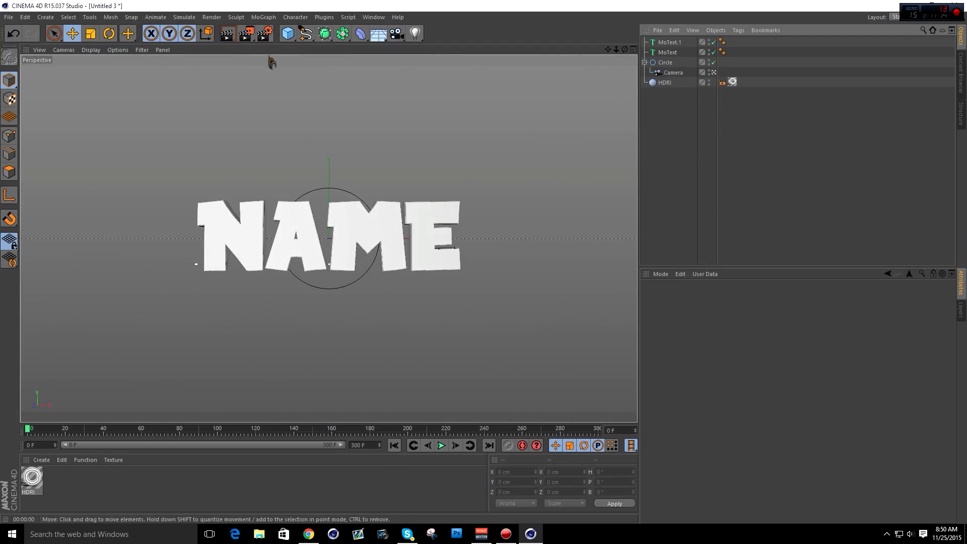
pyautogui.click(713, 72)
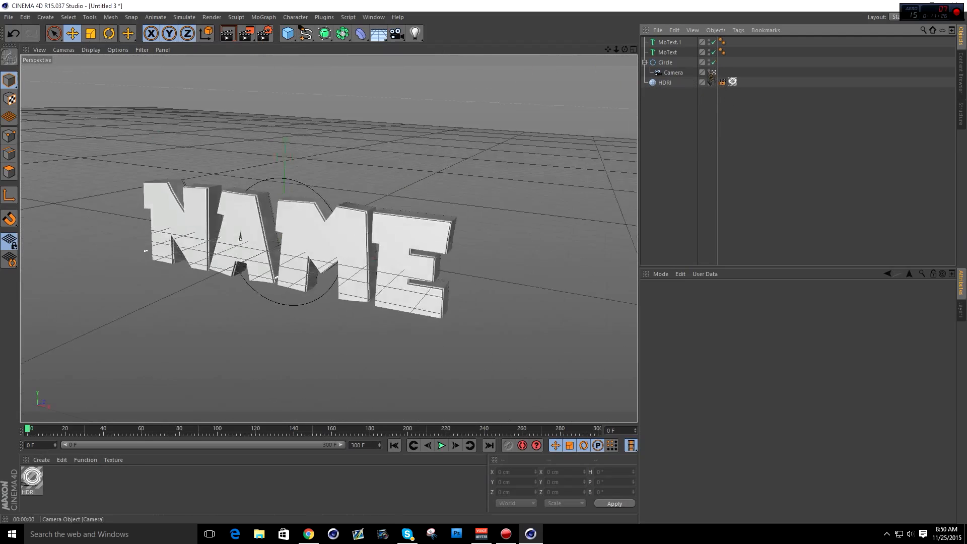
pyautogui.moveTo(624, 49); pyautogui.dragTo(695, 71)
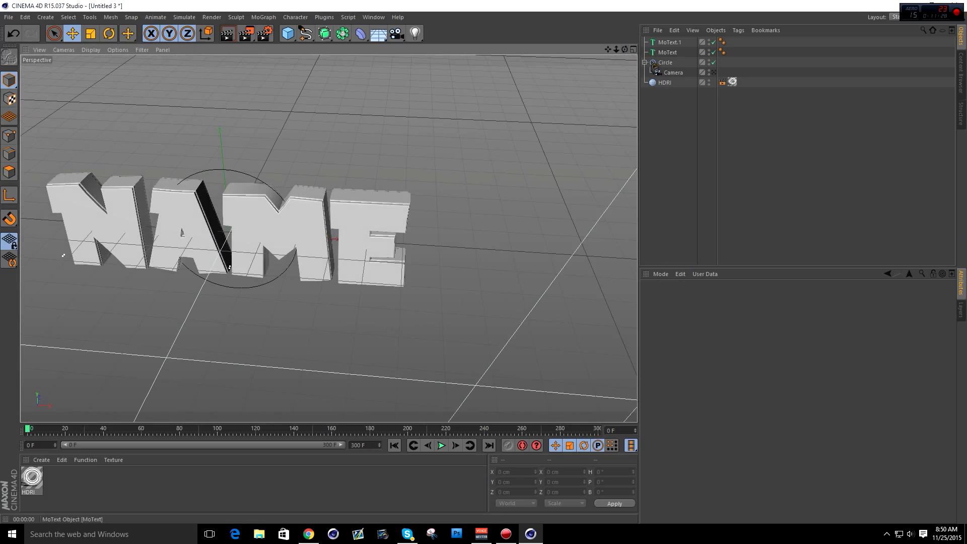
# Step: Look through the scene camera and rotate the circle spline with its camera to about H -5.3°, P 8.4°, B 5.7°
pyautogui.click(714, 73)
pyautogui.click(665, 62)
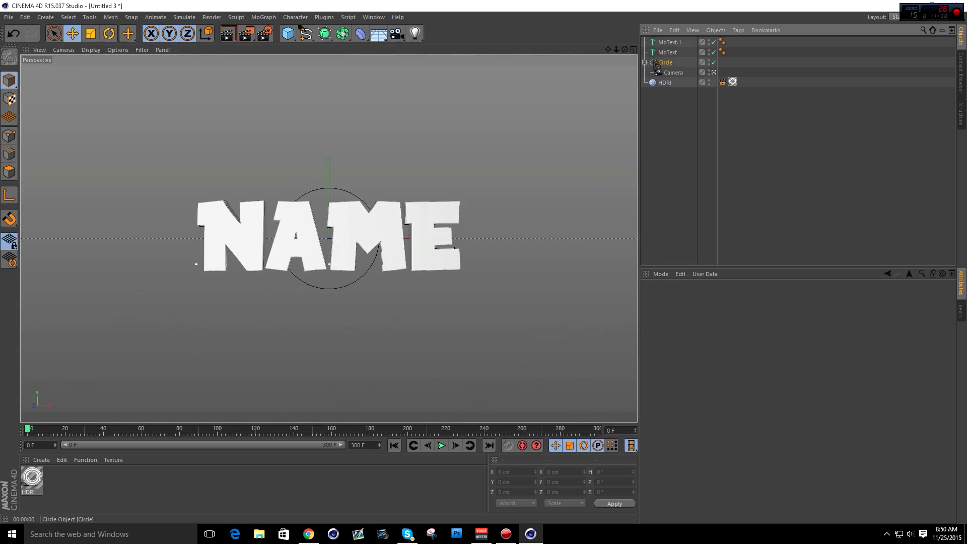
pyautogui.click(109, 33)
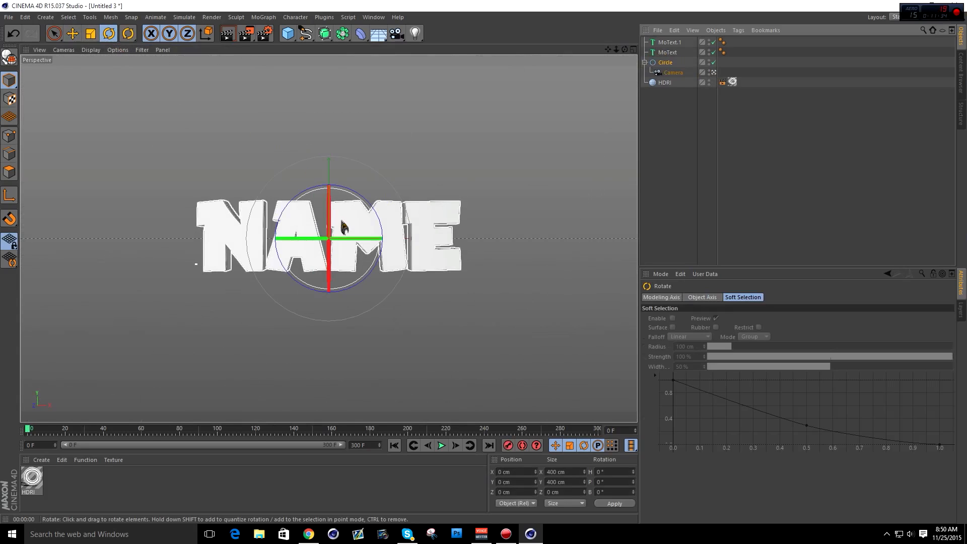
pyautogui.moveTo(342, 224)
pyautogui.mouseDown()
pyautogui.moveTo(308, 270)
pyautogui.moveTo(334, 255)
pyautogui.moveTo(340, 212)
pyautogui.mouseUp()
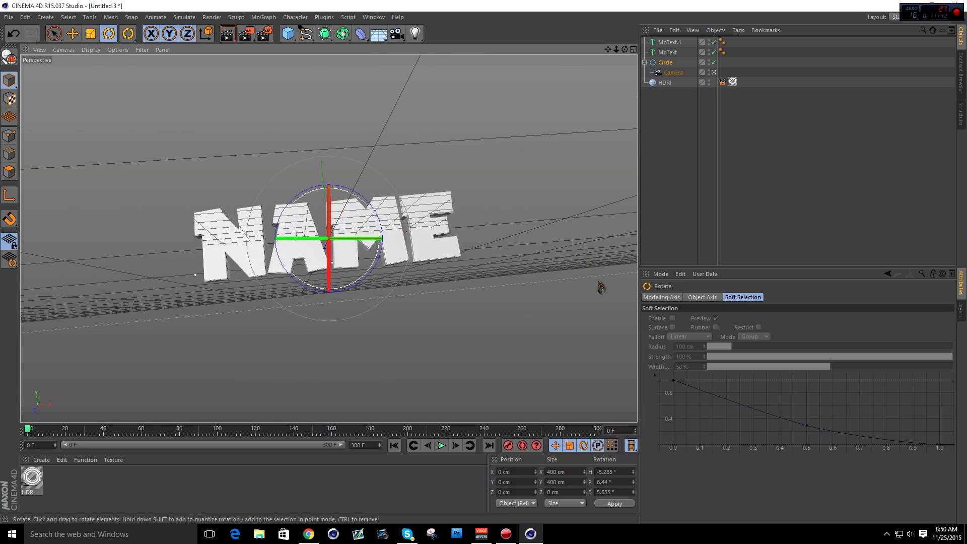
# Step: Set the project's default object color to 80% Gray and turn off Linear Workflow
pyautogui.click(662, 274)
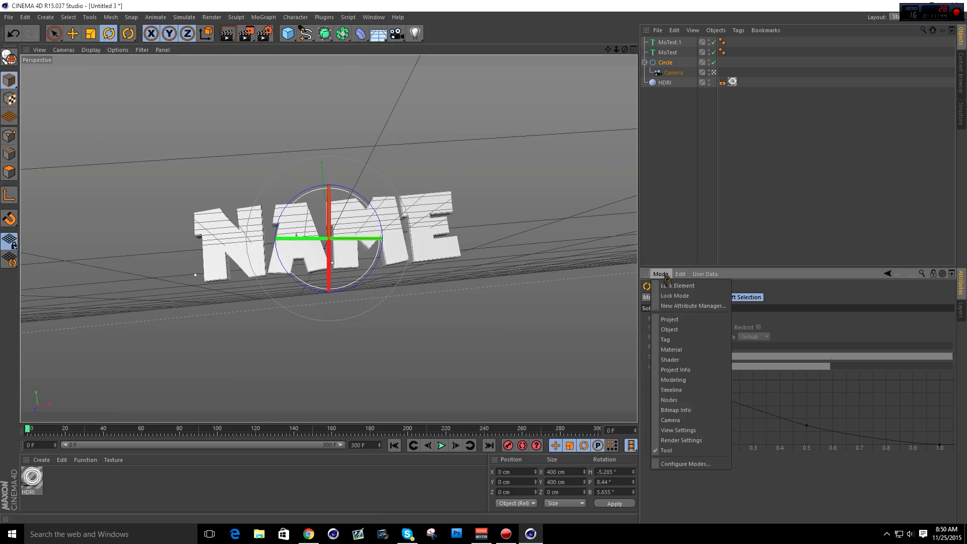
pyautogui.click(670, 320)
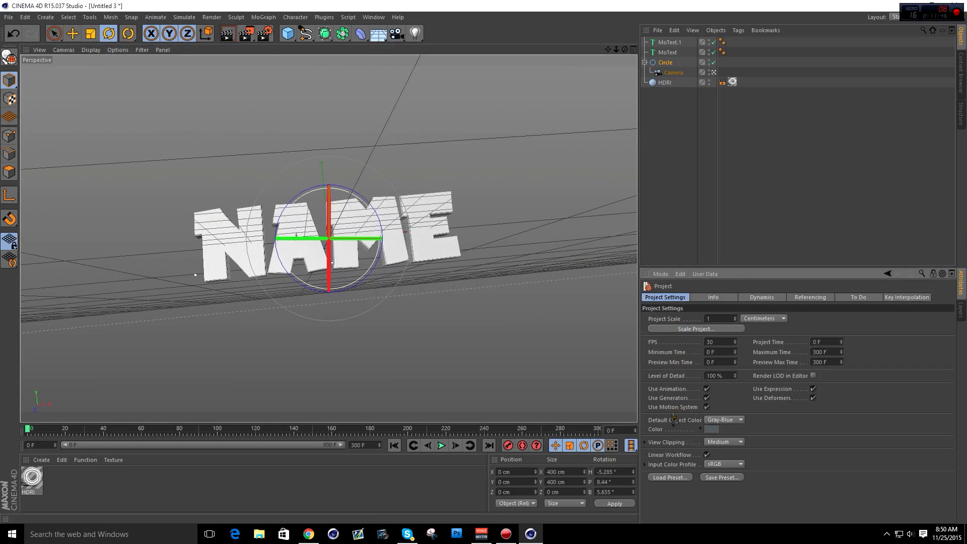
pyautogui.click(707, 421)
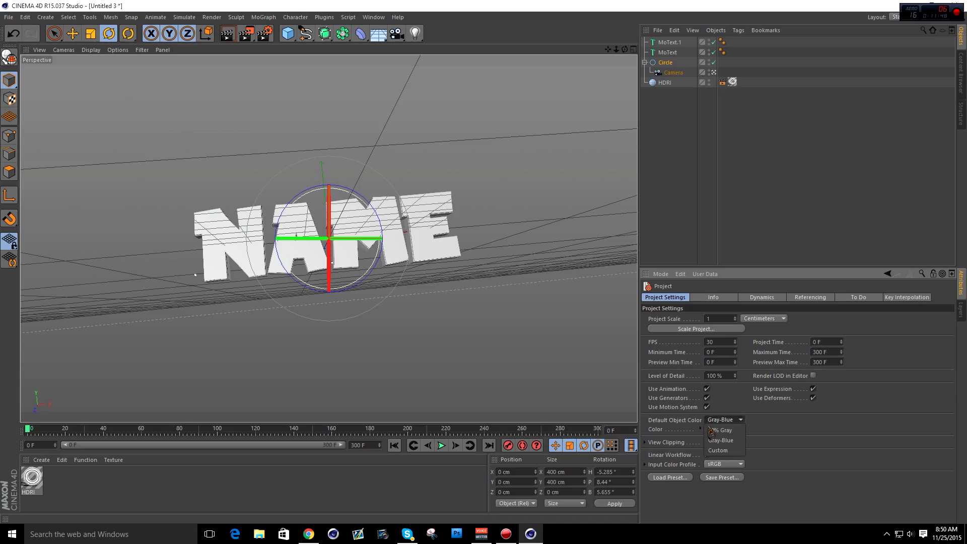
pyautogui.click(709, 429)
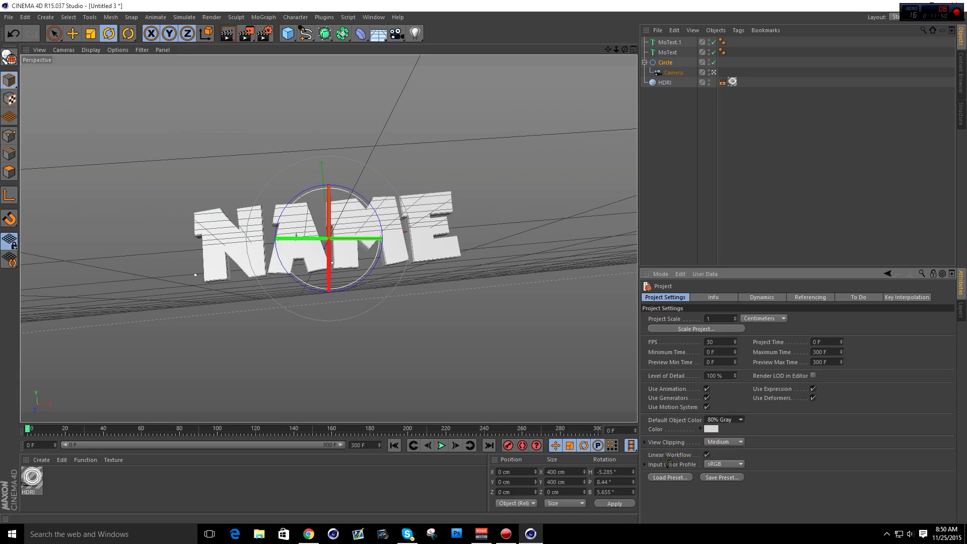
pyautogui.click(706, 454)
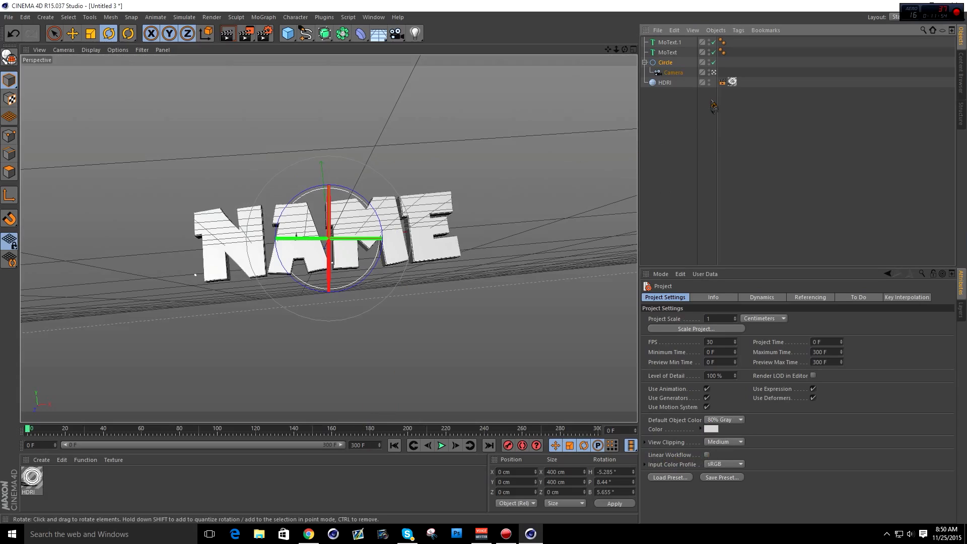
pyautogui.click(682, 121)
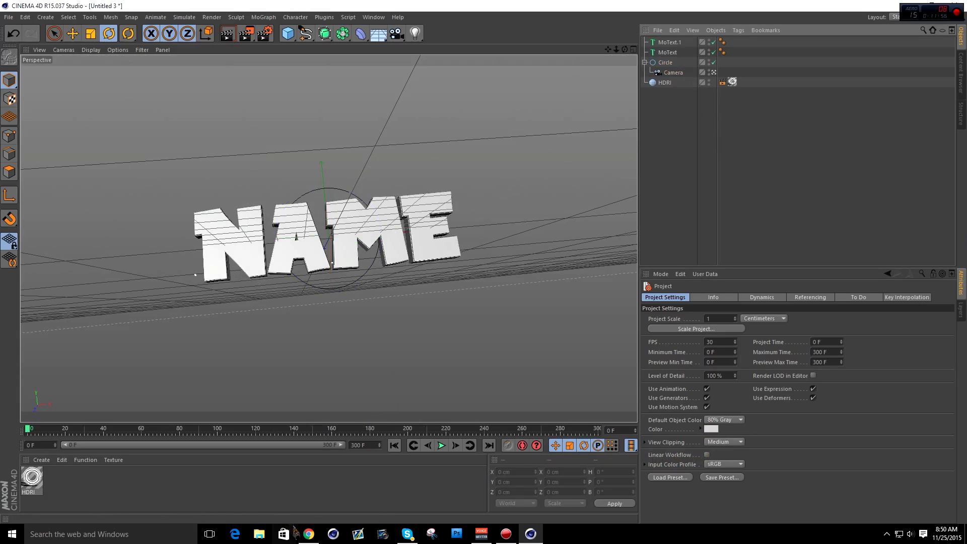
# Step: Switch to Chrome and browse the Google image results for textures, examining the rough grey texture's preview
pyautogui.click(306, 536)
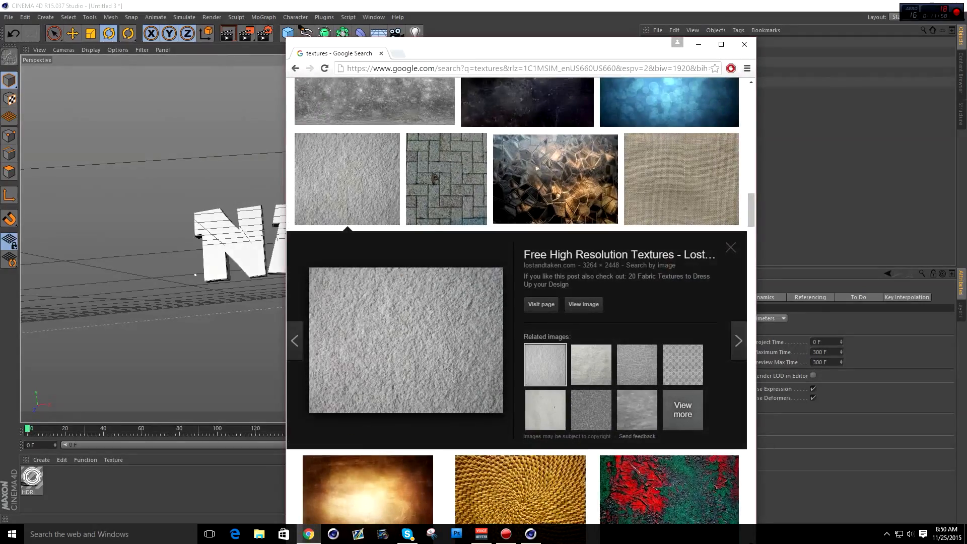
pyautogui.moveTo(498, 60); pyautogui.dragTo(496, 1)
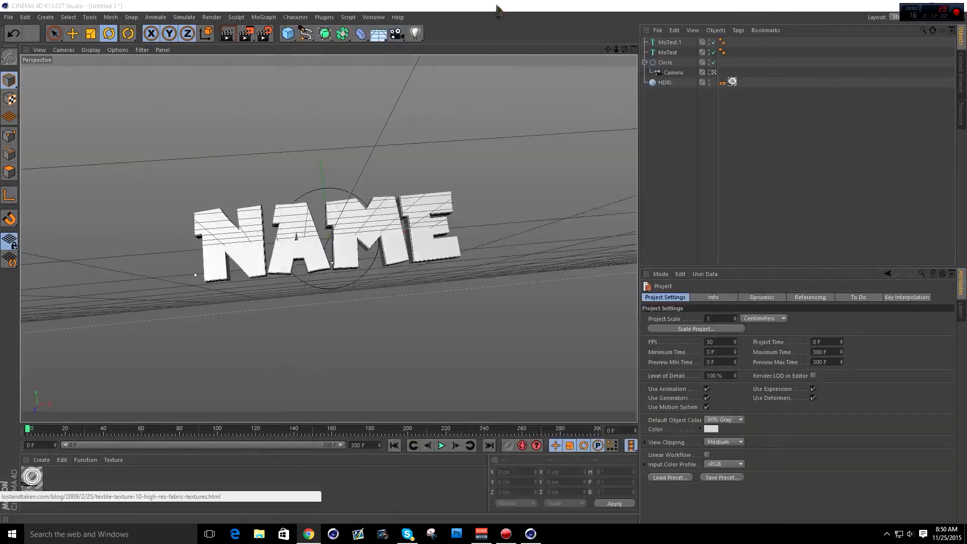
pyautogui.scroll(9, 352, 136)
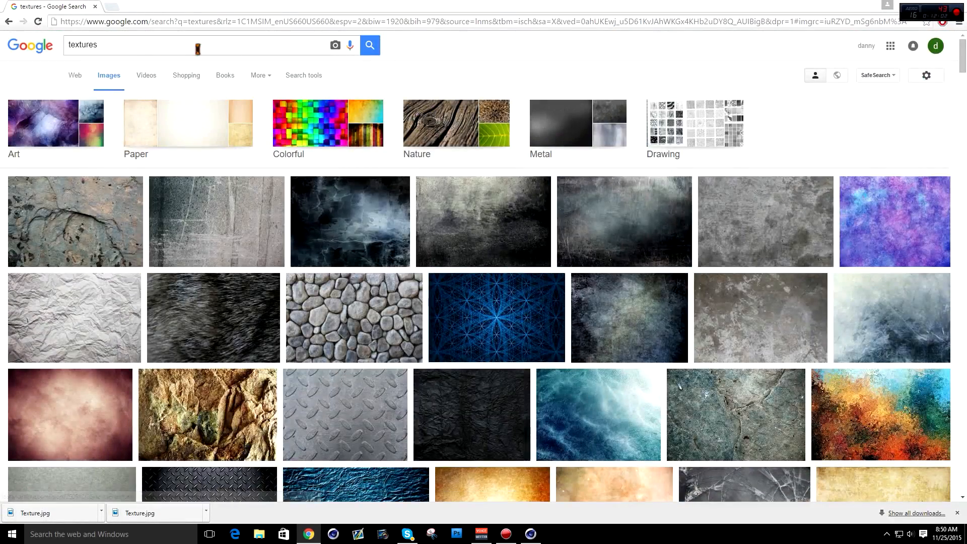
pyautogui.scroll(-8, 211, 151)
pyautogui.scroll(-5, 483, 267)
pyautogui.moveTo(632, 7); pyautogui.dragTo(520, 28)
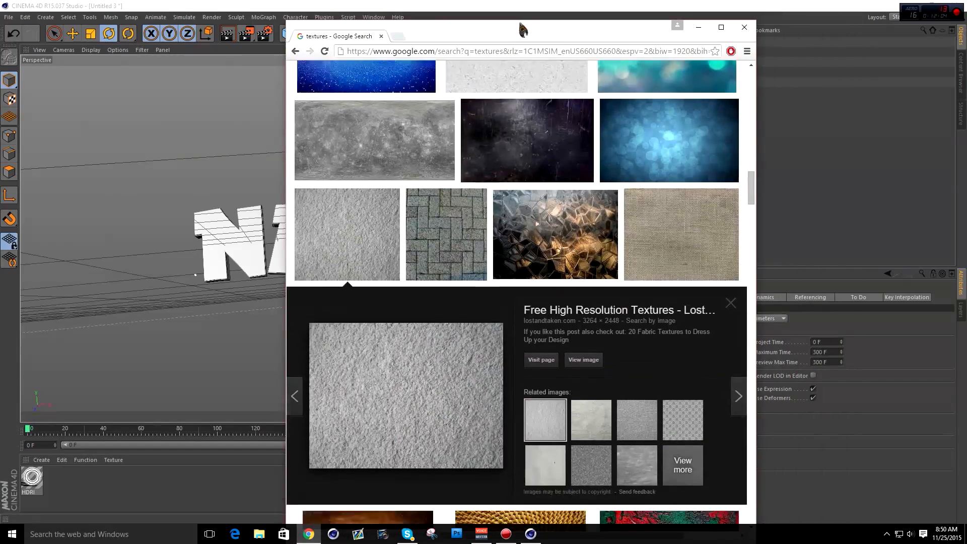
pyautogui.moveTo(750, 193)
pyautogui.mouseDown()
pyautogui.moveTo(750, 74)
pyautogui.moveTo(755, 205)
pyautogui.mouseUp()
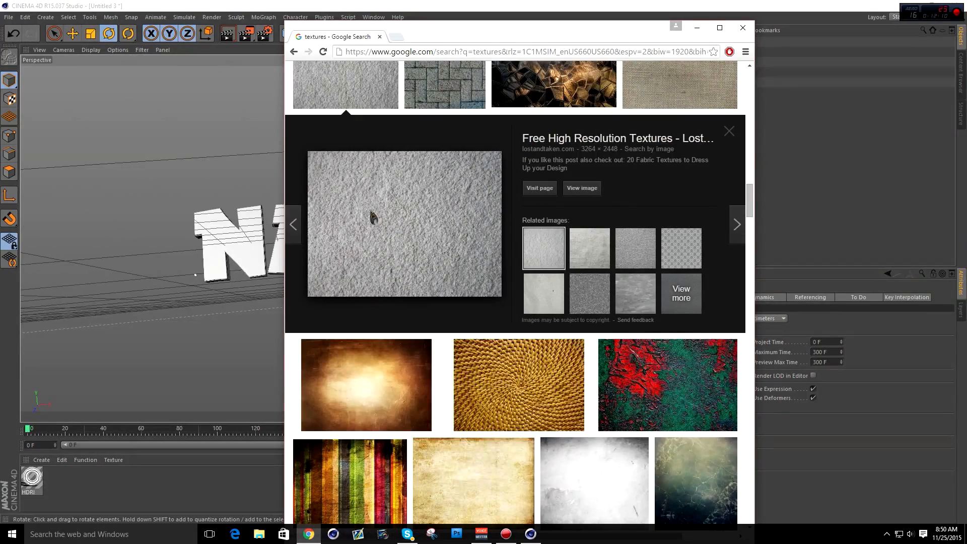
pyautogui.moveTo(371, 216); pyautogui.dragTo(434, 345)
pyautogui.click(697, 27)
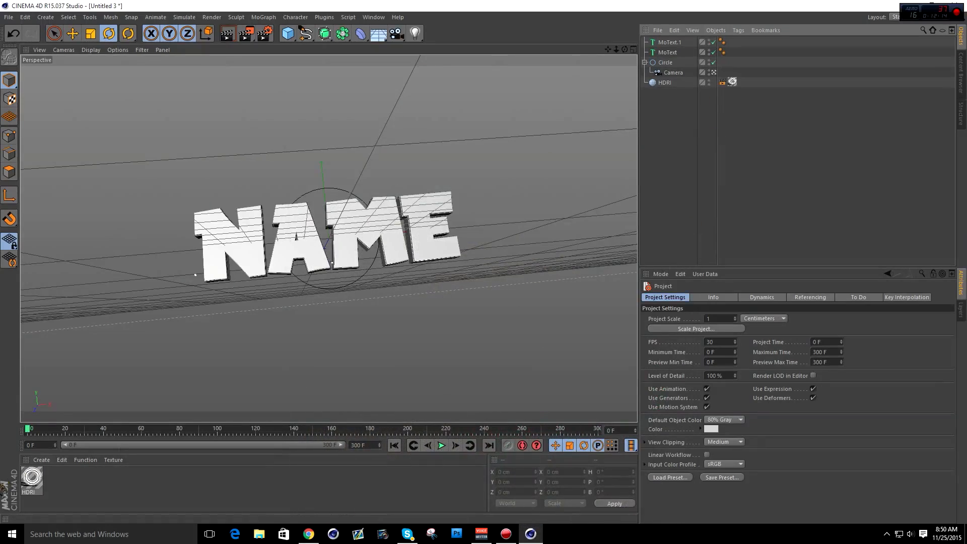
pyautogui.click(308, 534)
pyautogui.rightClick(445, 248)
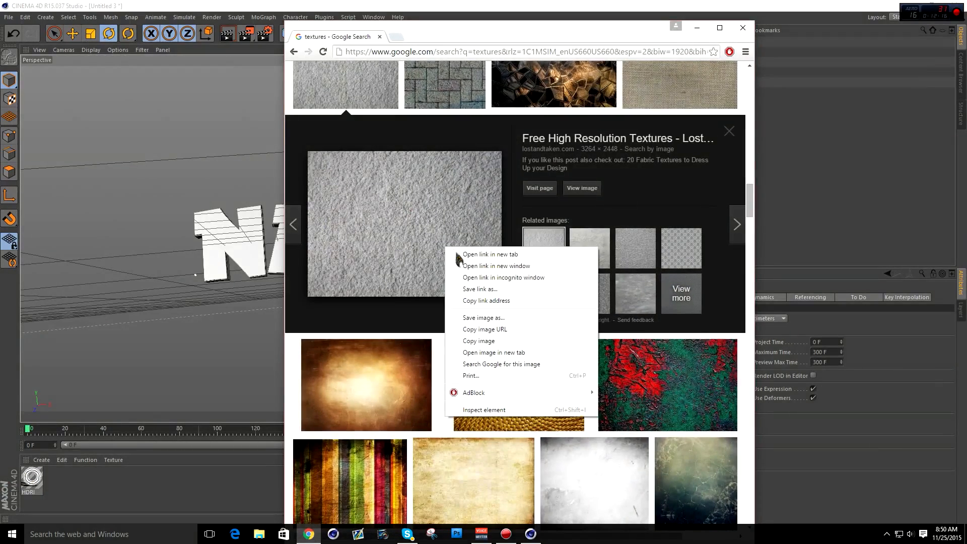
pyautogui.click(481, 317)
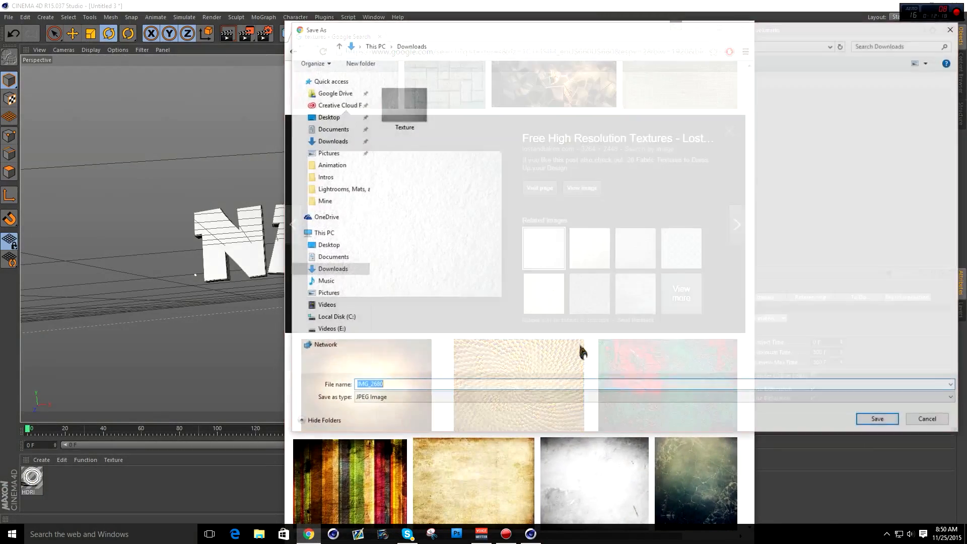
pyautogui.click(949, 439)
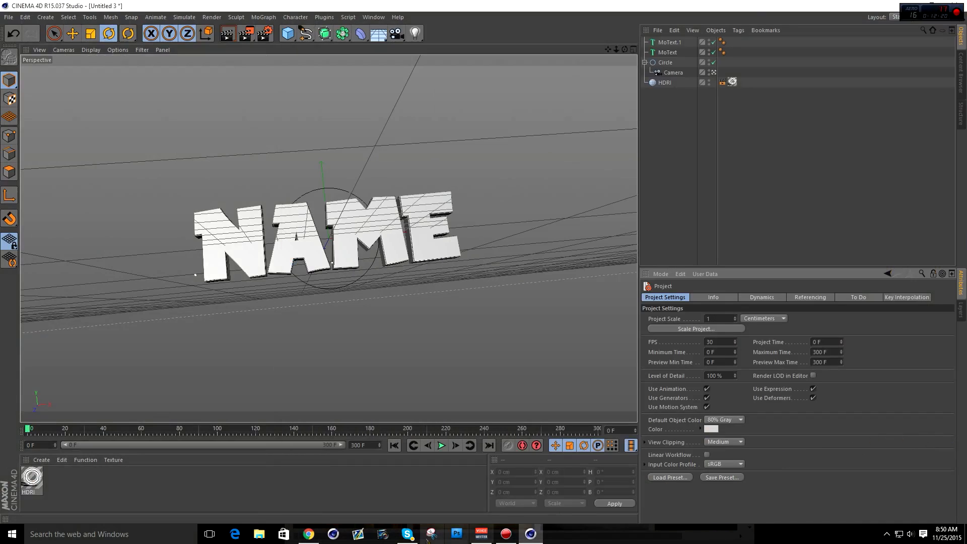
pyautogui.click(308, 534)
pyautogui.click(930, 421)
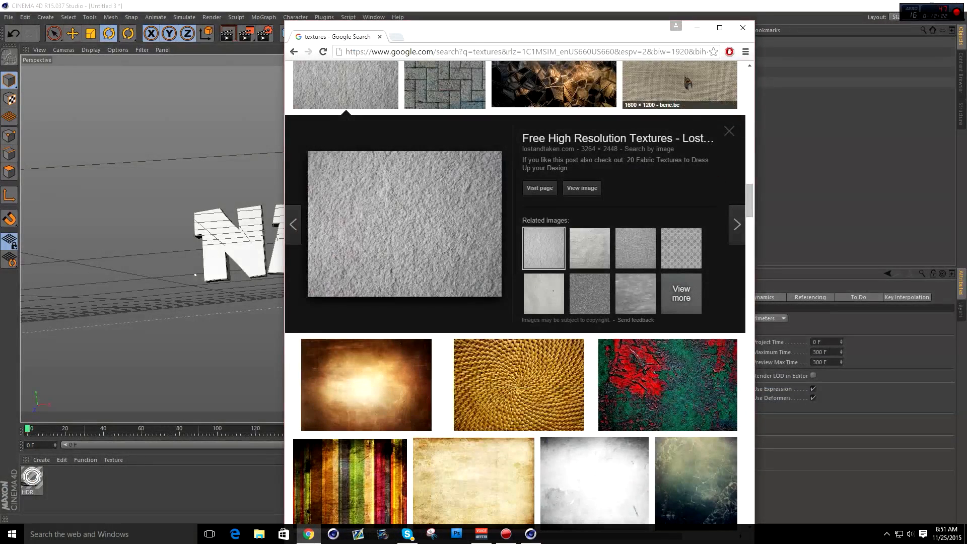
pyautogui.click(697, 28)
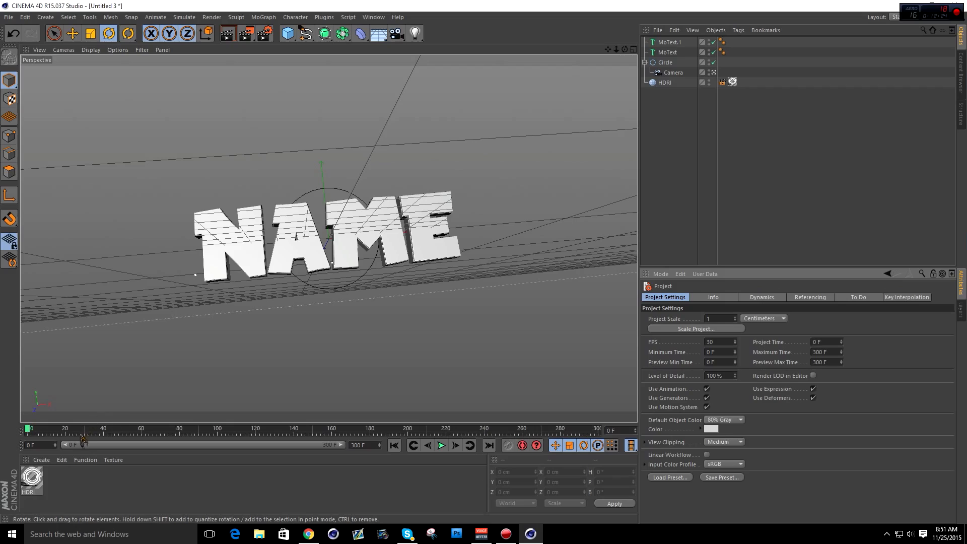
pyautogui.click(47, 462)
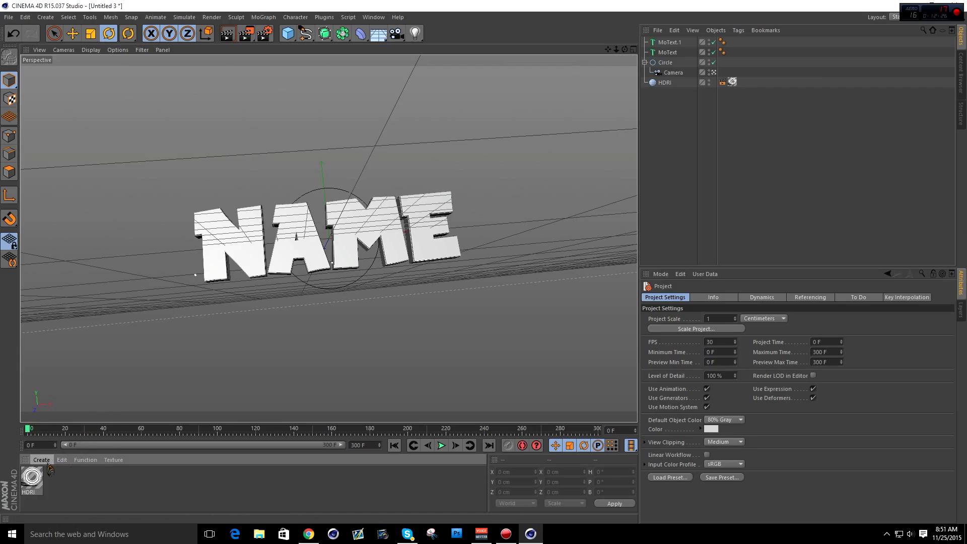
pyautogui.doubleClick(53, 491)
pyautogui.press('Delete')
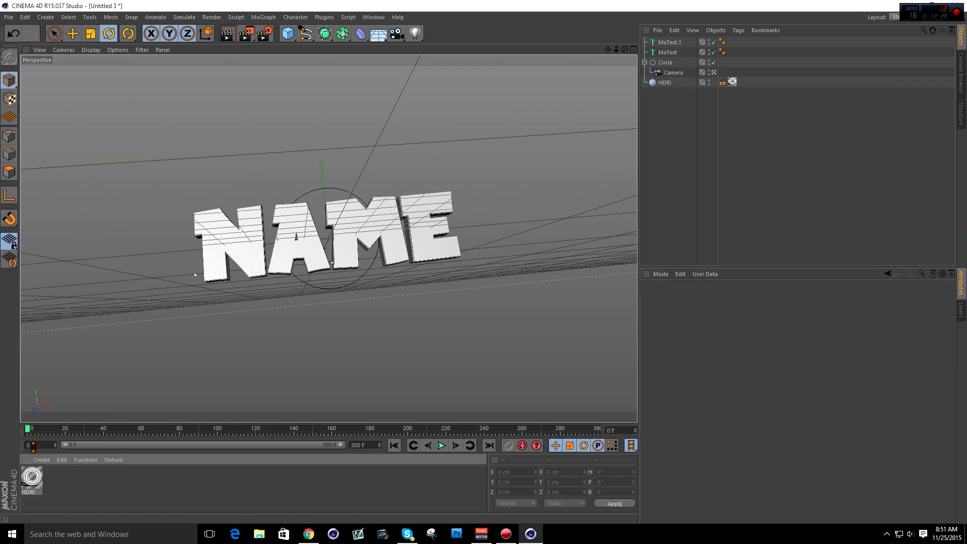
# Step: Create a new material, open it for editing and name it Blue
pyautogui.click(41, 460)
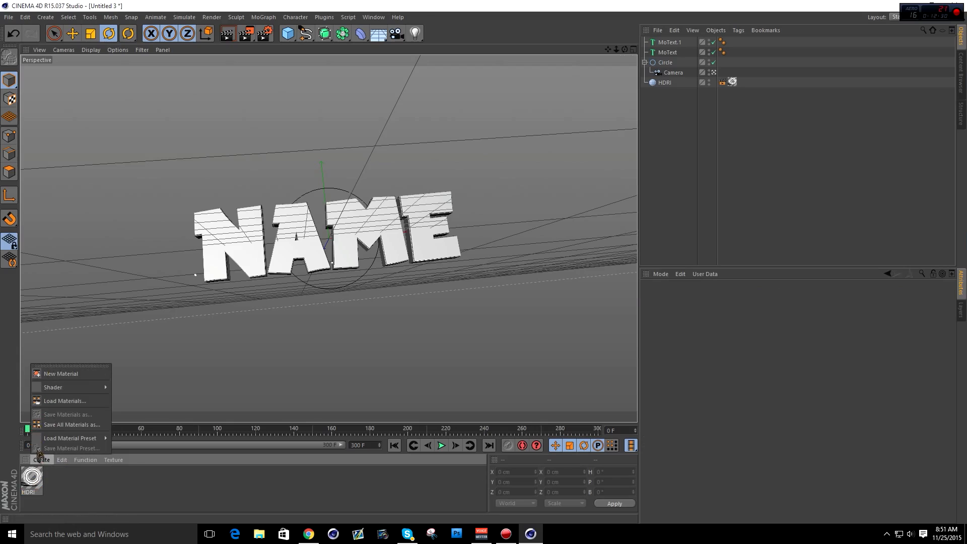
pyautogui.click(61, 374)
pyautogui.doubleClick(30, 484)
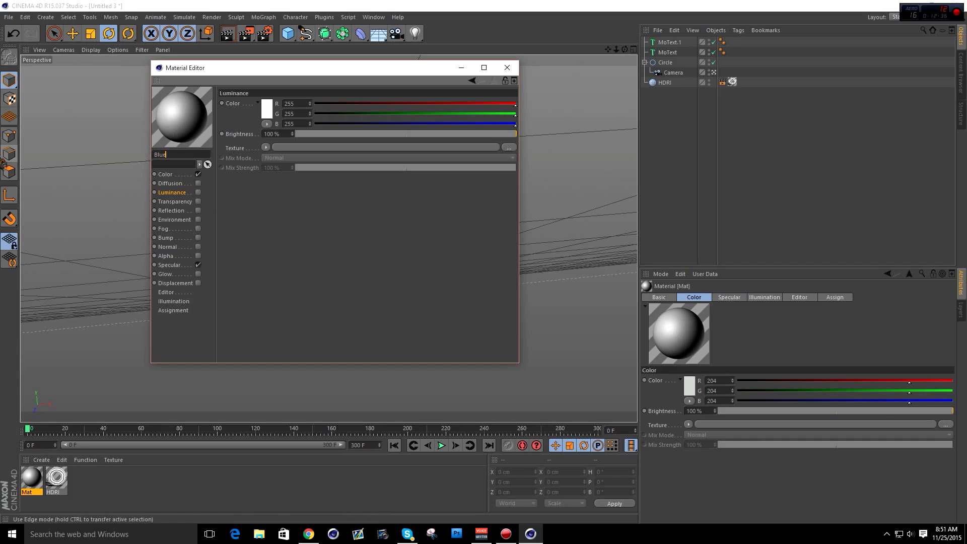
# Step: Set the Blue material's color to R 0, G 150, B 255
pyautogui.click(169, 175)
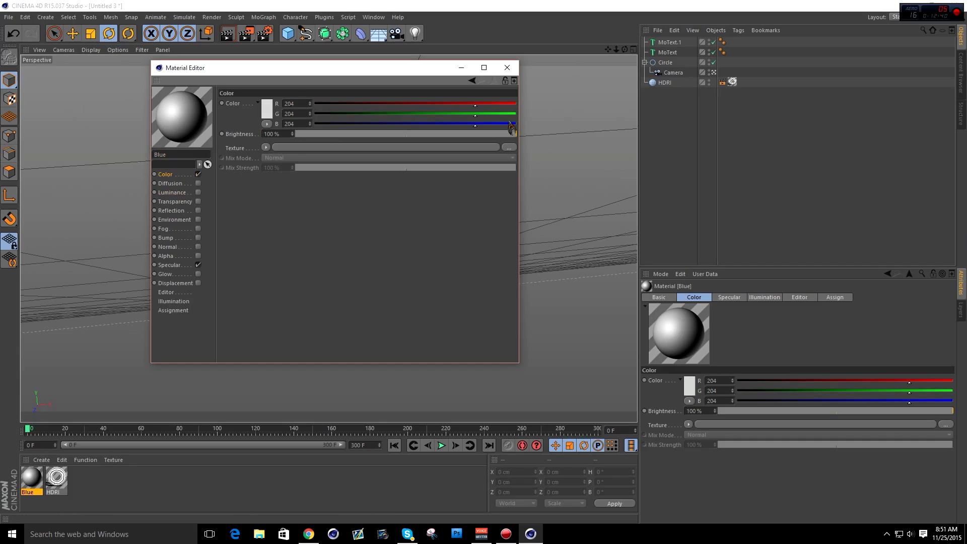
pyautogui.click(299, 114)
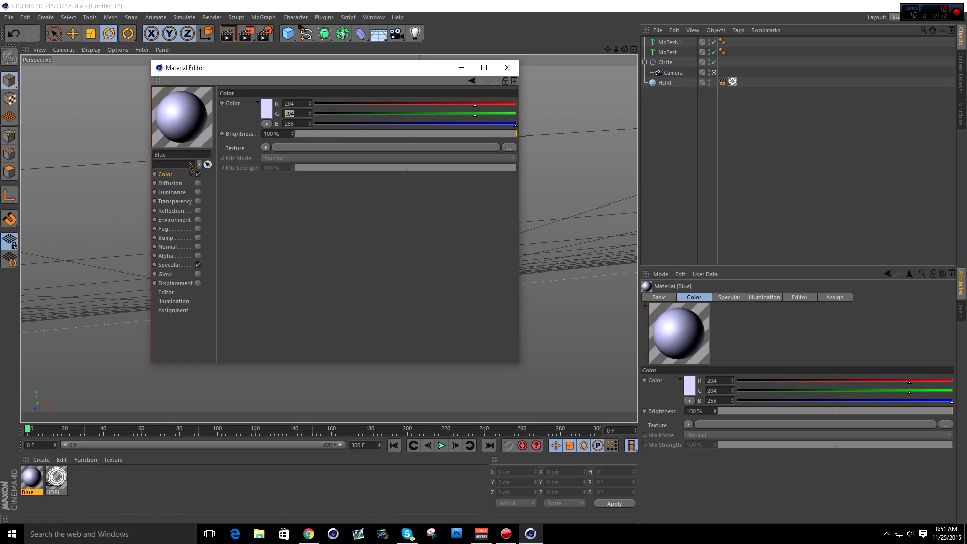
pyautogui.press('Return')
pyautogui.moveTo(347, 104); pyautogui.dragTo(100, 100)
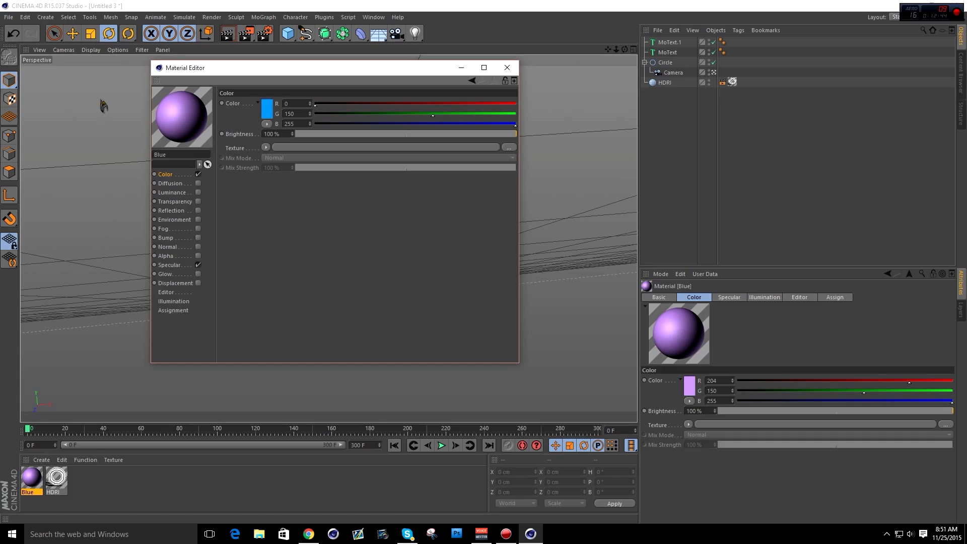
# Step: Load the Texture image from Downloads into the Blue material's Color channel, declining to copy it to the project location
pyautogui.moveTo(284, 67); pyautogui.dragTo(525, 85)
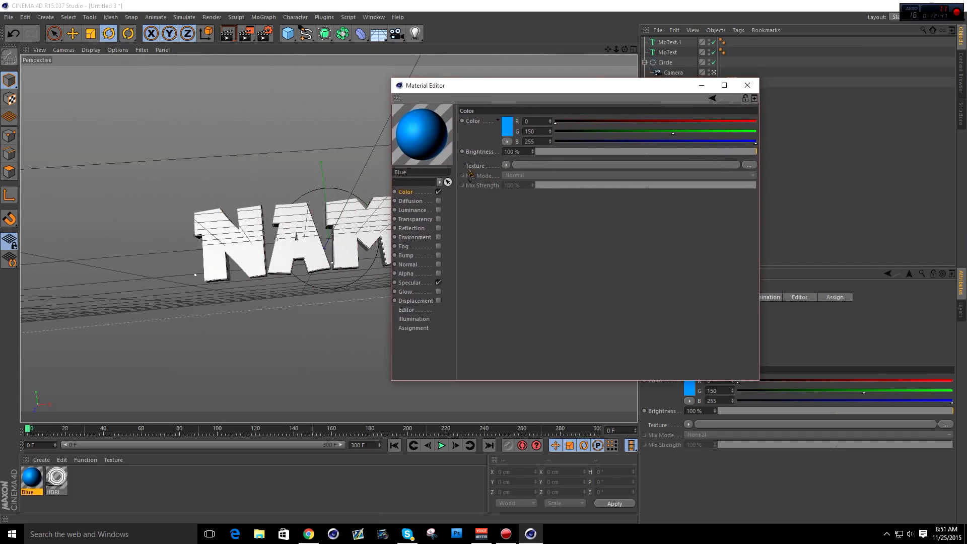
pyautogui.click(506, 165)
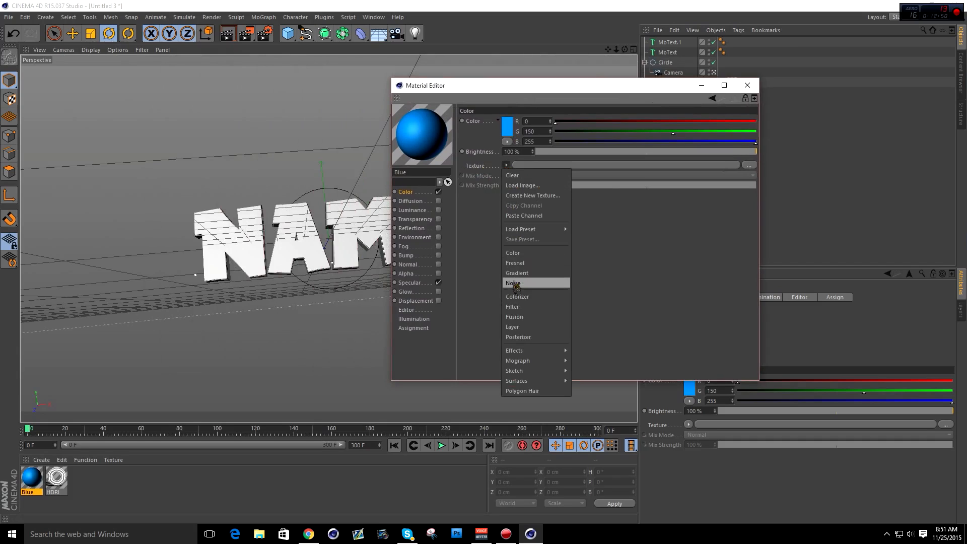
pyautogui.click(520, 187)
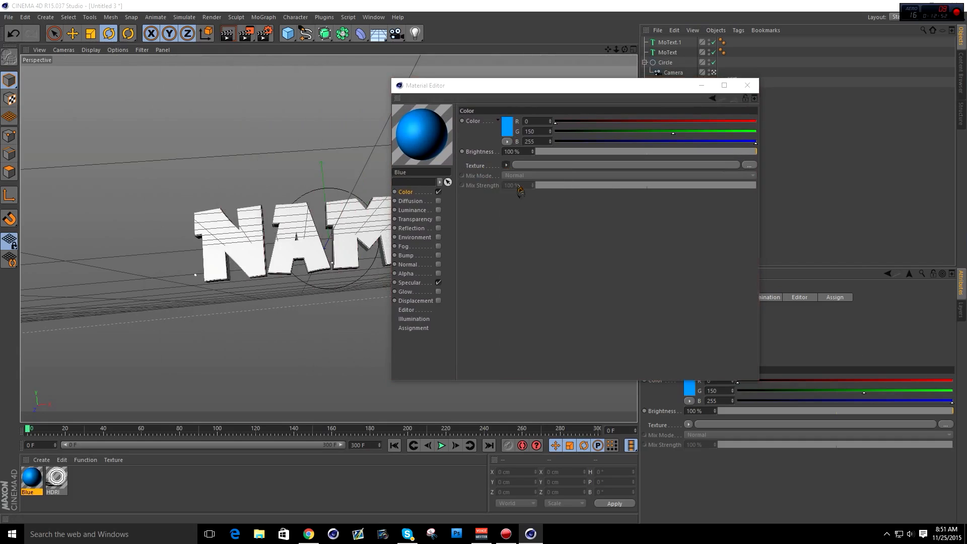
pyautogui.click(775, 118)
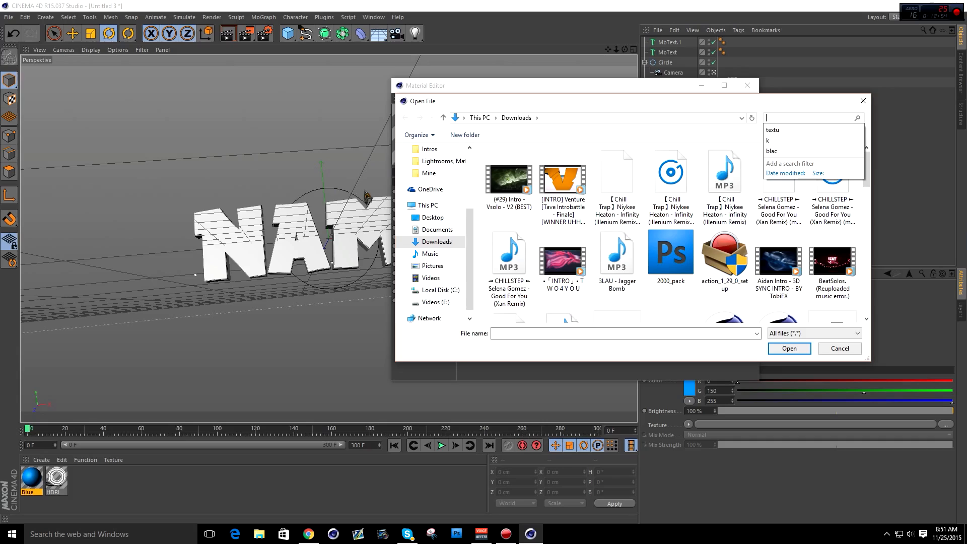
pyautogui.write('texture')
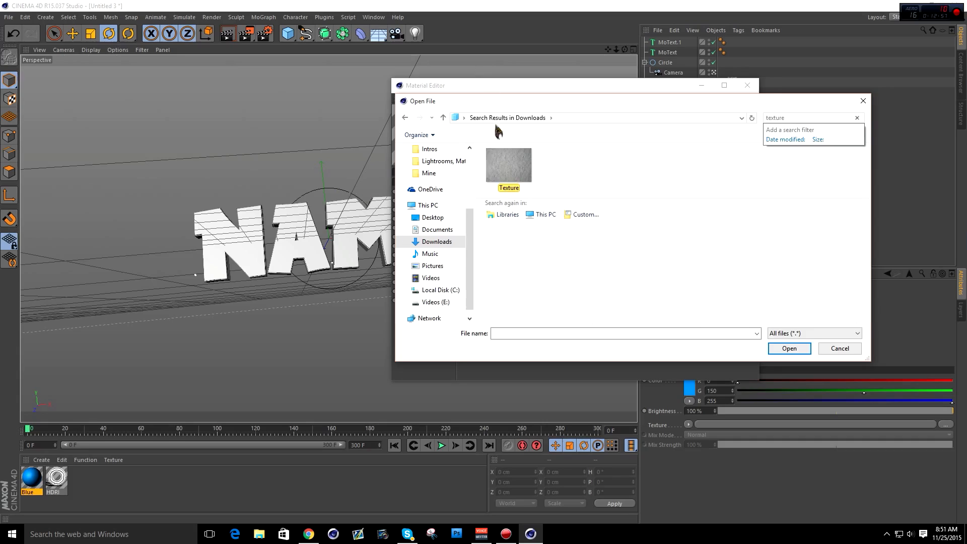
pyautogui.click(509, 171)
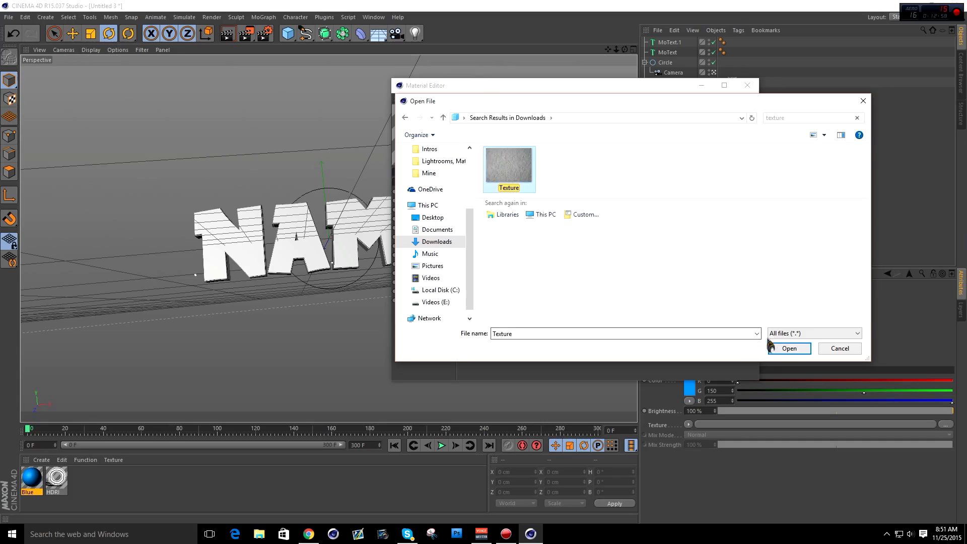
pyautogui.click(789, 348)
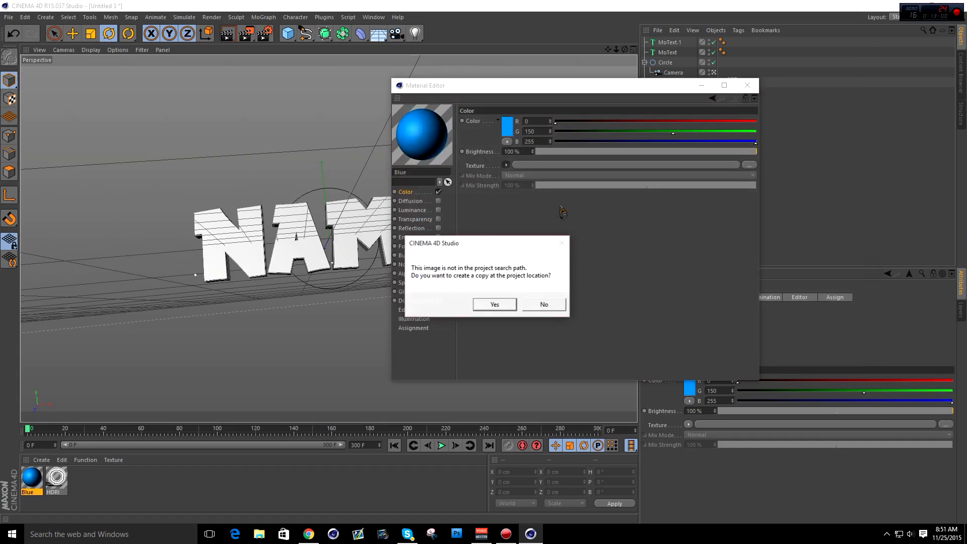
pyautogui.moveTo(471, 243); pyautogui.dragTo(401, 161)
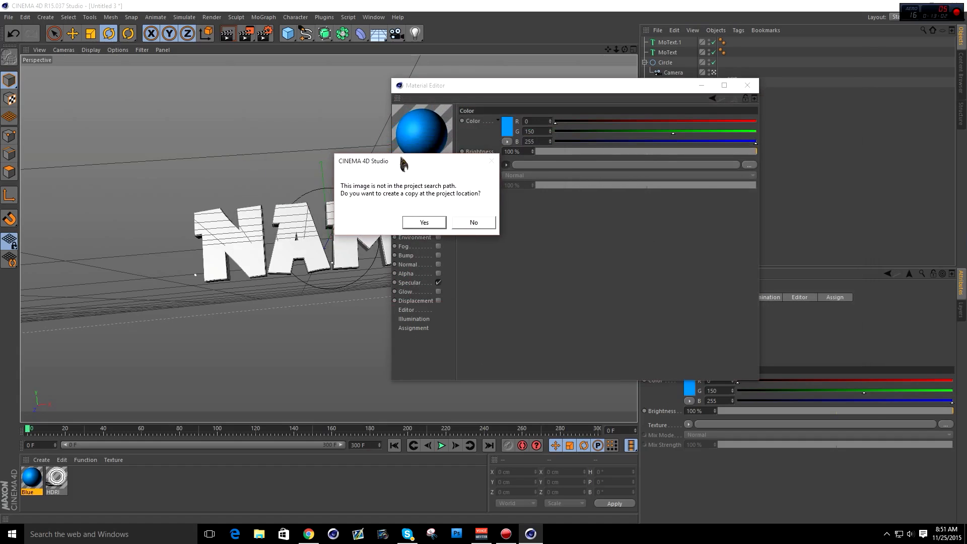
pyautogui.click(475, 222)
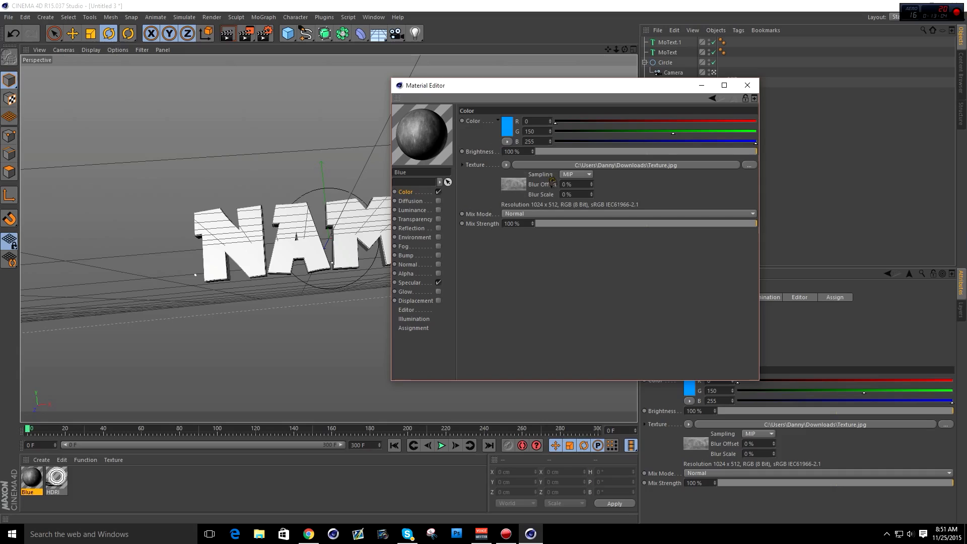
# Step: Set the Color texture's sampling to None and its mix strength to 15%
pyautogui.click(568, 176)
pyautogui.click(569, 185)
pyautogui.moveTo(524, 224); pyautogui.dragTo(202, 221)
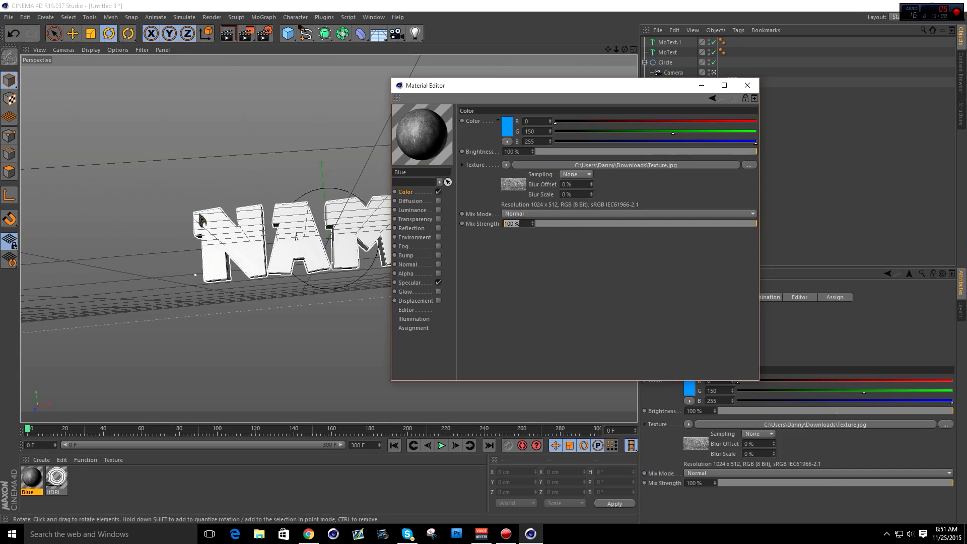
pyautogui.write('15')
pyautogui.press('Return')
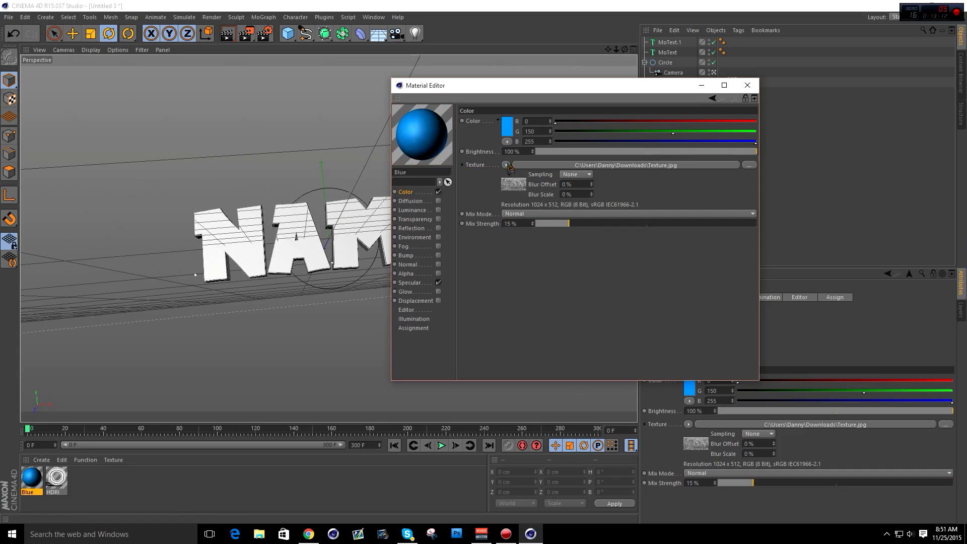
# Step: Copy the Color channel's texture, enable Diffusion and paste the texture into it
pyautogui.click(506, 166)
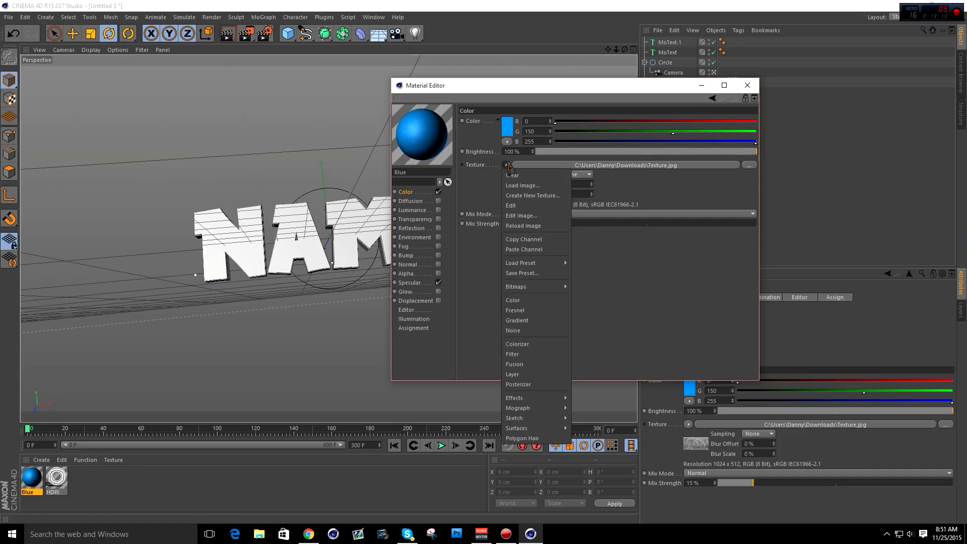
pyautogui.click(524, 239)
pyautogui.click(438, 201)
pyautogui.click(516, 162)
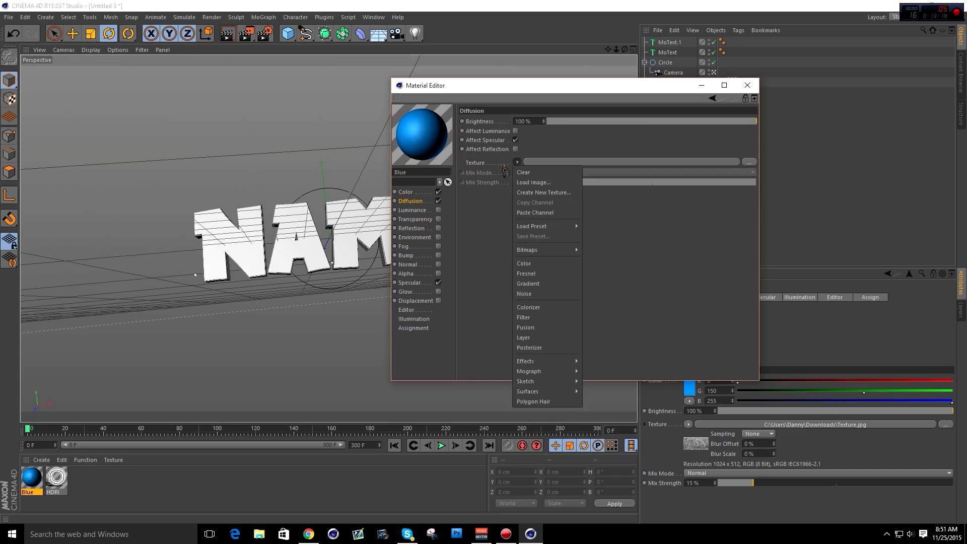
pyautogui.click(535, 213)
# Step: Set the Diffusion texture's mix strength to 30% after trying 40% and 20%
pyautogui.write('40')
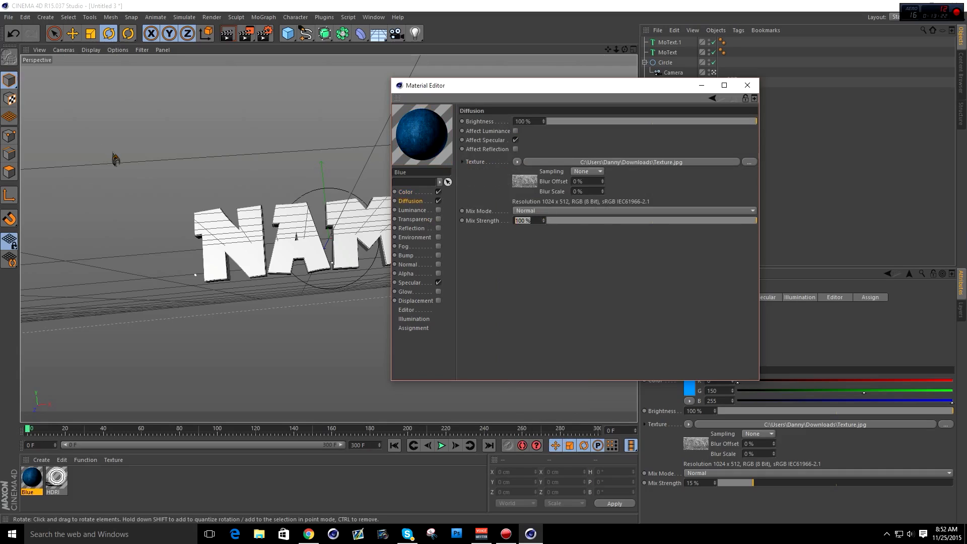
pyautogui.press('Return')
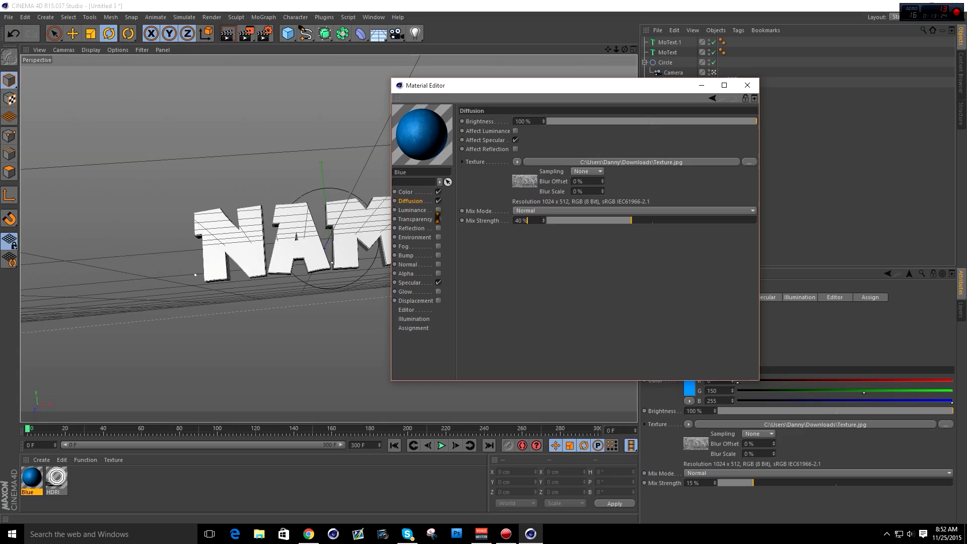
pyautogui.write('20')
pyautogui.press('Return')
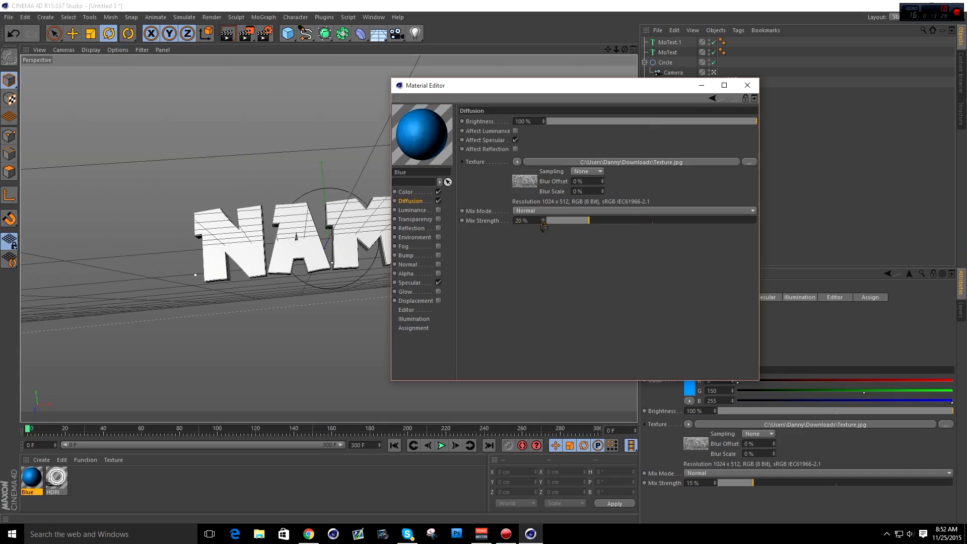
pyautogui.write('30')
pyautogui.press('Return')
# Step: Enable the Blue material's Luminance channel and paste the copied texture into it
pyautogui.moveTo(500, 90); pyautogui.dragTo(624, 91)
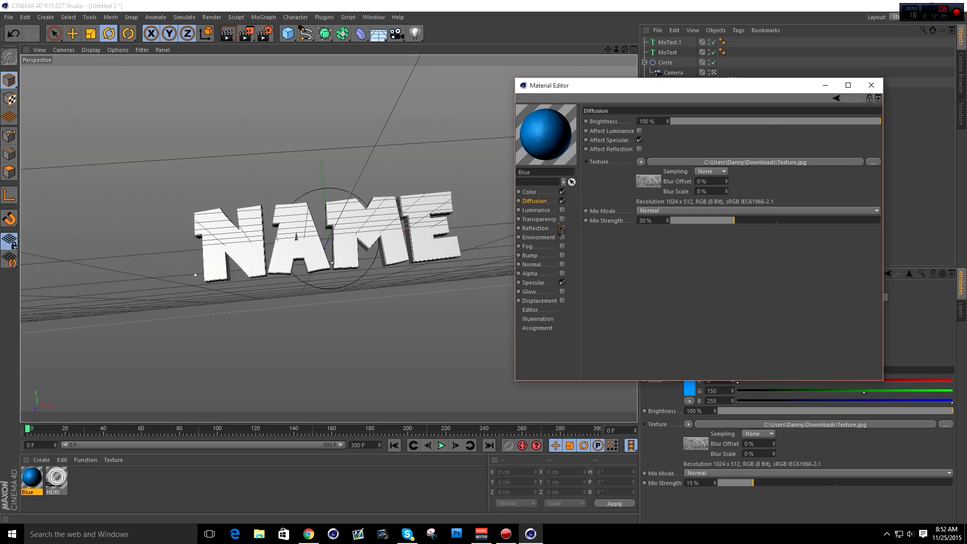
pyautogui.click(562, 210)
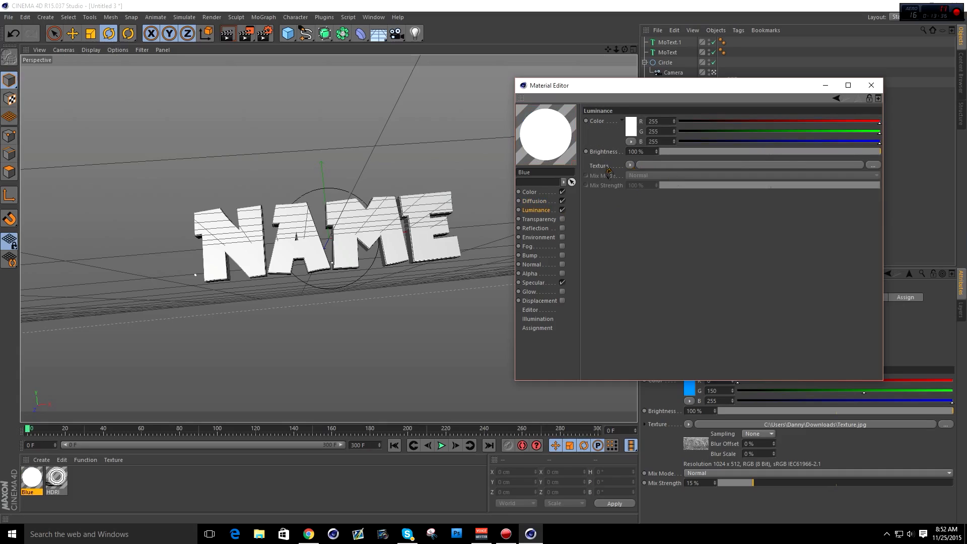
pyautogui.click(630, 164)
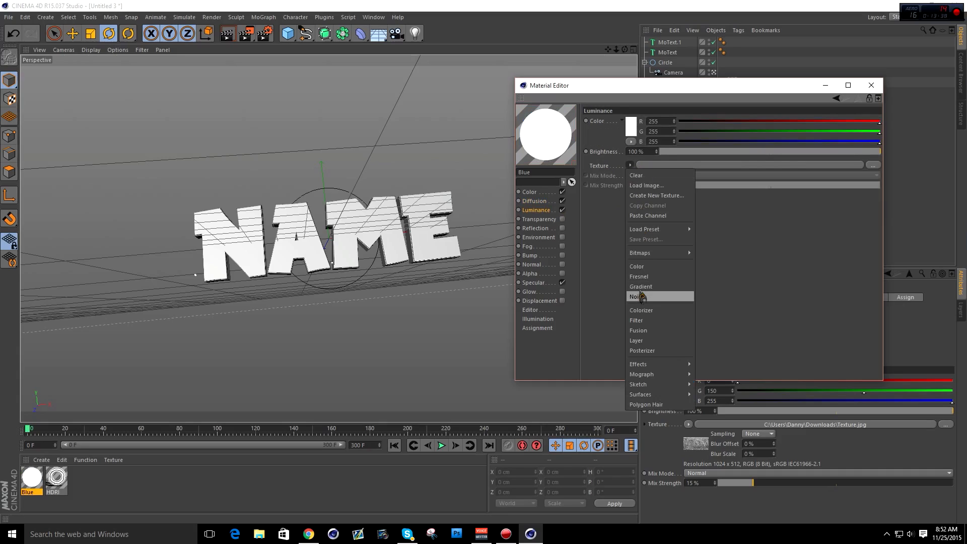
pyautogui.click(647, 215)
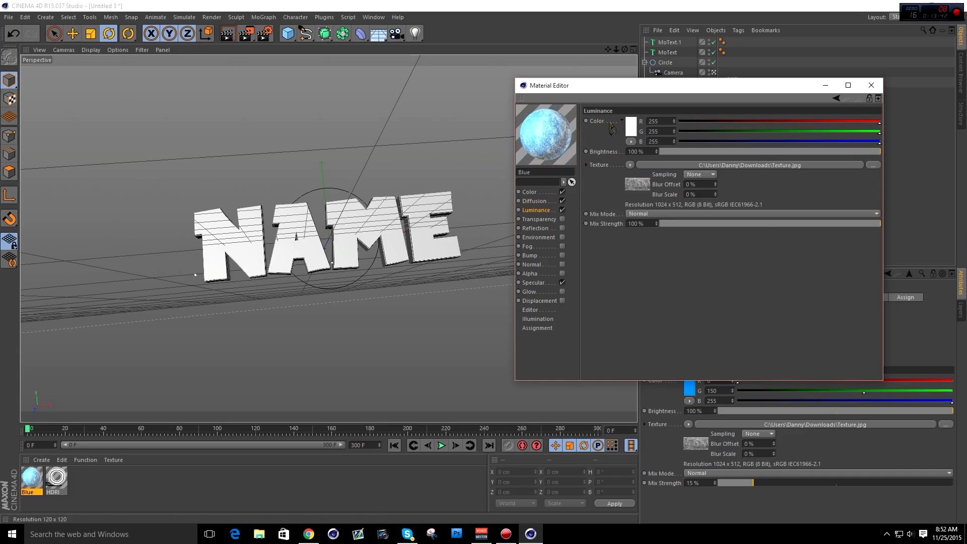
# Step: Set the Luminance channel's brightness to 0% and its texture mix strength to 5%
pyautogui.moveTo(667, 152); pyautogui.dragTo(502, 161)
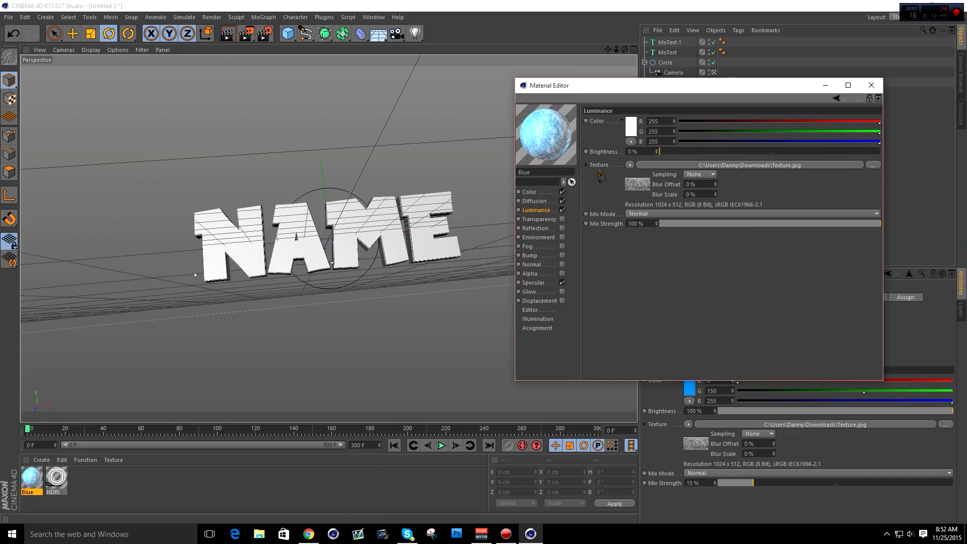
pyautogui.click(636, 223)
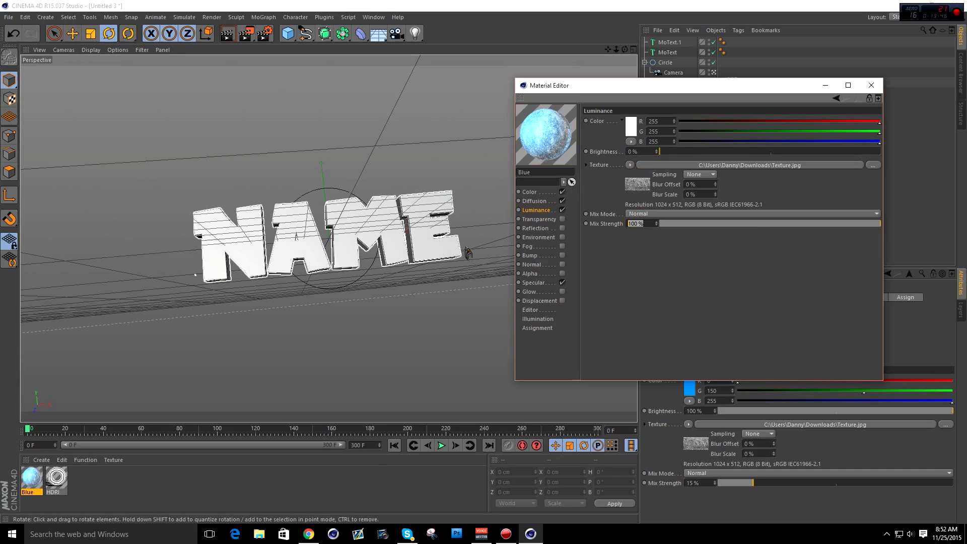
pyautogui.write('5')
pyautogui.press('Return')
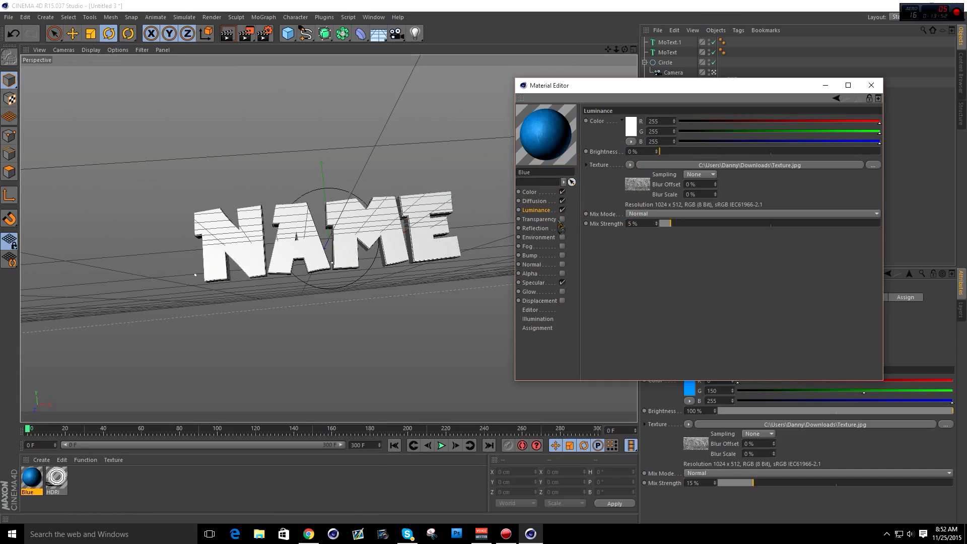
# Step: Review and compare the Blue material's Color, Diffusion and Luminance channel settings
pyautogui.click(543, 200)
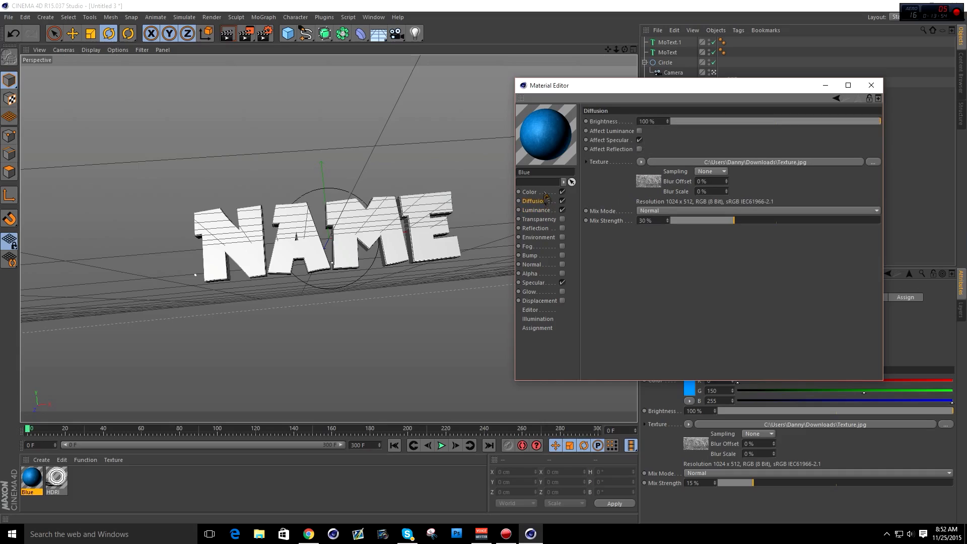
pyautogui.click(541, 193)
pyautogui.click(540, 210)
pyautogui.click(540, 199)
pyautogui.click(541, 192)
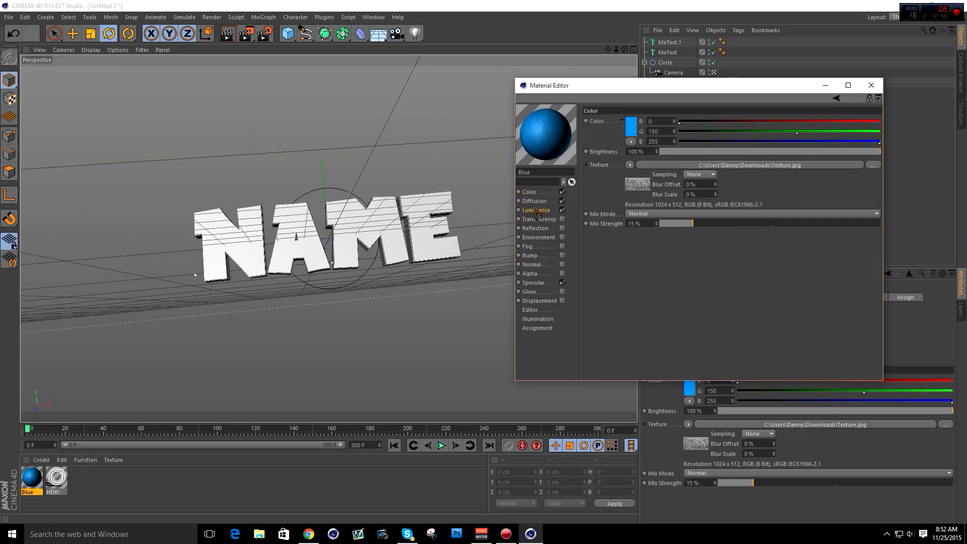
pyautogui.click(540, 210)
pyautogui.click(541, 192)
pyautogui.click(538, 210)
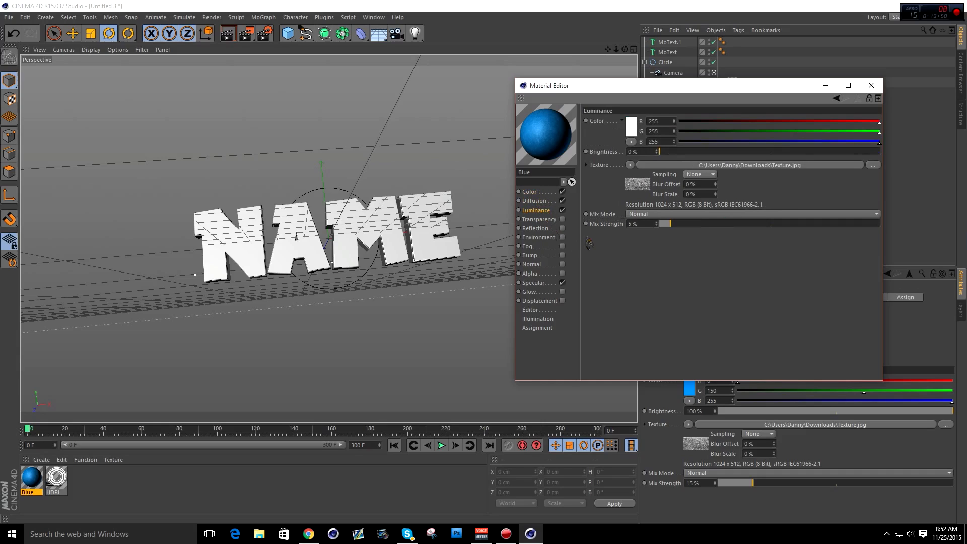
pyautogui.moveTo(674, 237); pyautogui.dragTo(667, 245)
# Step: Enable the Reflection channel and match its color to the Color channel with R 0, G 150, B 255
pyautogui.click(562, 228)
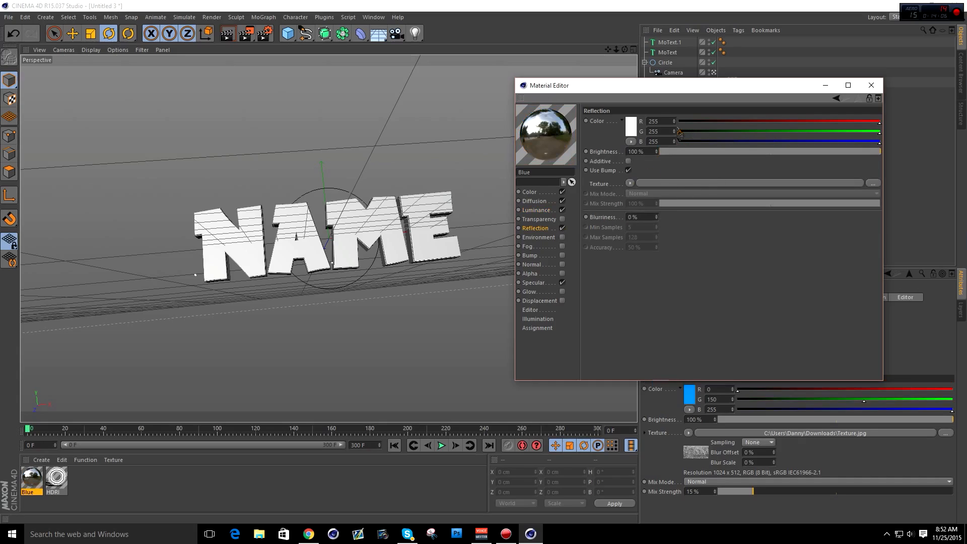
pyautogui.click(531, 193)
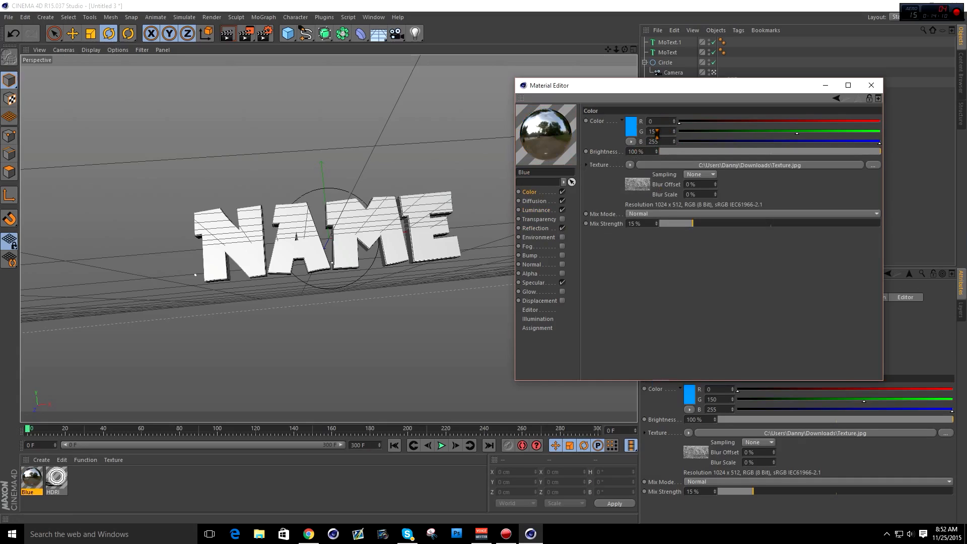
pyautogui.click(536, 228)
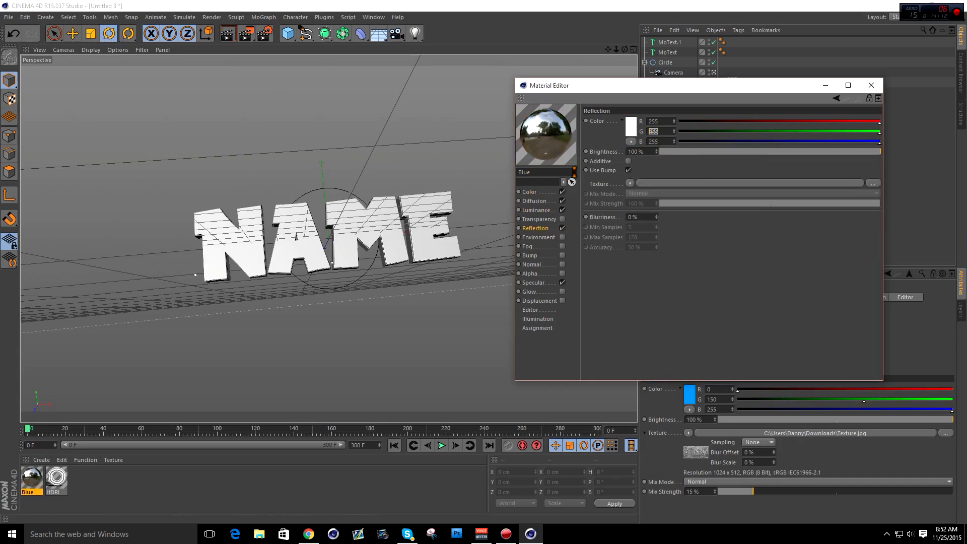
pyautogui.moveTo(669, 131); pyautogui.dragTo(523, 274)
pyautogui.write('150')
pyautogui.press('Return')
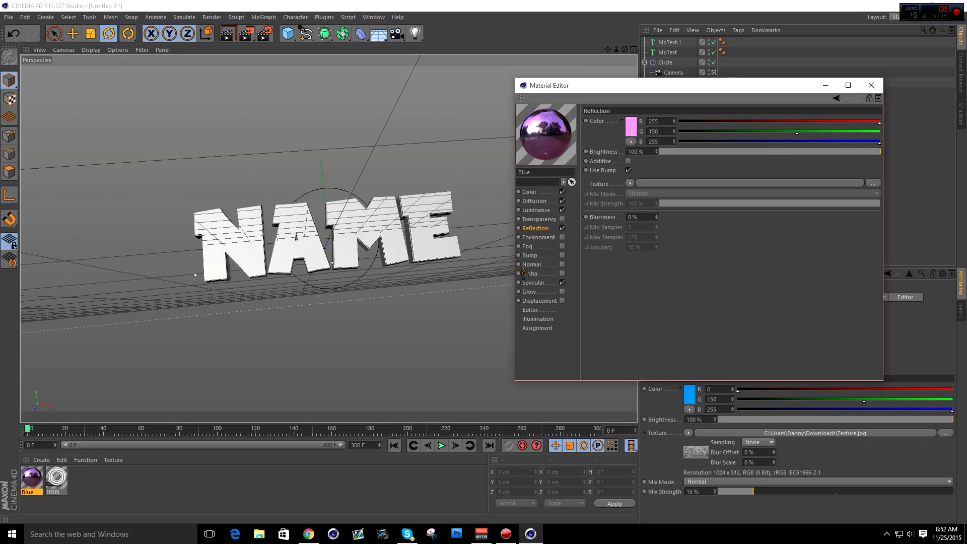
pyautogui.click(681, 122)
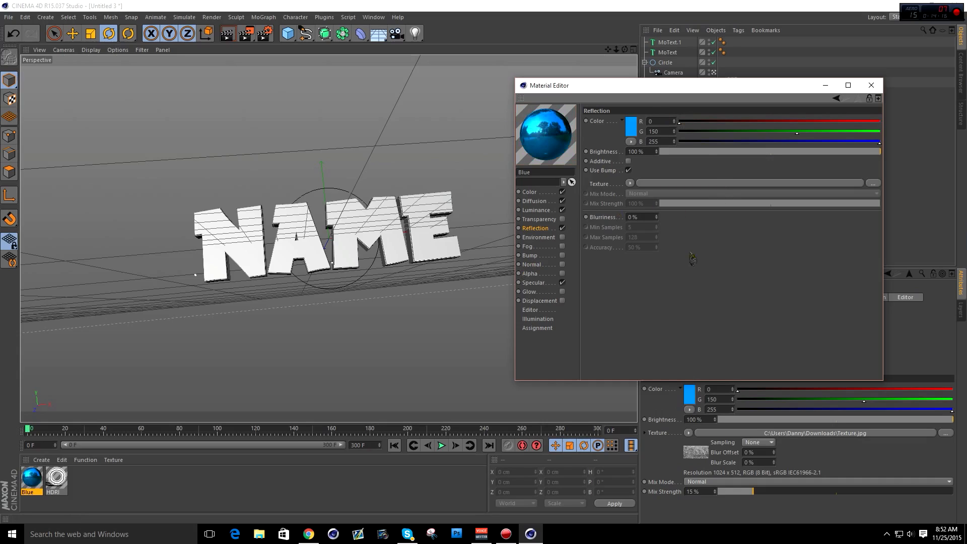
# Step: Paste the copied texture into the Blue material's Reflection channel and set its mix strength to 40%
pyautogui.click(630, 182)
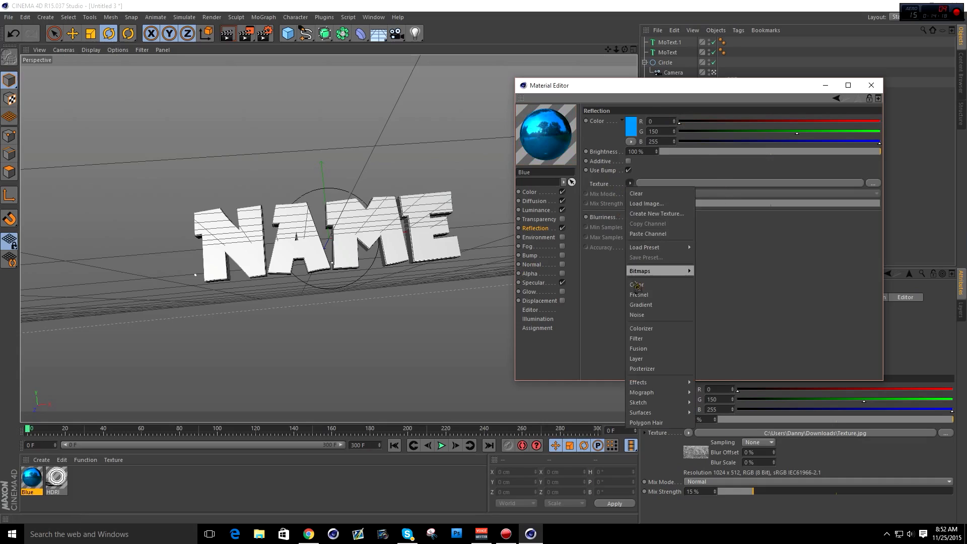
pyautogui.click(654, 244)
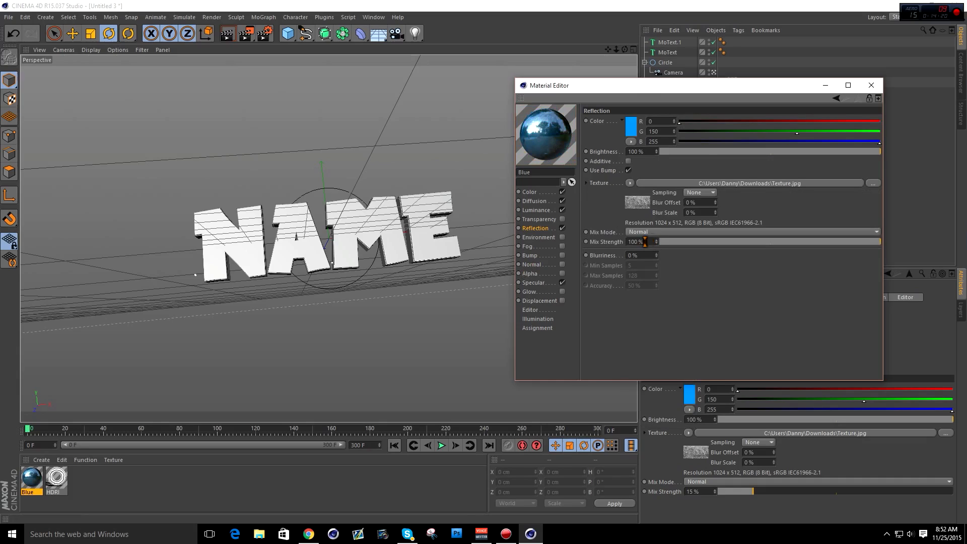
pyautogui.click(635, 242)
pyautogui.write('50')
pyautogui.press('Return')
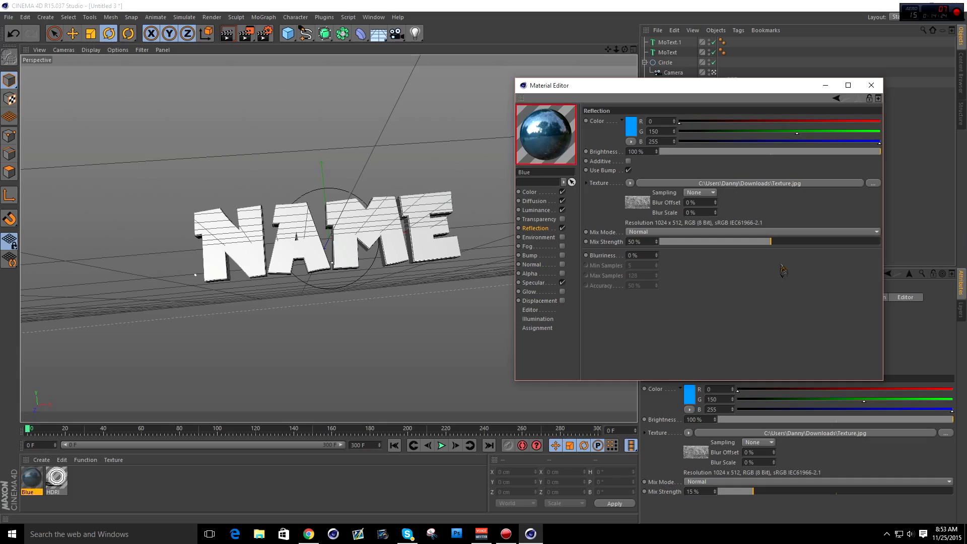
pyautogui.moveTo(641, 241); pyautogui.dragTo(599, 240)
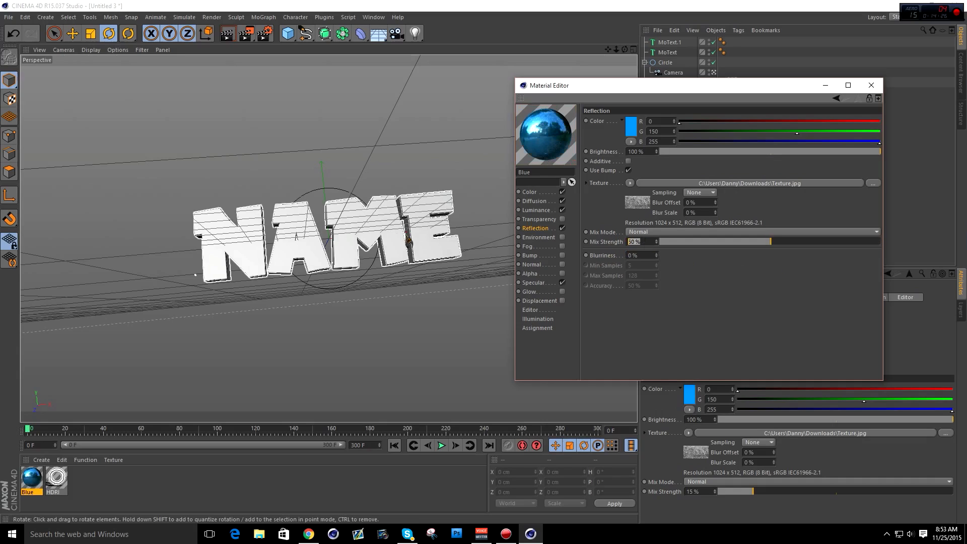
pyautogui.write('40')
pyautogui.click(698, 286)
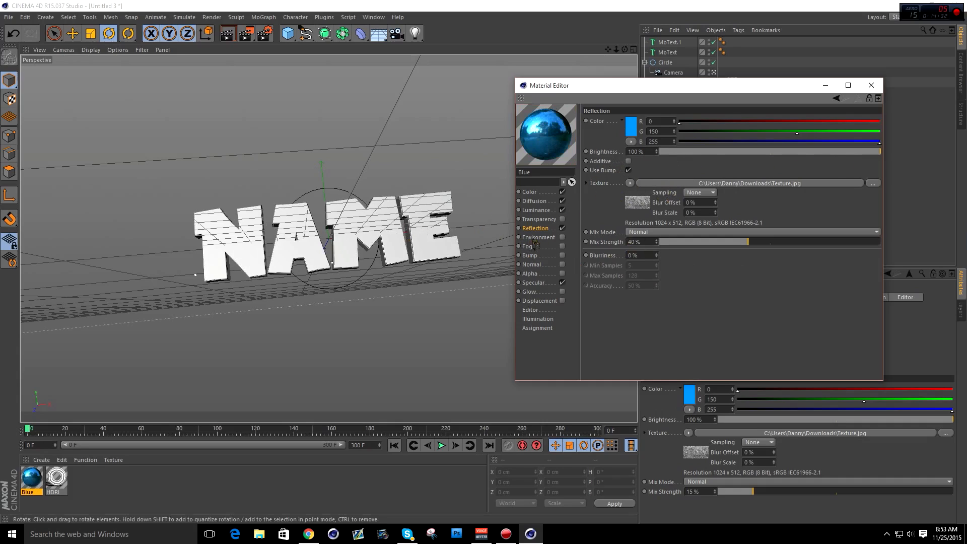
# Step: Enable the Blue material's Bump channel, paste the copied texture into it and set the strength to 8%
pyautogui.click(562, 256)
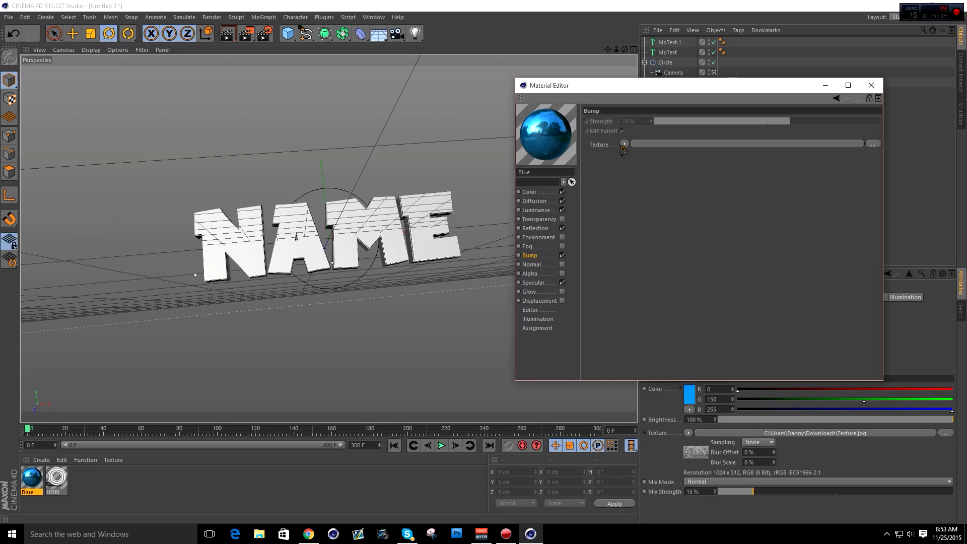
pyautogui.click(623, 145)
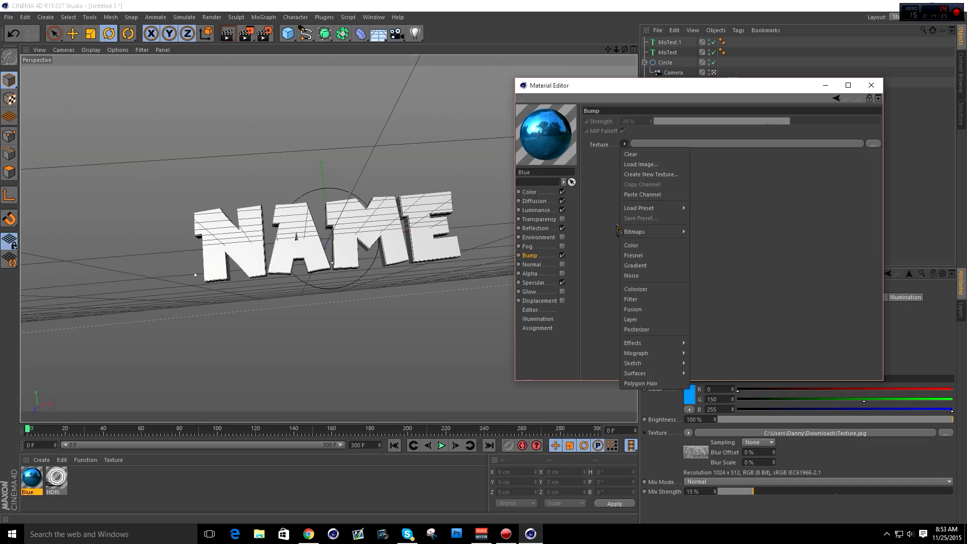
pyautogui.click(640, 195)
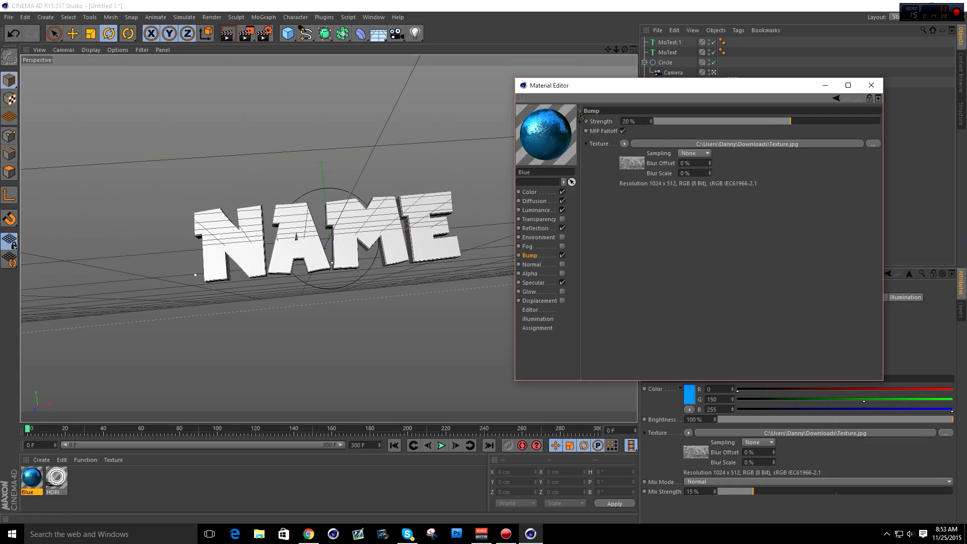
pyautogui.moveTo(578, 90); pyautogui.dragTo(310, 120)
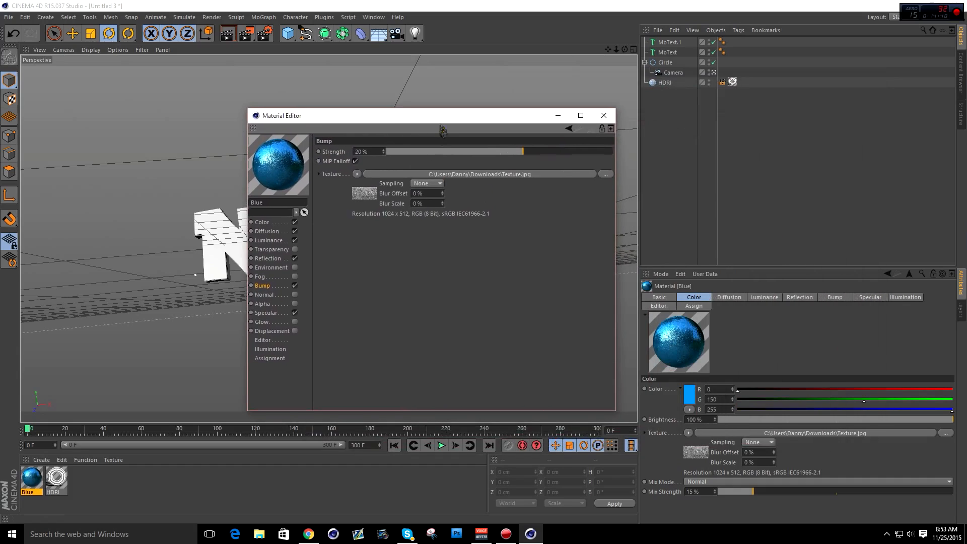
pyautogui.moveTo(442, 130); pyautogui.dragTo(554, 160)
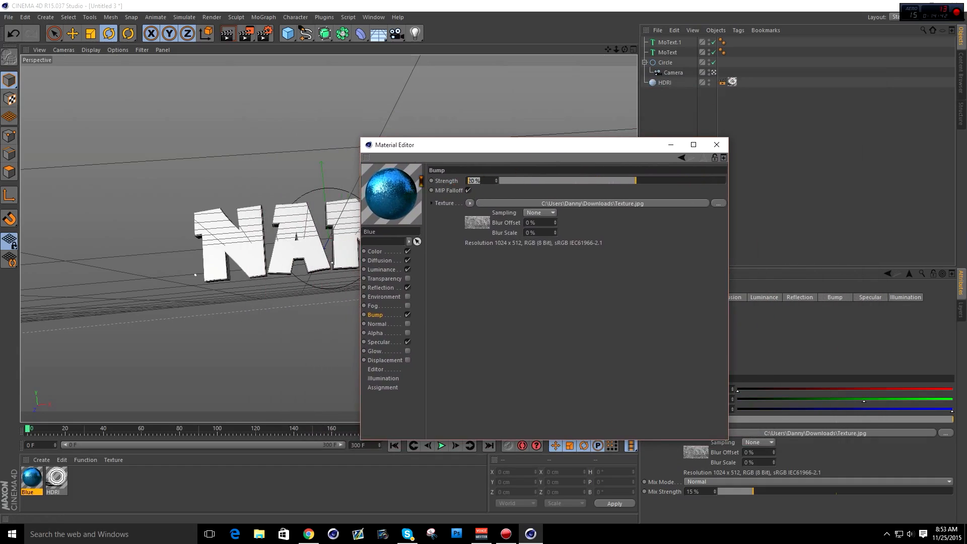
pyautogui.click(478, 180)
pyautogui.press('Return')
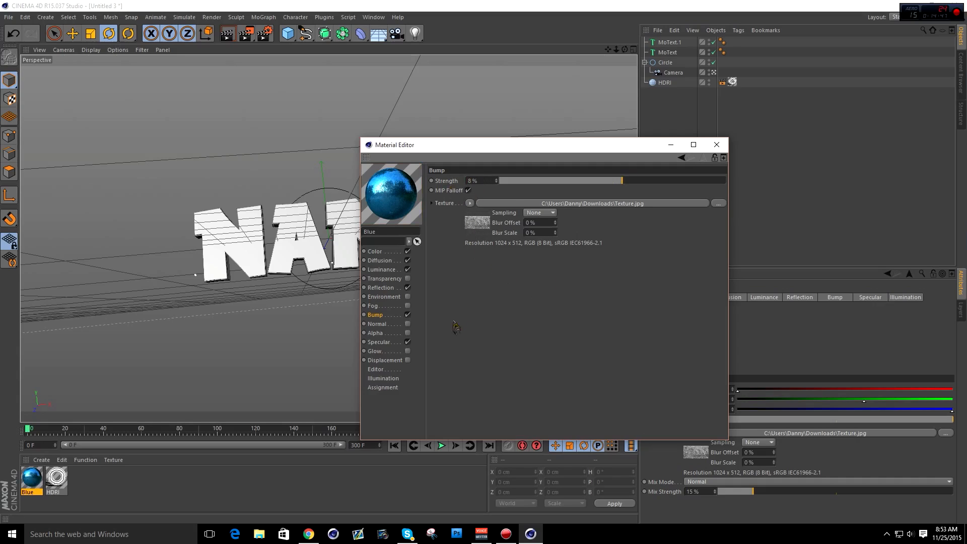
# Step: Set the Blue material's Specular mode to Metal and its specular color to R 0, G 150, B 255
pyautogui.click(378, 342)
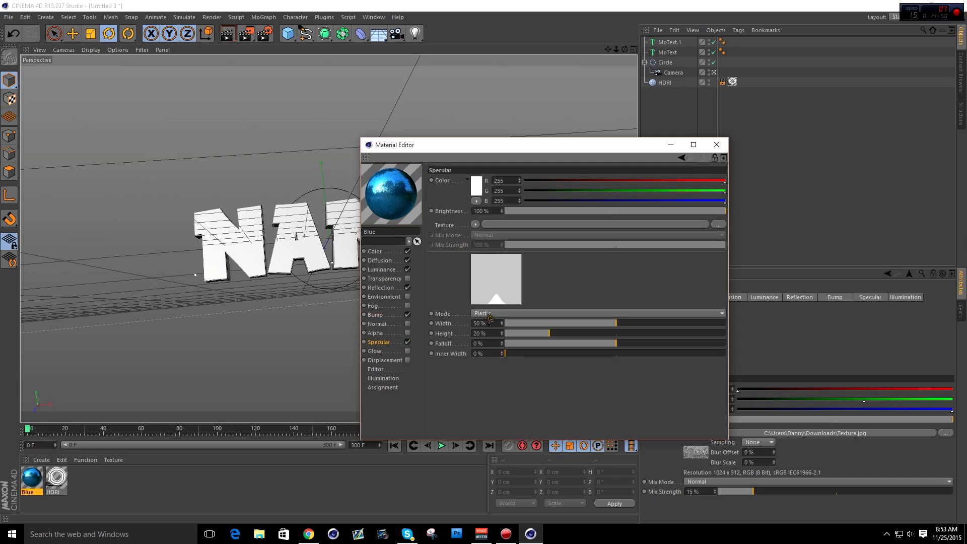
pyautogui.click(489, 315)
pyautogui.click(481, 334)
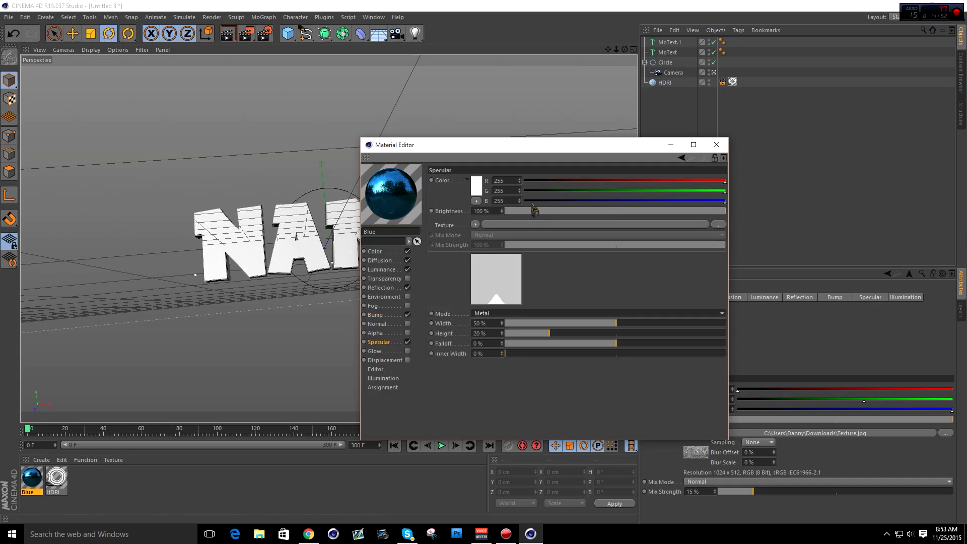
pyautogui.moveTo(611, 195); pyautogui.dragTo(459, 182)
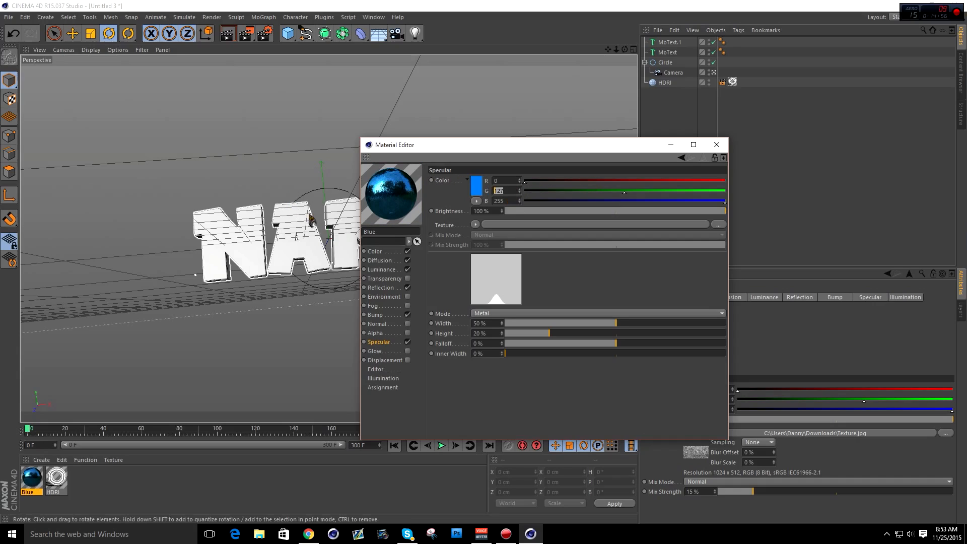
pyautogui.write('150')
pyautogui.press('Return')
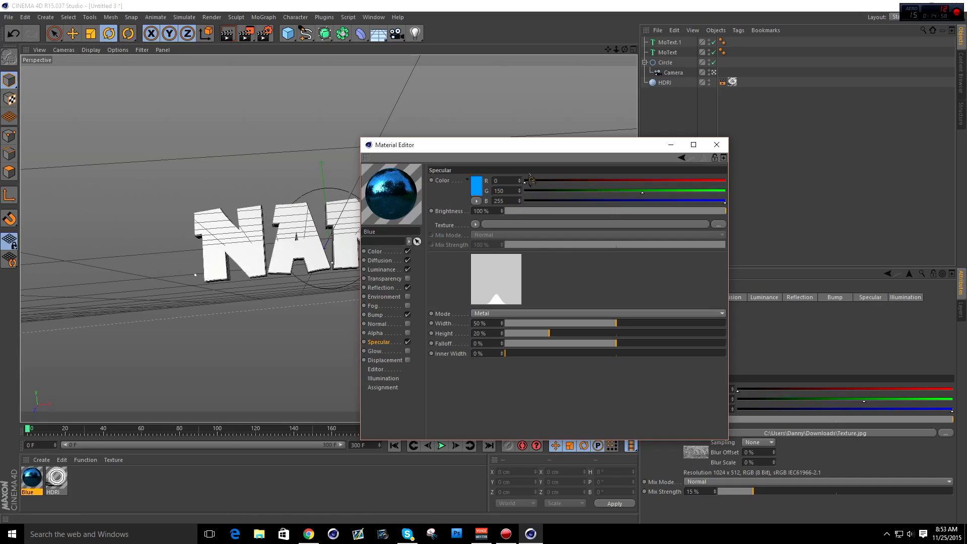
# Step: Compare the Blue material's Specular settings with its Color and Diffusion channels
pyautogui.click(380, 252)
pyautogui.click(379, 342)
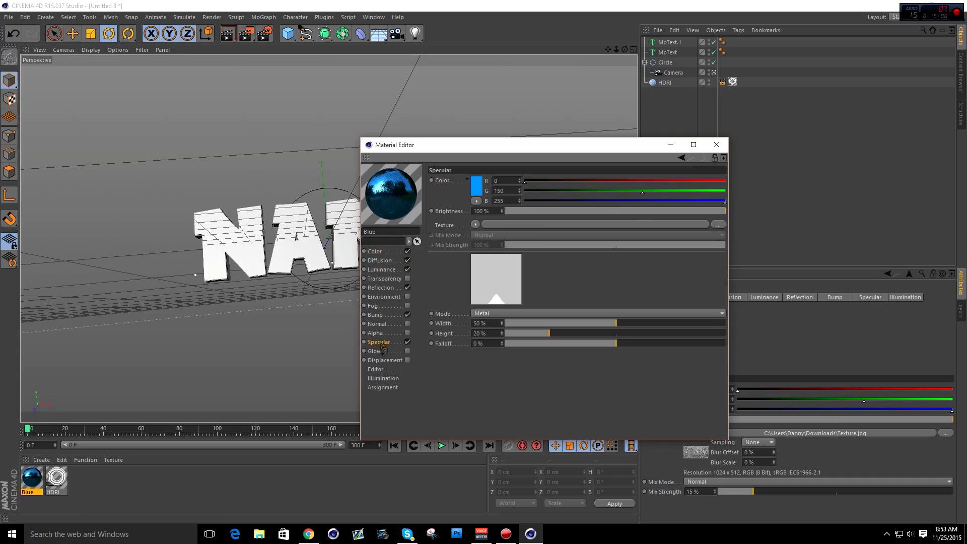
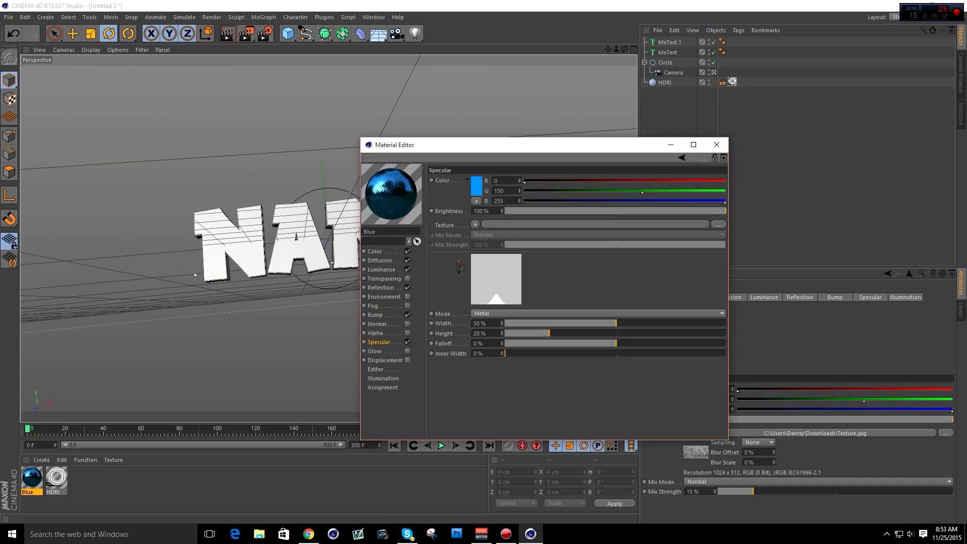
pyautogui.click(378, 261)
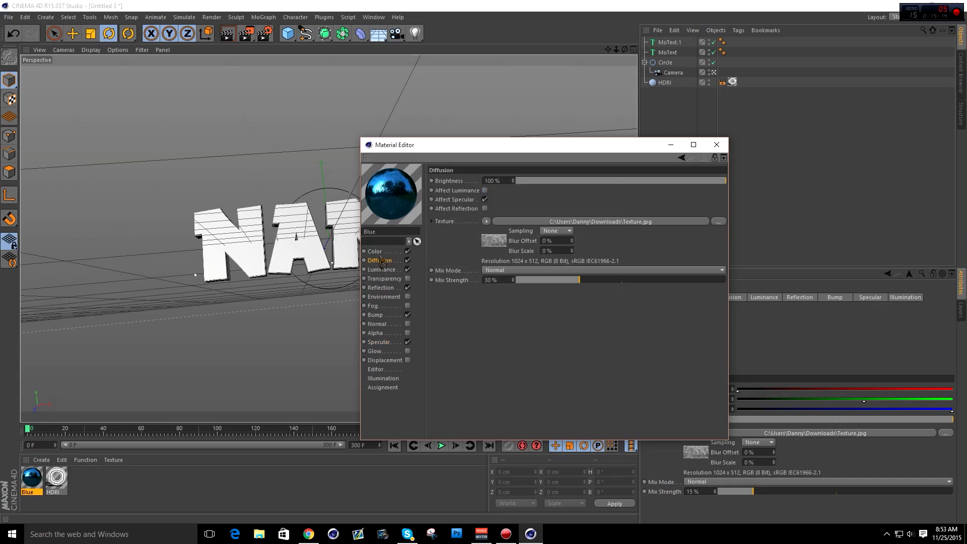
pyautogui.click(378, 251)
pyautogui.click(378, 342)
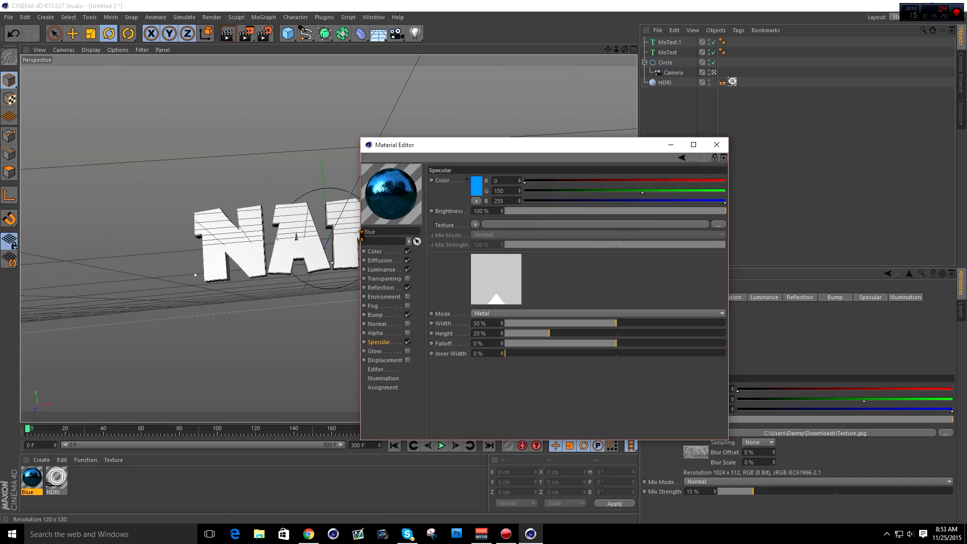
# Step: Try other material preview shapes, including Double Torus (Soft Shadow), settle on Sphere (GI) and close the material editor
pyautogui.rightClick(398, 193)
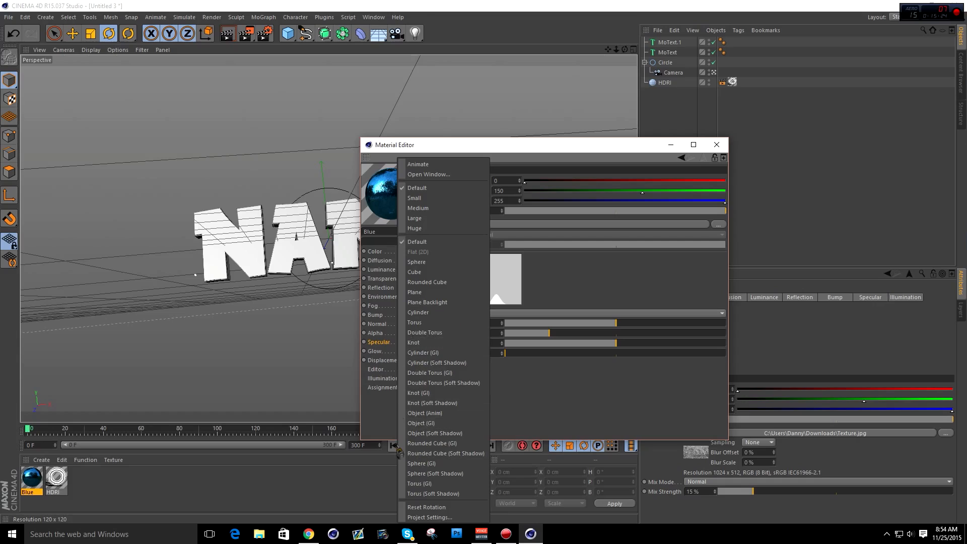
pyautogui.click(423, 342)
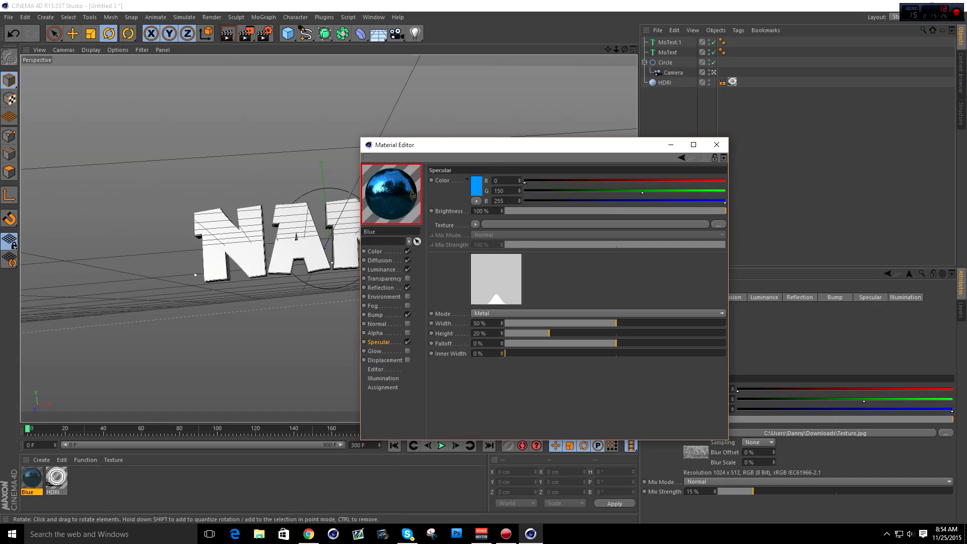
pyautogui.rightClick(416, 207)
pyautogui.click(454, 383)
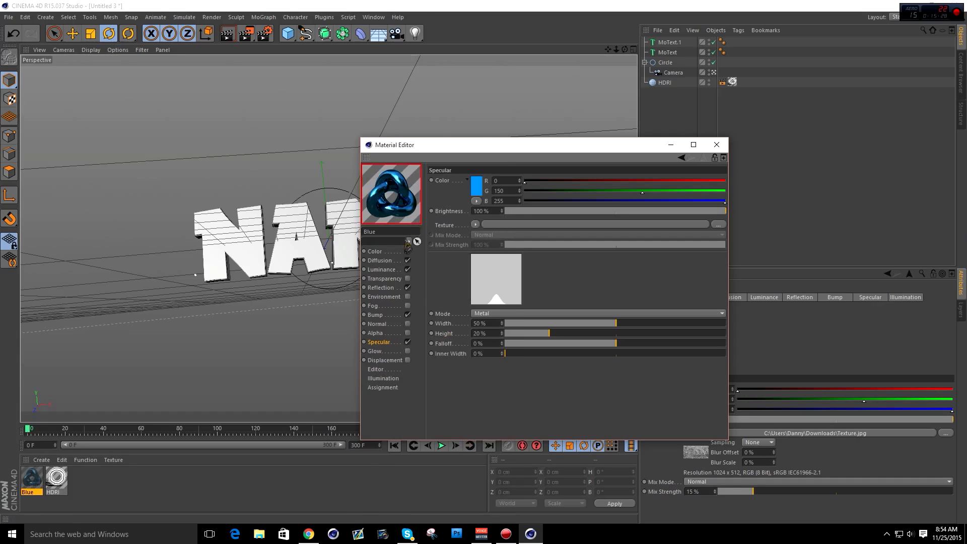
pyautogui.rightClick(400, 217)
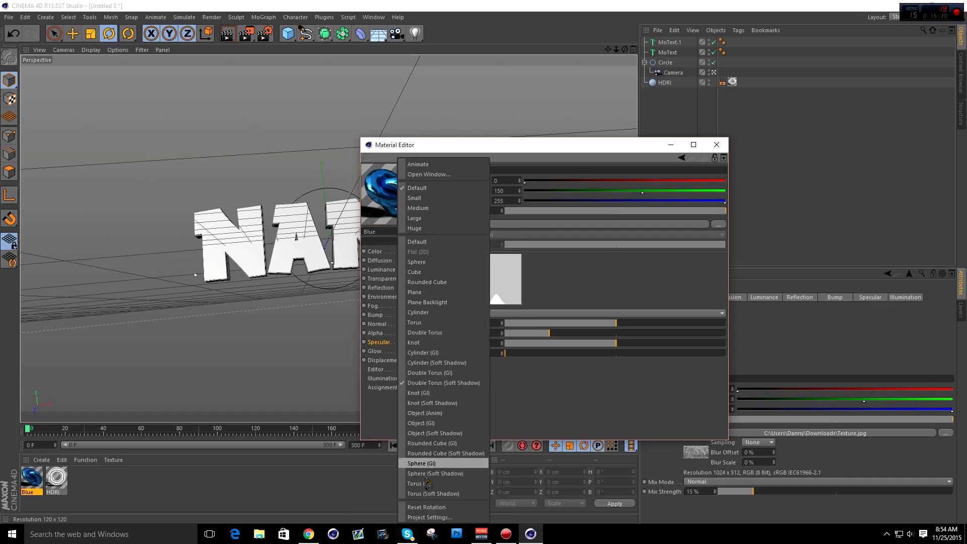
pyautogui.click(427, 464)
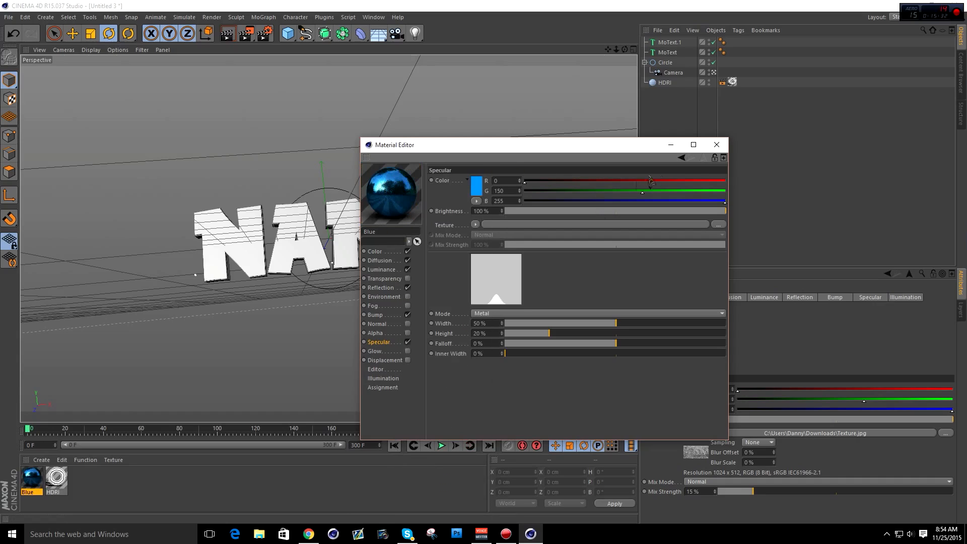
pyautogui.click(716, 145)
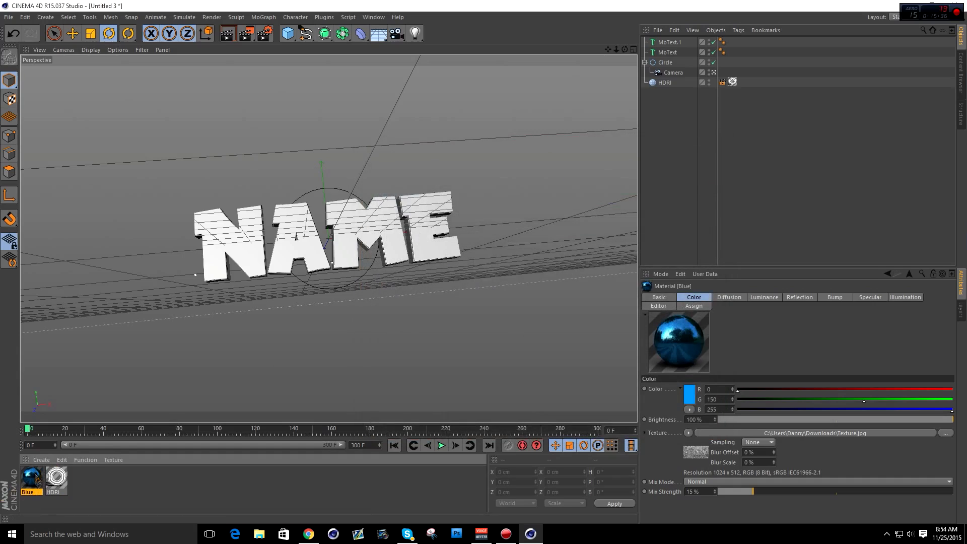
# Step: Duplicate the Blue material and rename the copy Silver
pyautogui.hotkey('ctrl', 'v')
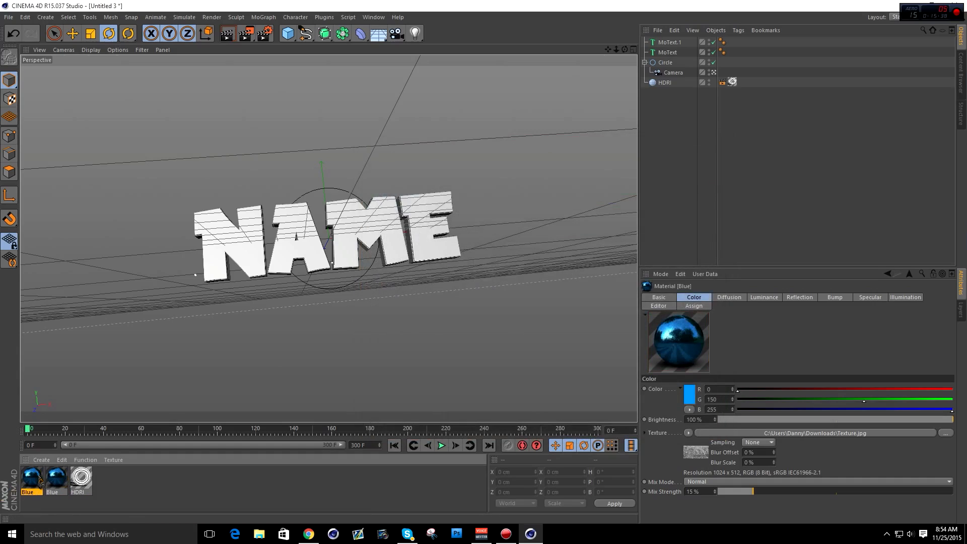
pyautogui.doubleClick(32, 479)
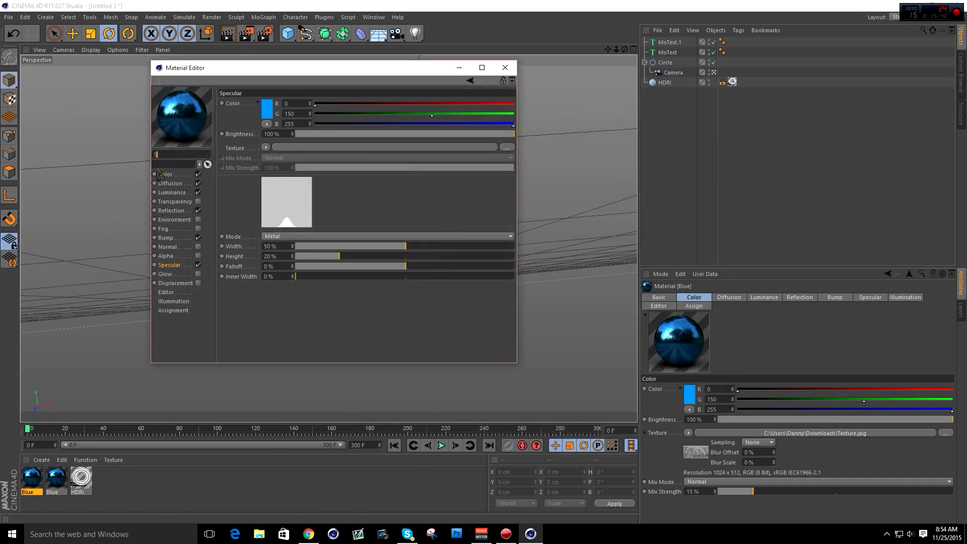
pyautogui.click(281, 318)
# Step: Set the Silver material's Color channel to R 255, G 255, B 255 and make its Reflection color white
pyautogui.click(165, 174)
pyautogui.moveTo(476, 114); pyautogui.dragTo(521, 103)
pyautogui.click(168, 183)
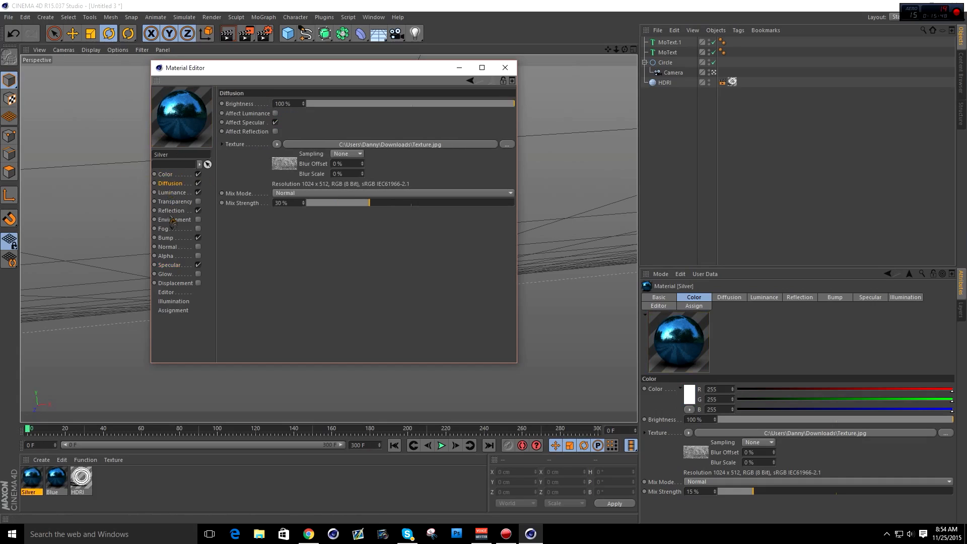
pyautogui.click(171, 210)
pyautogui.moveTo(504, 114); pyautogui.dragTo(539, 114)
# Step: Go through the Silver material's Specular channel and set its Bump strength to 6%
pyautogui.click(169, 265)
pyautogui.click(165, 238)
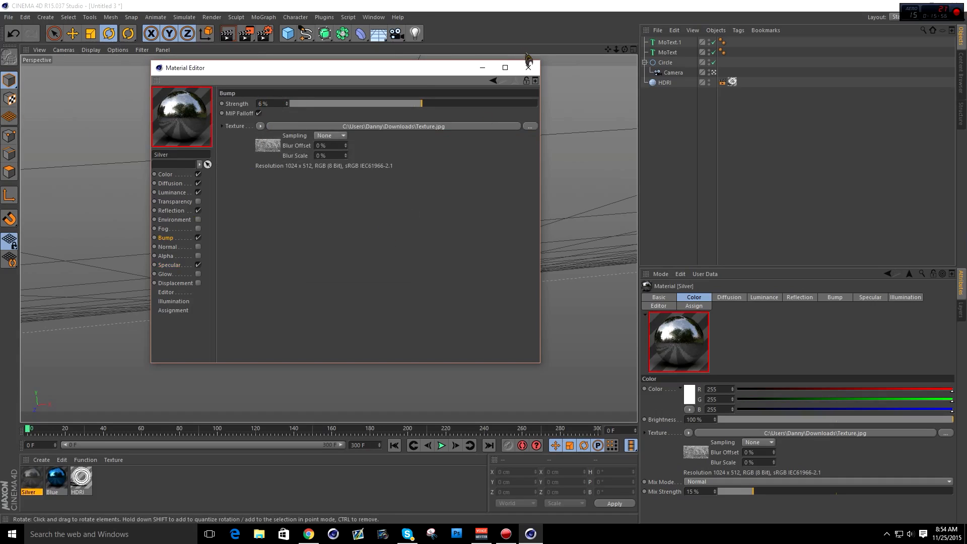
pyautogui.click(528, 67)
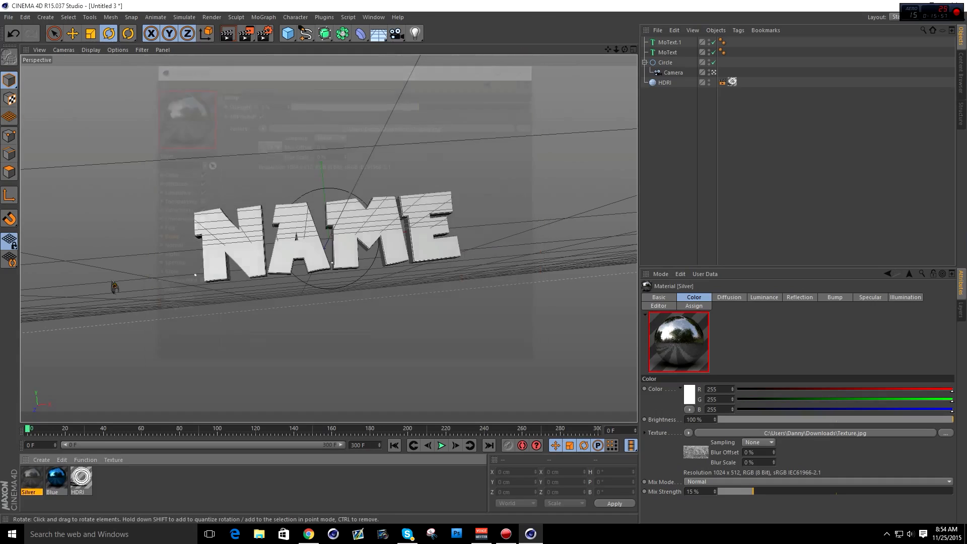
# Step: Apply the Blue material to MoText and the Silver material to MoText.1, and render the view
pyautogui.click(229, 484)
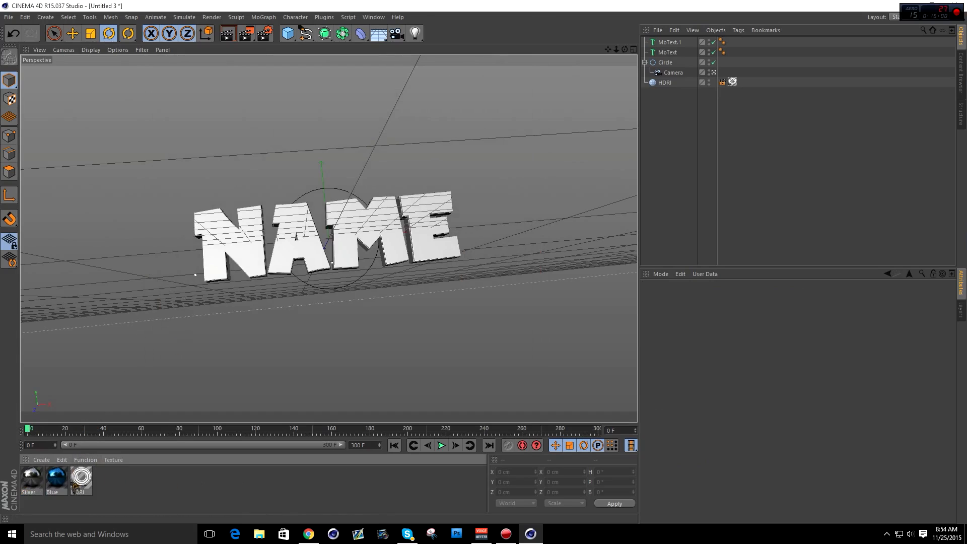
pyautogui.moveTo(655, 68); pyautogui.dragTo(668, 53)
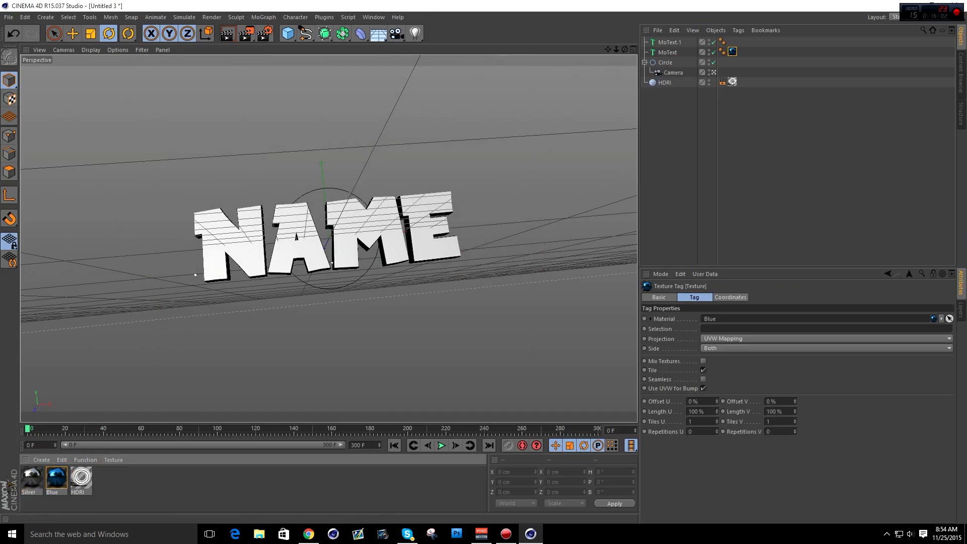
pyautogui.moveTo(32, 482); pyautogui.dragTo(697, 45)
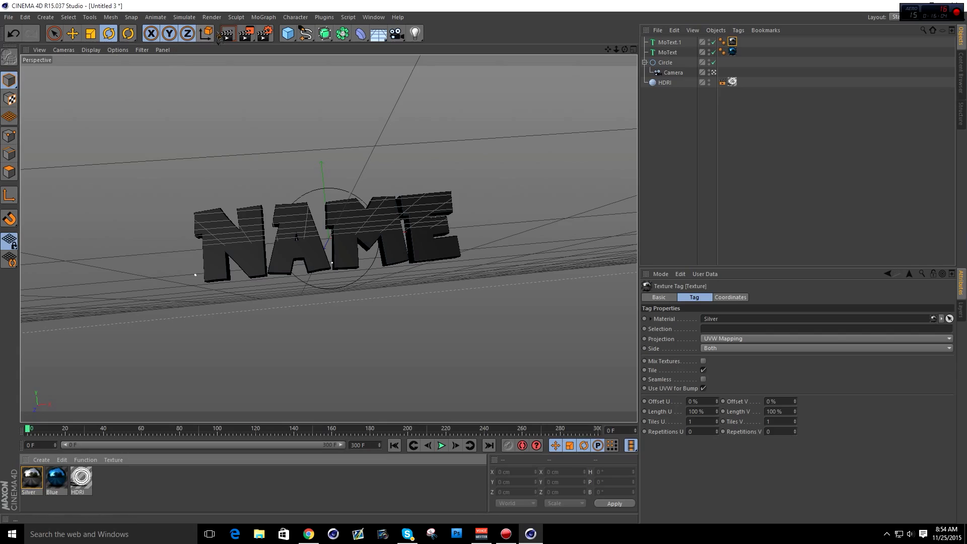
pyautogui.hotkey('ctrl', 'r')
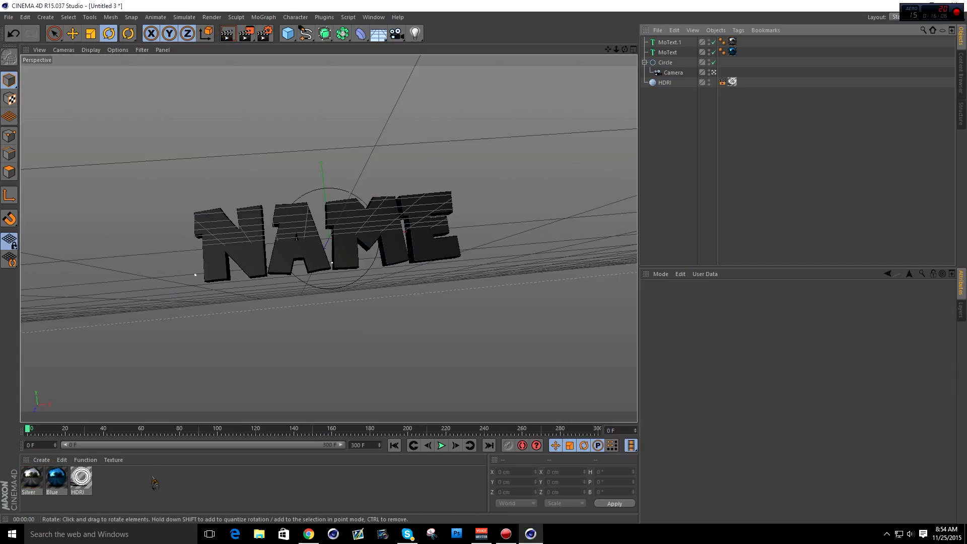
# Step: Open the Silver and Blue materials and review the Blue material's Diffusion, Reflection and Luminance channel settings
pyautogui.click(56, 478)
pyautogui.doubleClick(24, 480)
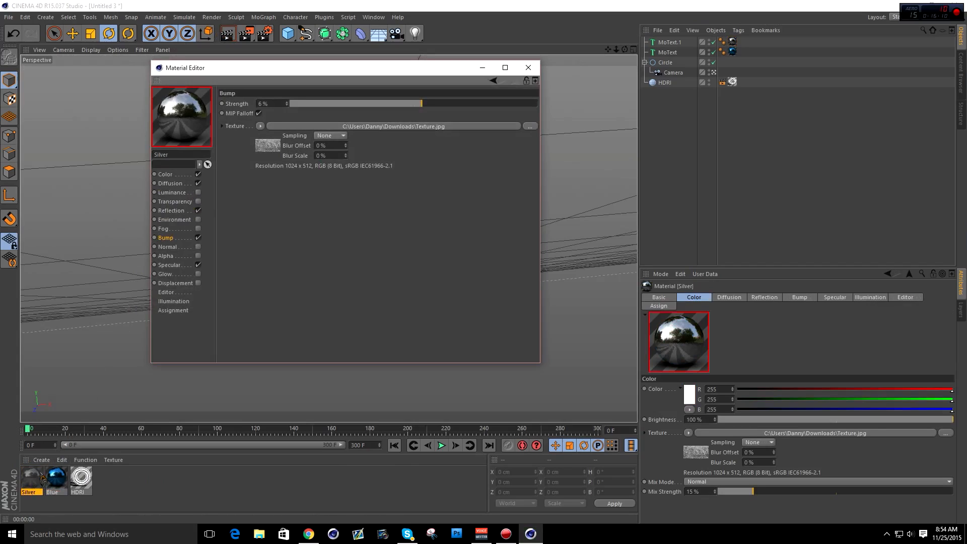
pyautogui.click(56, 478)
pyautogui.click(197, 192)
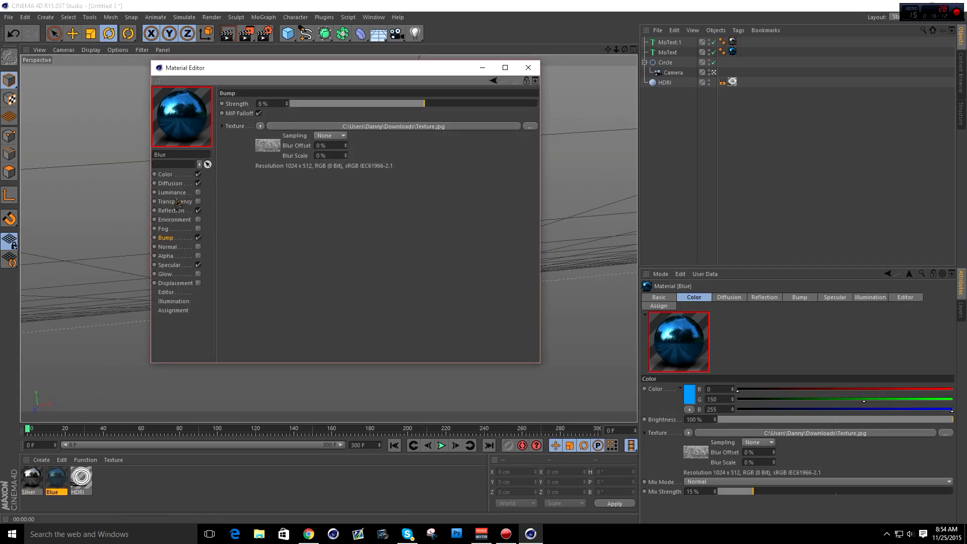
pyautogui.click(172, 192)
pyautogui.click(175, 202)
pyautogui.click(176, 184)
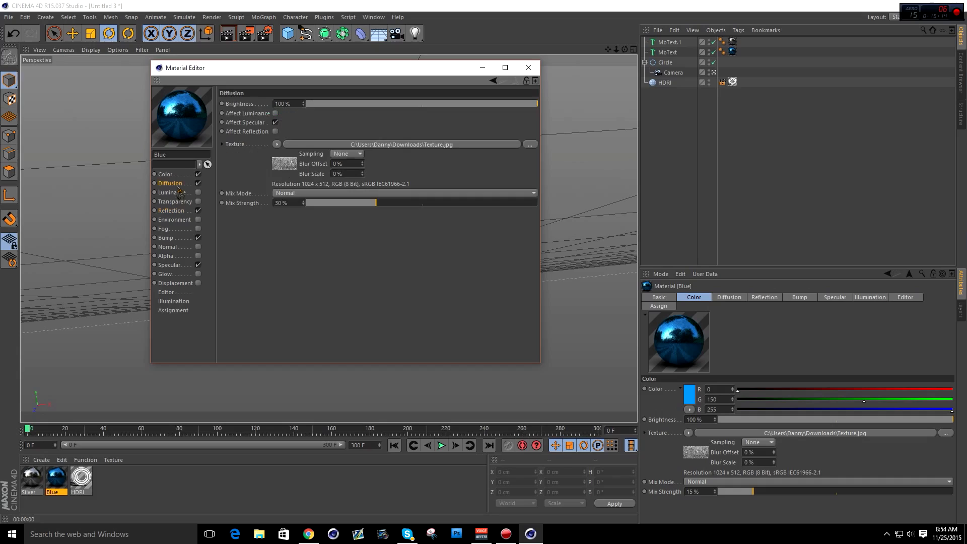
pyautogui.click(173, 193)
pyautogui.click(176, 201)
pyautogui.click(172, 211)
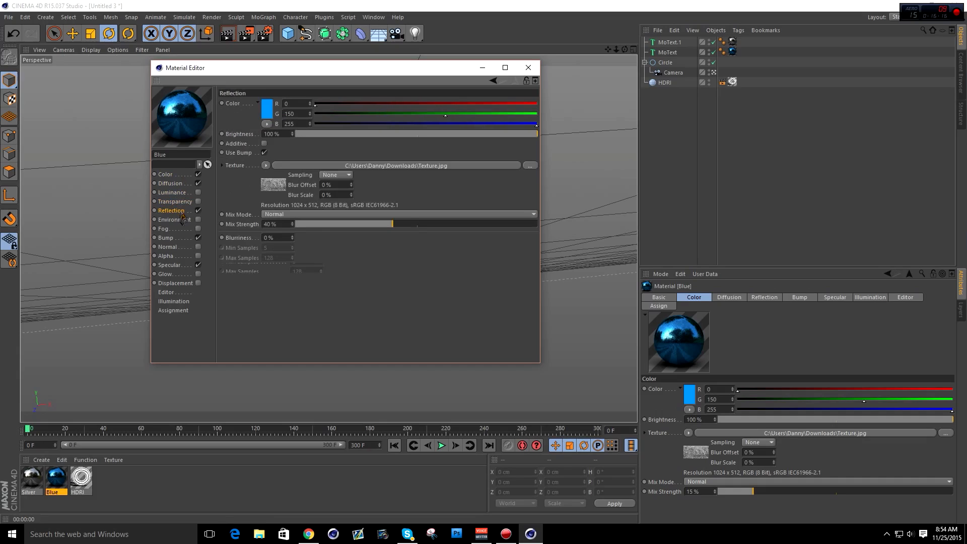
pyautogui.click(173, 192)
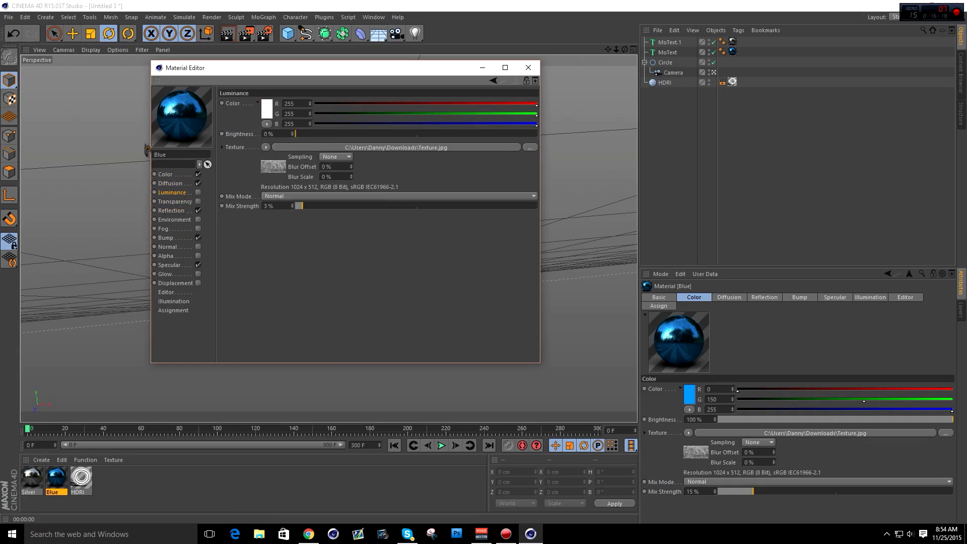
# Step: Toggle the Blue material's Luminance channel on and back off, close the material editor and render the view
pyautogui.moveTo(315, 80); pyautogui.dragTo(482, 143)
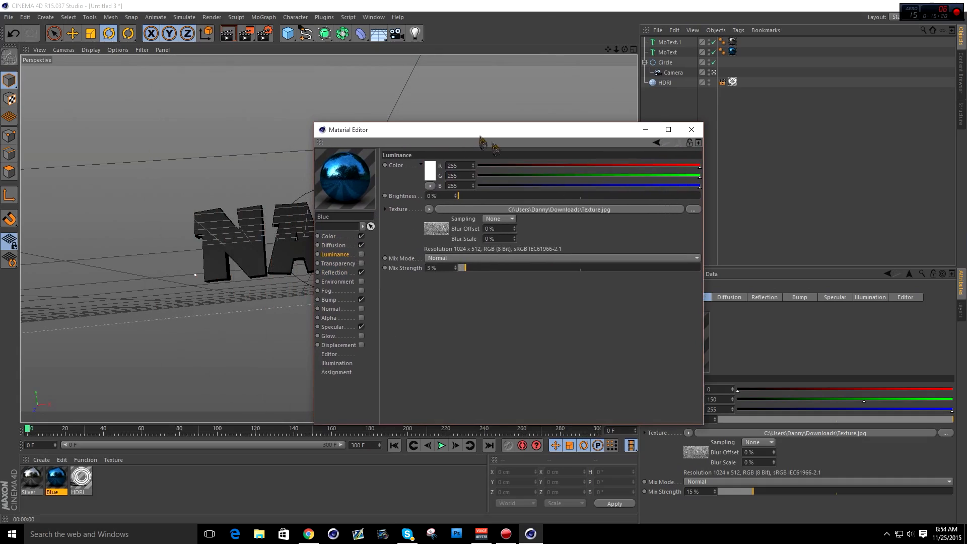
pyautogui.click(365, 256)
pyautogui.click(365, 256)
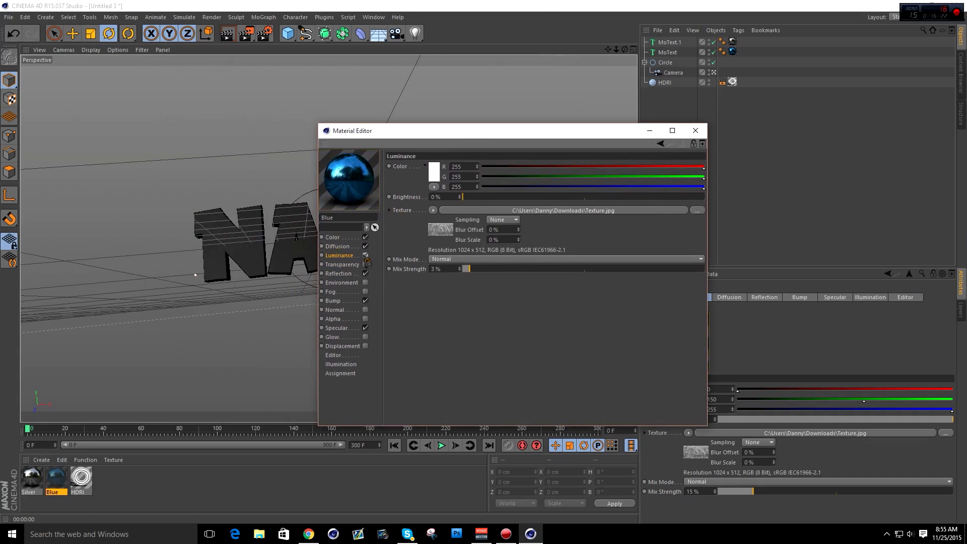
pyautogui.moveTo(420, 130); pyautogui.dragTo(268, 215)
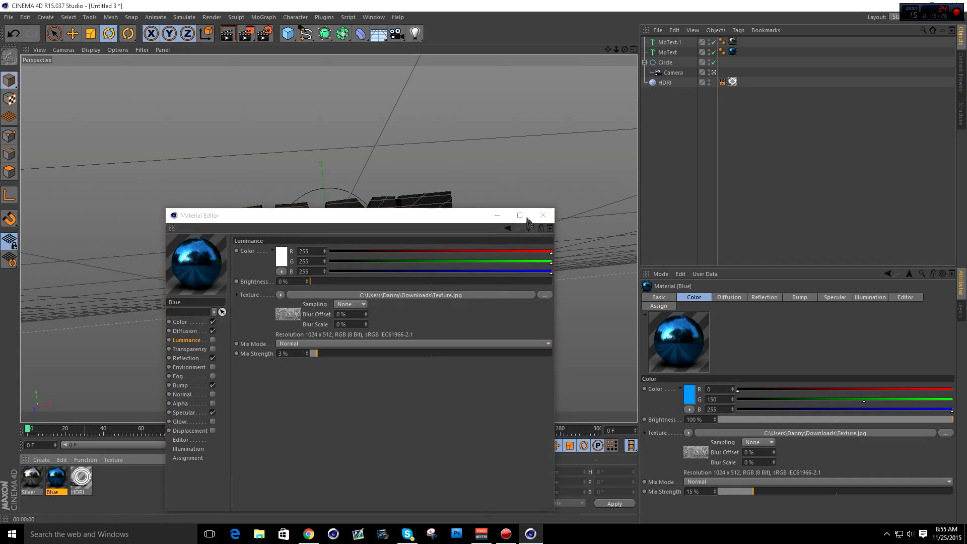
pyautogui.click(543, 215)
pyautogui.click(229, 34)
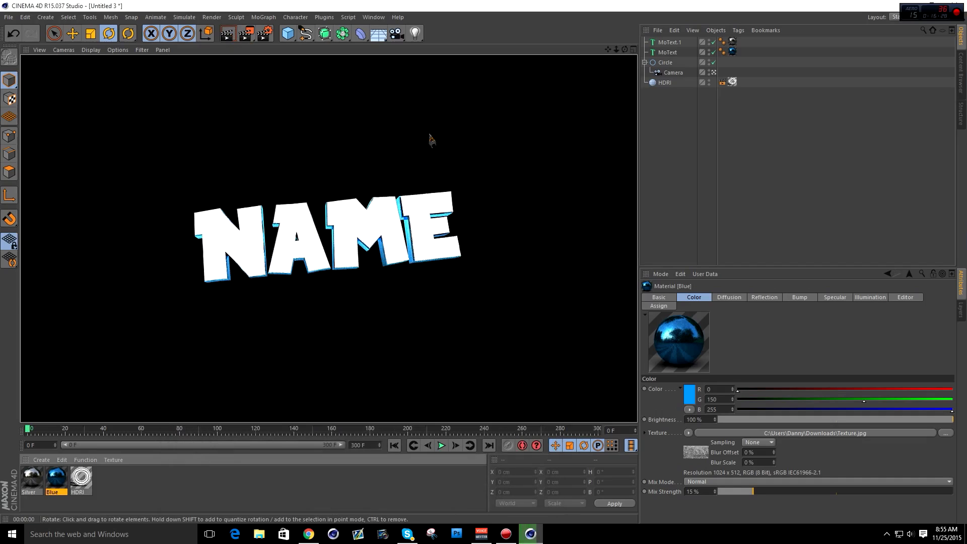
# Step: Rotate the Circle to about H 8.3°, P -11.7°, B 2.5° and render the view
pyautogui.click(657, 65)
pyautogui.moveTo(333, 203); pyautogui.dragTo(317, 154)
pyautogui.hotkey('ctrl', 'r')
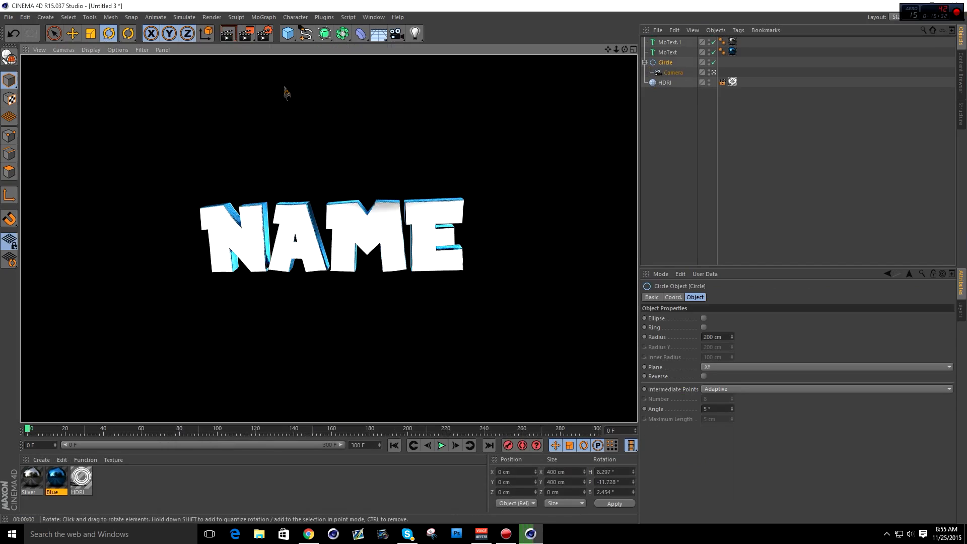
pyautogui.click(685, 150)
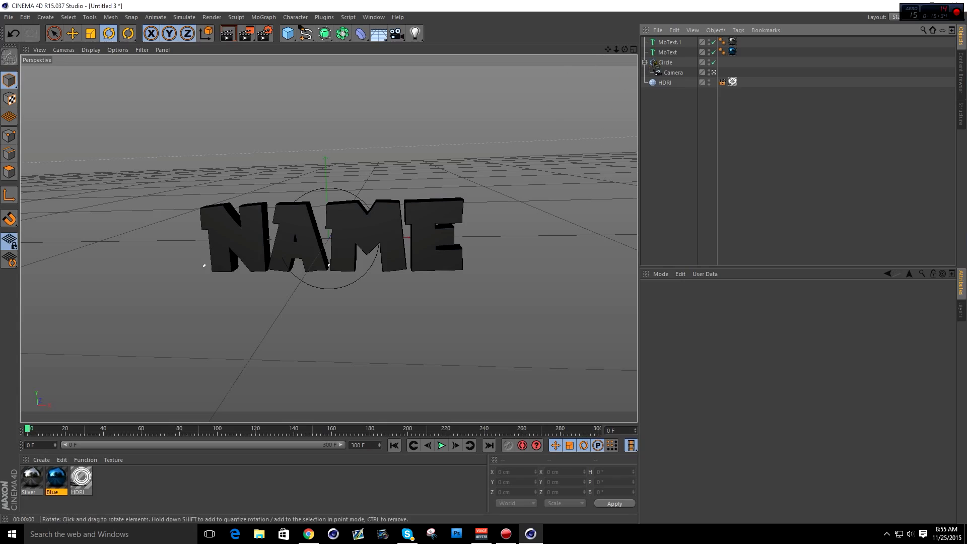
# Step: Rotate the Circle to about H -2.5°, P 25.4°, B 3.6° and render the view
pyautogui.click(660, 63)
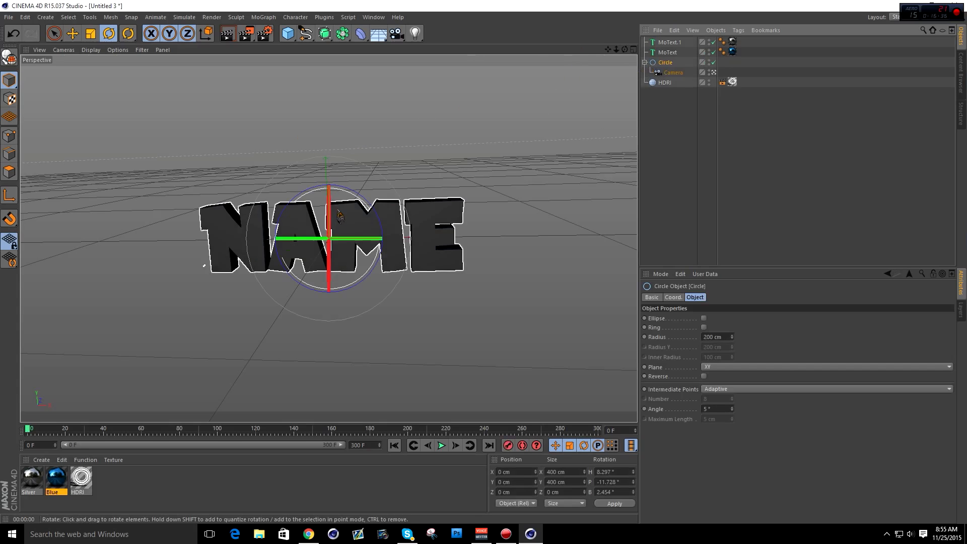
pyautogui.moveTo(330, 217); pyautogui.dragTo(251, 81)
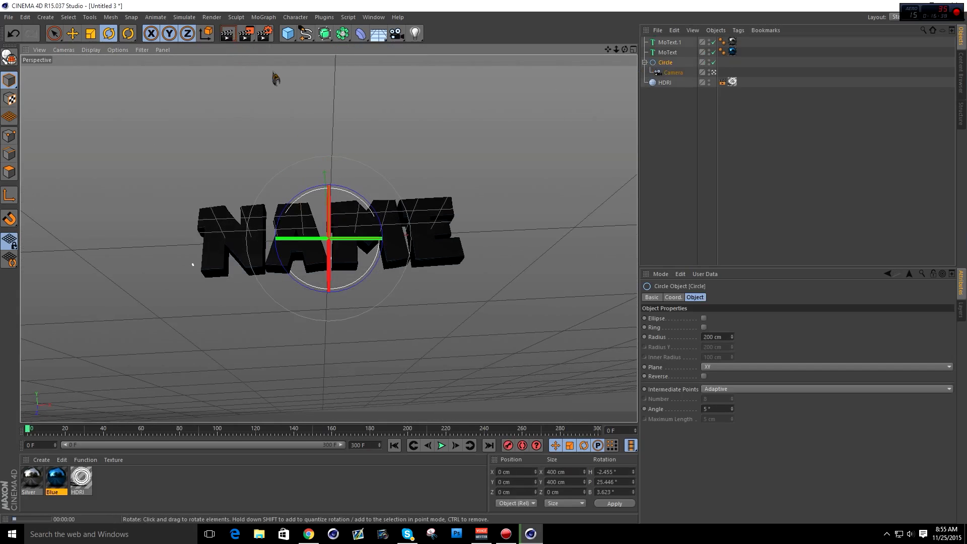
pyautogui.hotkey('ctrl', 'r')
# Step: Rotate the Circle to about H -2.9°, P 9.7°, B 0.7° and render the view
pyautogui.click(660, 63)
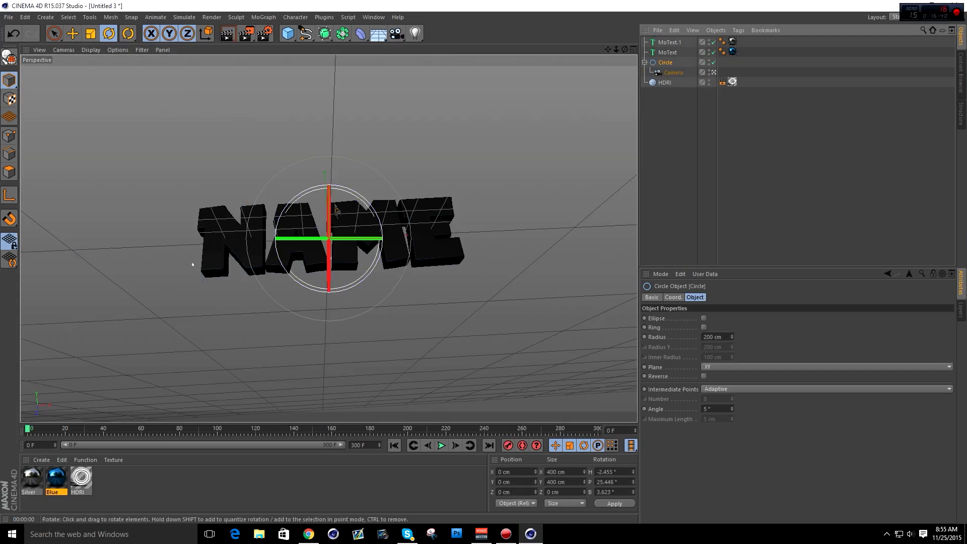
pyautogui.moveTo(322, 217); pyautogui.dragTo(290, 80)
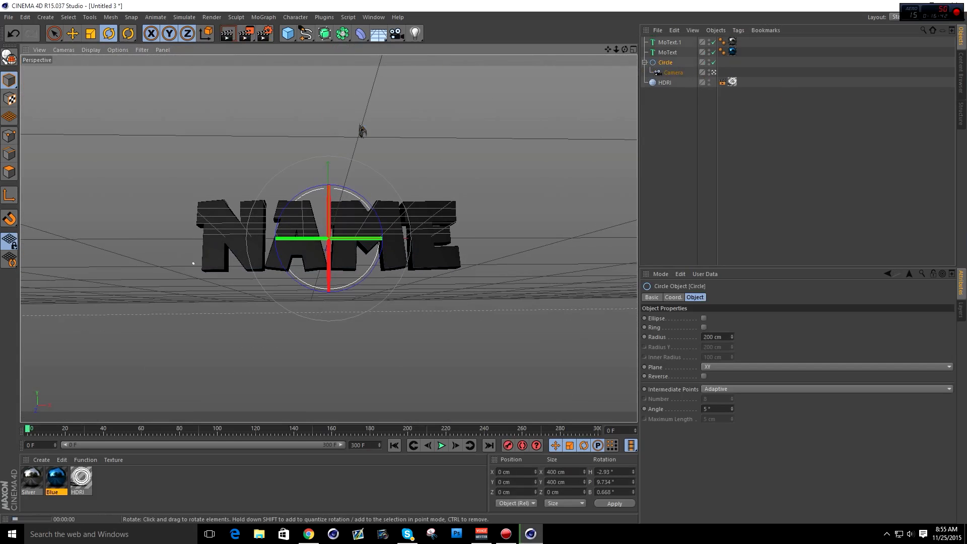
pyautogui.click(227, 33)
pyautogui.click(764, 62)
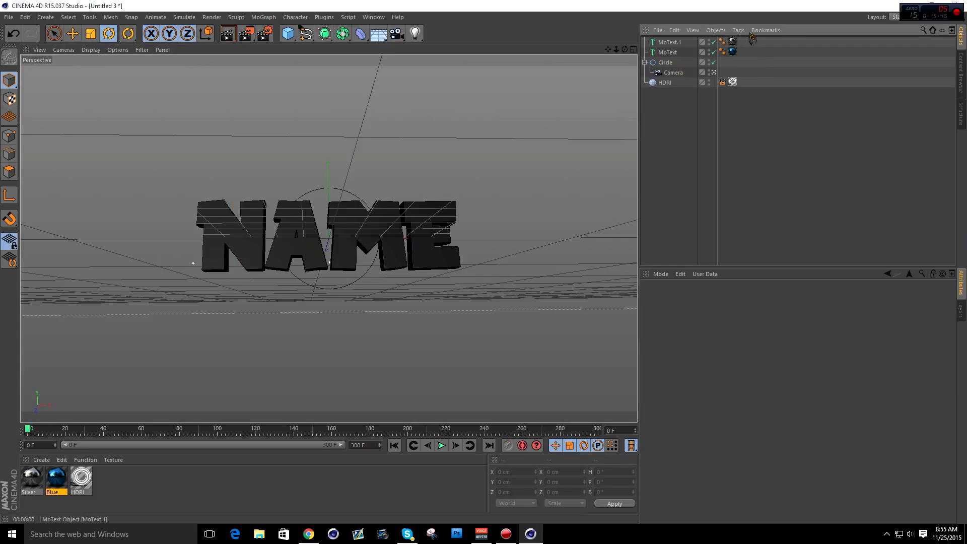
# Step: Set the texture tags of MoText and MoText.1 together to Cubic projection and enable Seamless
pyautogui.moveTo(774, 50); pyautogui.dragTo(729, 33)
pyautogui.click(732, 49)
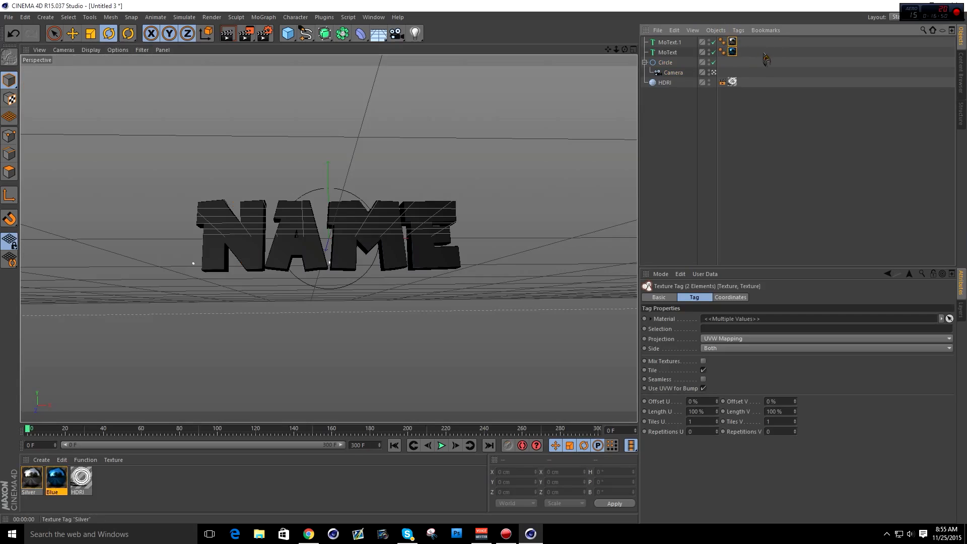
pyautogui.click(765, 56)
pyautogui.click(732, 51)
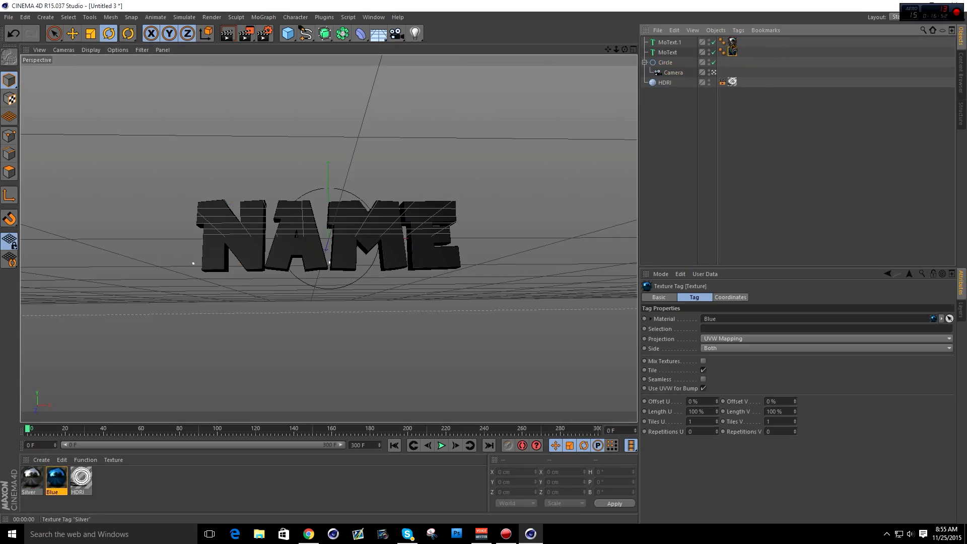
pyautogui.keyDown('shift'); pyautogui.click(732, 42); pyautogui.keyUp('shift')
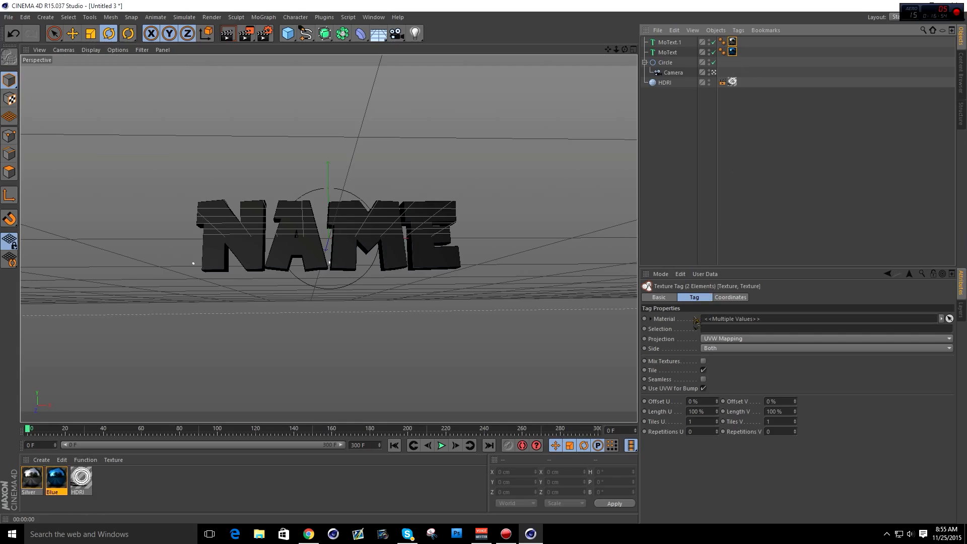
pyautogui.click(713, 339)
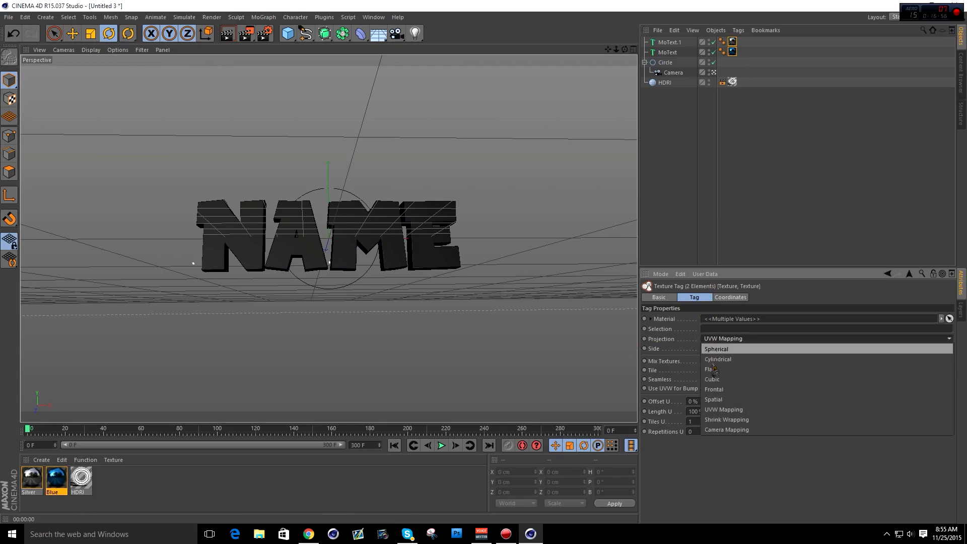
pyautogui.click(715, 380)
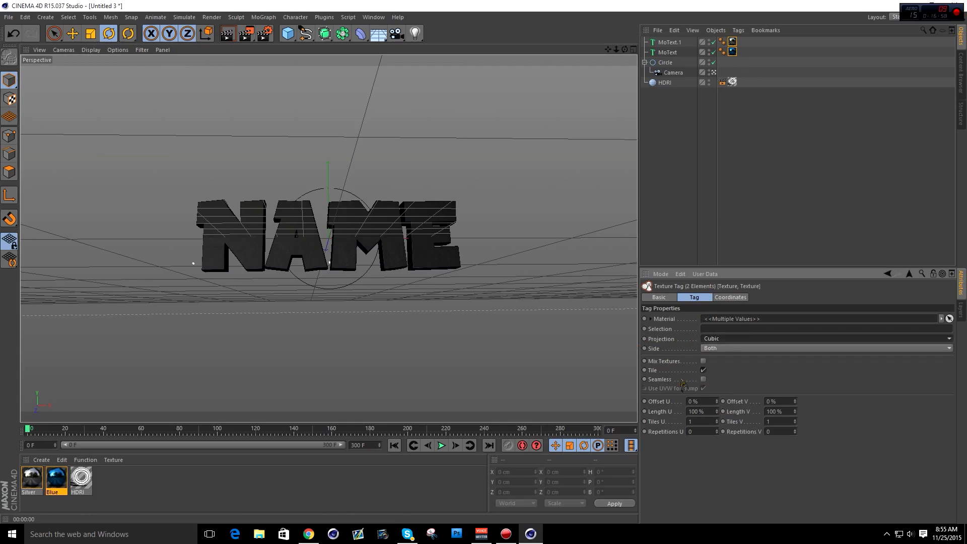
pyautogui.click(705, 379)
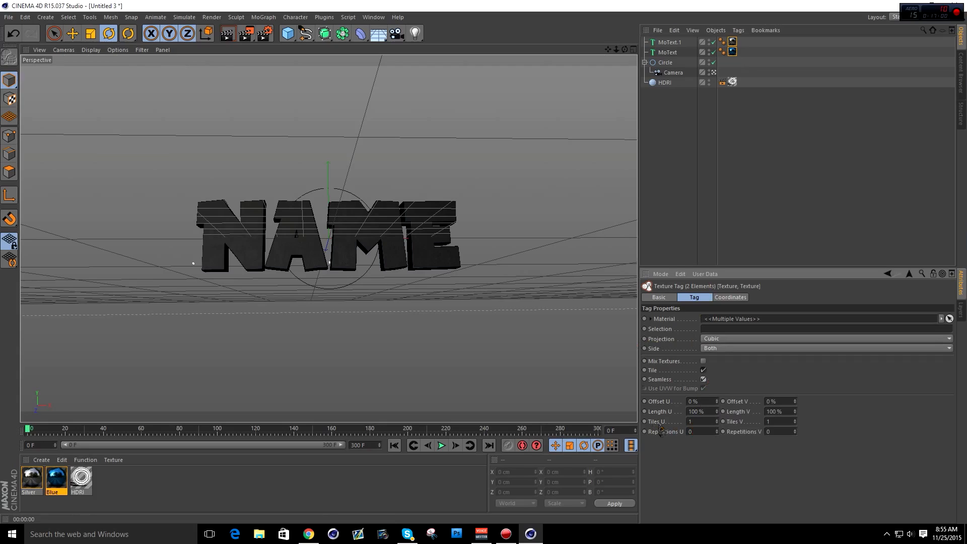
pyautogui.click(694, 421)
pyautogui.click(757, 185)
# Step: Rotate the Circle to about H -1.7°, P 17.3°, B 2.4° and render the view
pyautogui.click(228, 33)
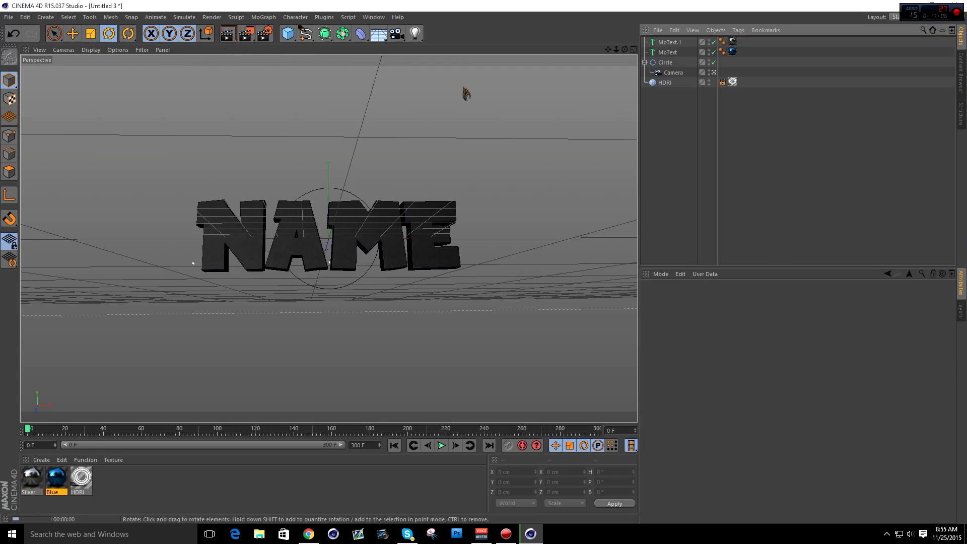
pyautogui.click(665, 62)
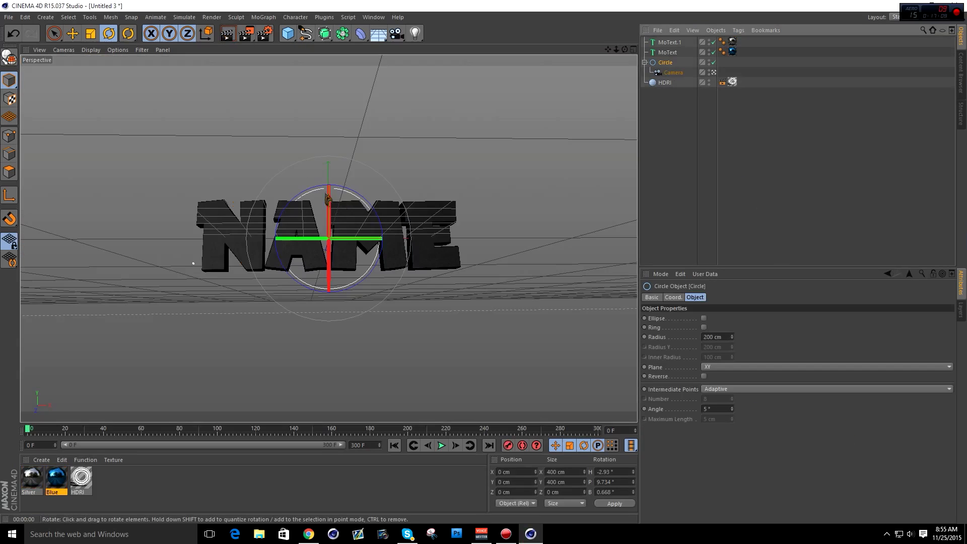
pyautogui.moveTo(351, 230); pyautogui.dragTo(278, 88)
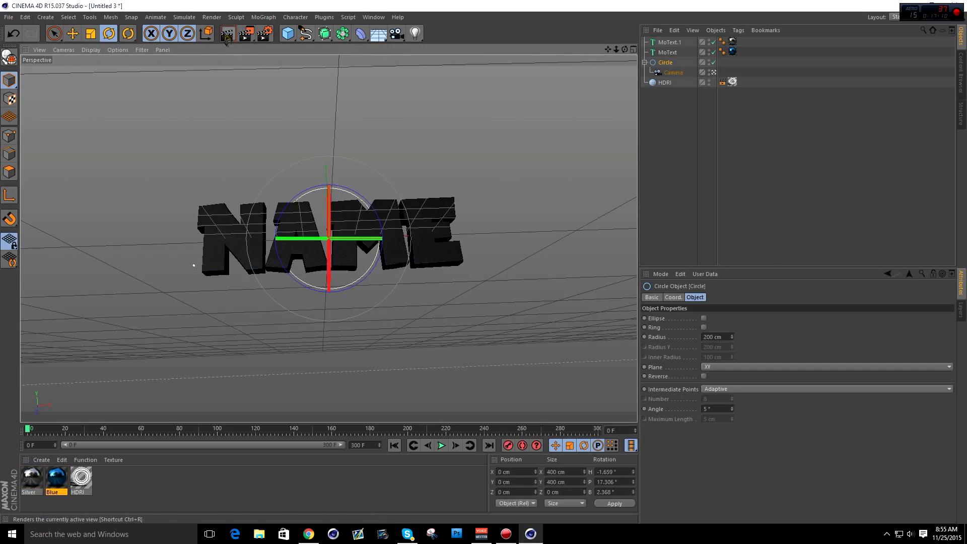
pyautogui.hotkey('ctrl', 'r')
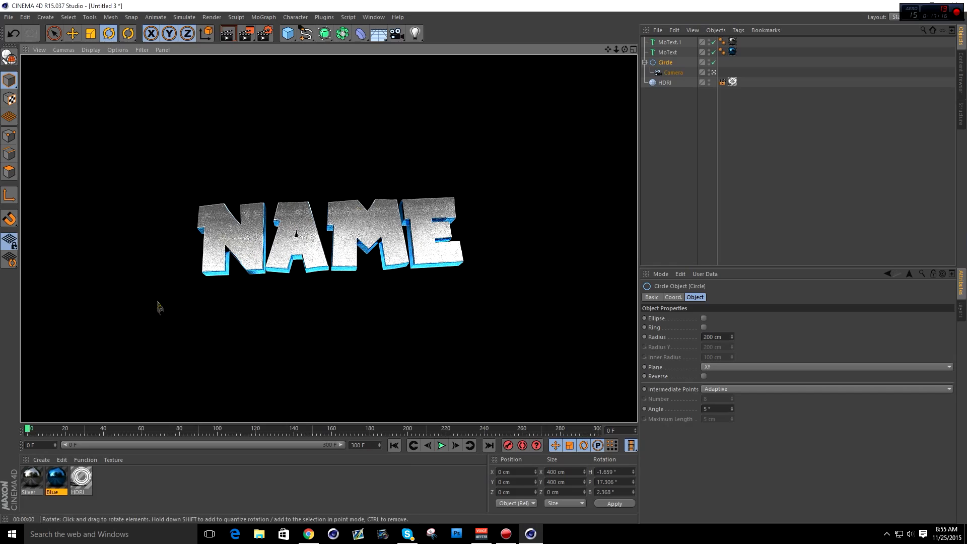
# Step: Set the Silver material's Bump strength to 2%
pyautogui.doubleClick(31, 478)
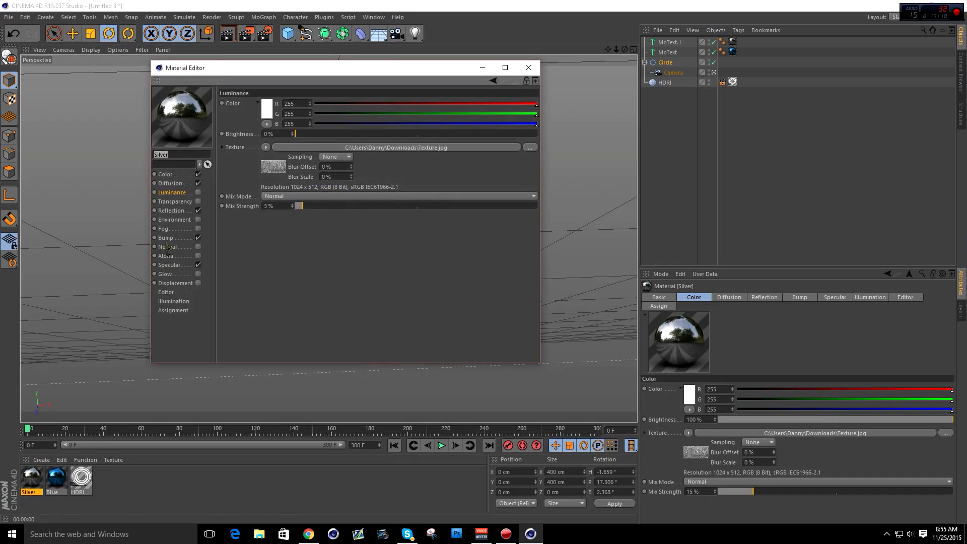
pyautogui.click(166, 238)
pyautogui.moveTo(273, 105); pyautogui.dragTo(256, 105)
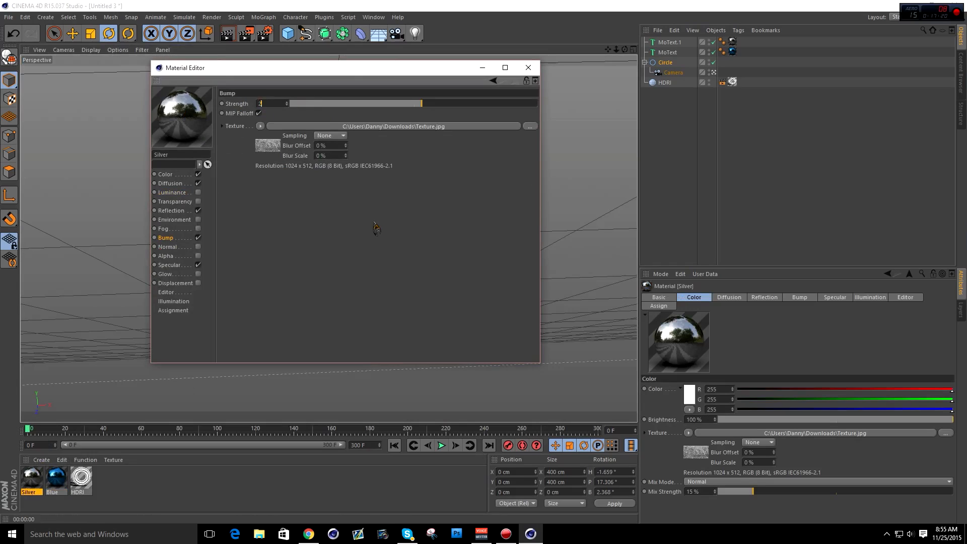
pyautogui.write('2')
pyautogui.press('Return')
# Step: Set the Blue material's Bump strength to 6%, close the material editor and render the view
pyautogui.click(57, 478)
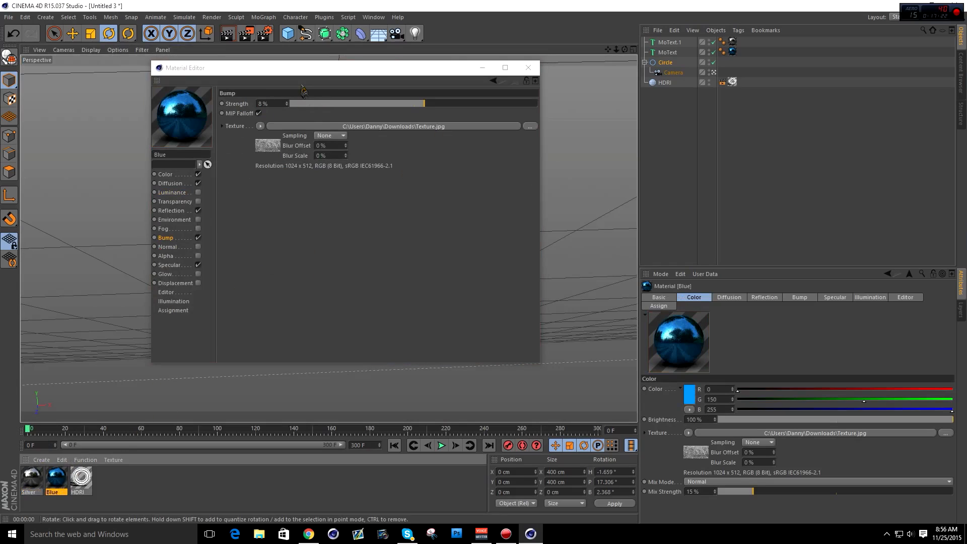
pyautogui.moveTo(275, 103); pyautogui.dragTo(255, 104)
pyautogui.write('6')
pyautogui.press('Return')
pyautogui.click(528, 67)
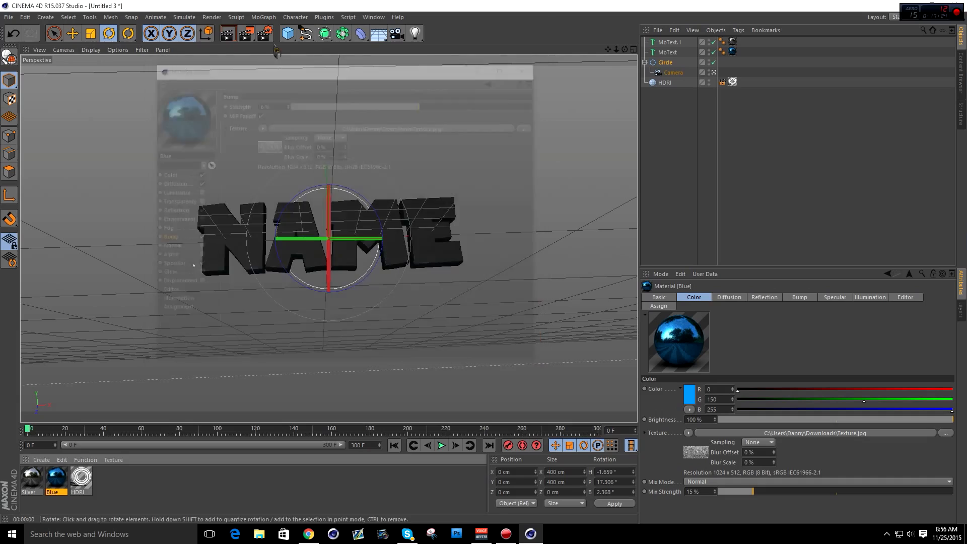
pyautogui.click(228, 35)
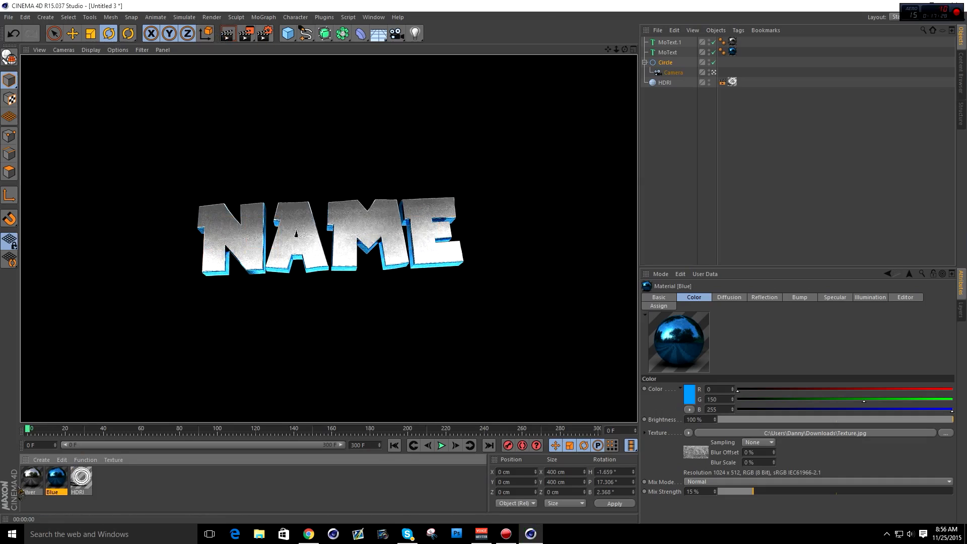
# Step: Set the Silver material's Bump strength to 1% and render the view
pyautogui.doubleClick(31, 478)
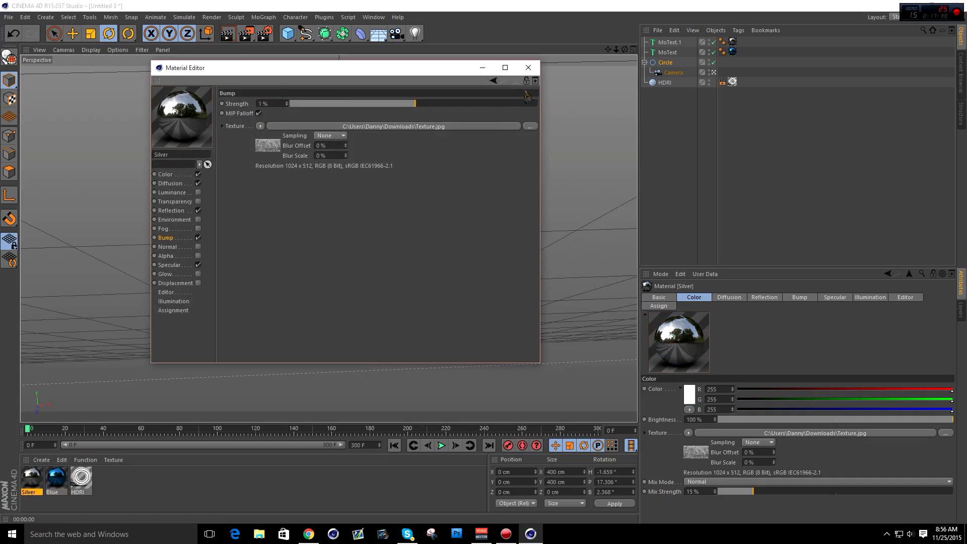
pyautogui.click(528, 68)
pyautogui.click(228, 33)
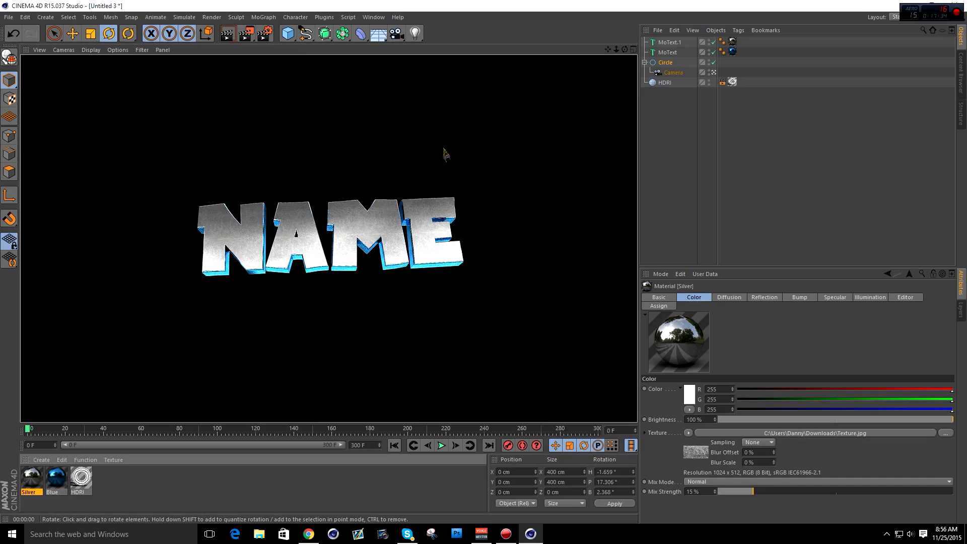
# Step: Rotate the Circle to about H 1.8°, P -16°, B -2.6° and render the view
pyautogui.click(668, 64)
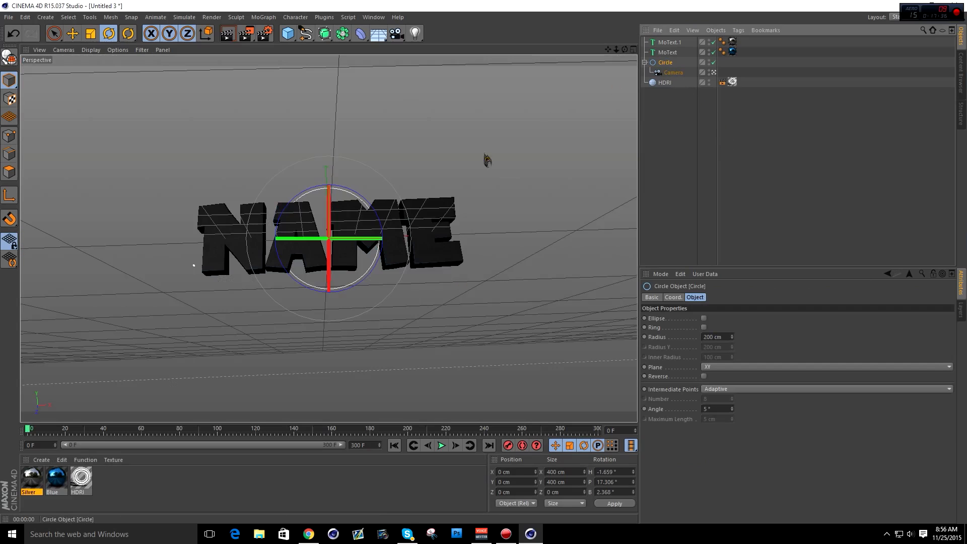
pyautogui.moveTo(329, 215); pyautogui.dragTo(316, 157)
pyautogui.click(227, 33)
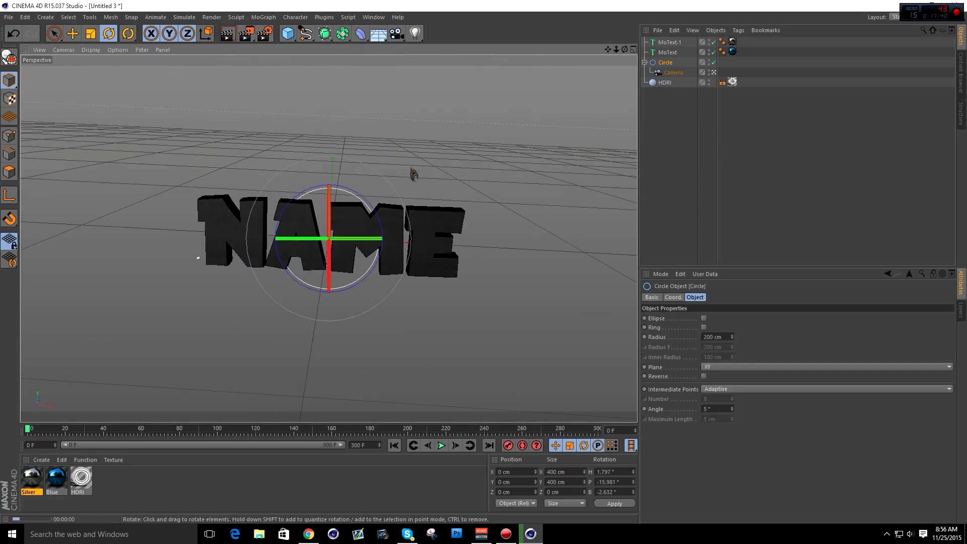
# Step: Rotate the Circle to about H -8.9°, P 19.8°, B 5.5° and render the view
pyautogui.click(654, 63)
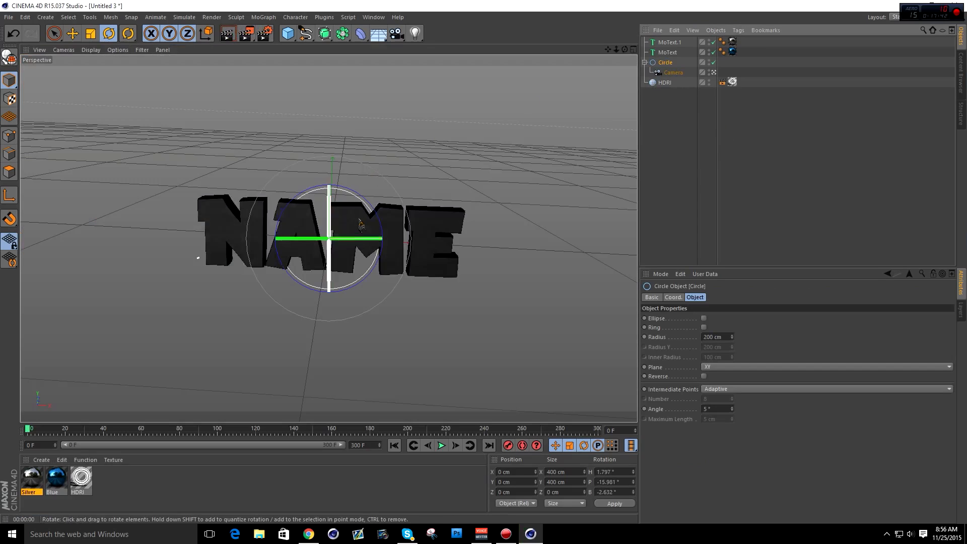
pyautogui.moveTo(329, 222); pyautogui.dragTo(339, 279)
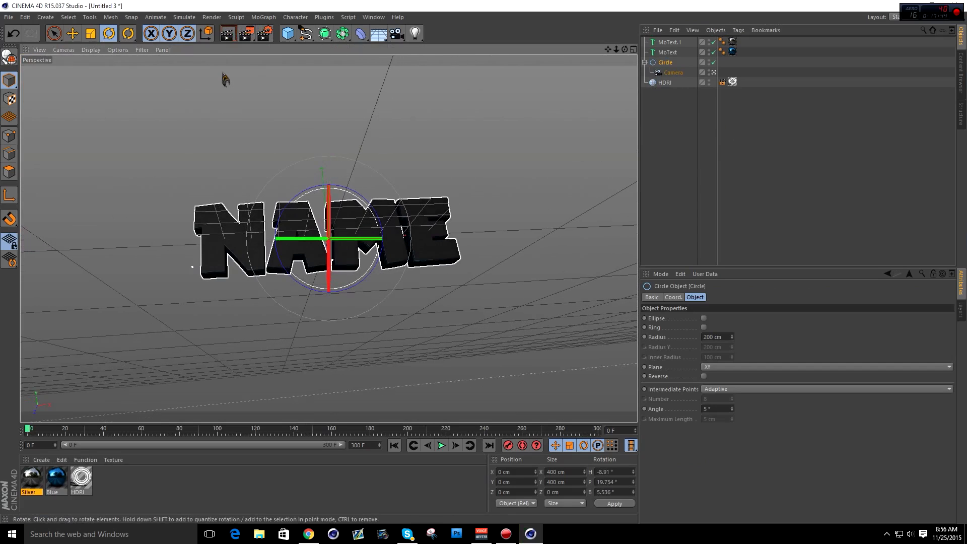
pyautogui.click(228, 33)
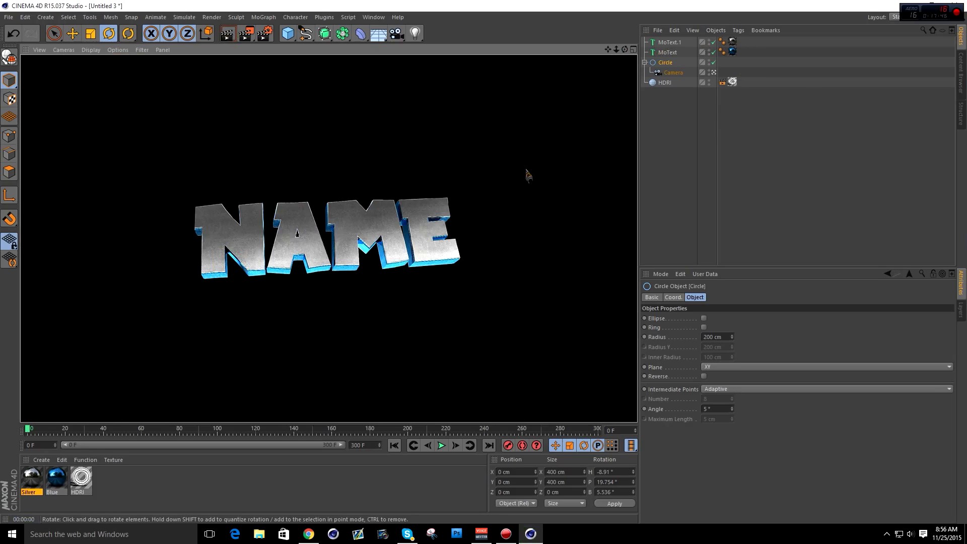
# Step: Swap the two text materials, putting Blue on MoText.1 and Silver on MoText, and render the view
pyautogui.click(774, 68)
pyautogui.moveTo(733, 42)
pyautogui.mouseDown()
pyautogui.moveTo(742, 52)
pyautogui.moveTo(734, 43)
pyautogui.mouseUp()
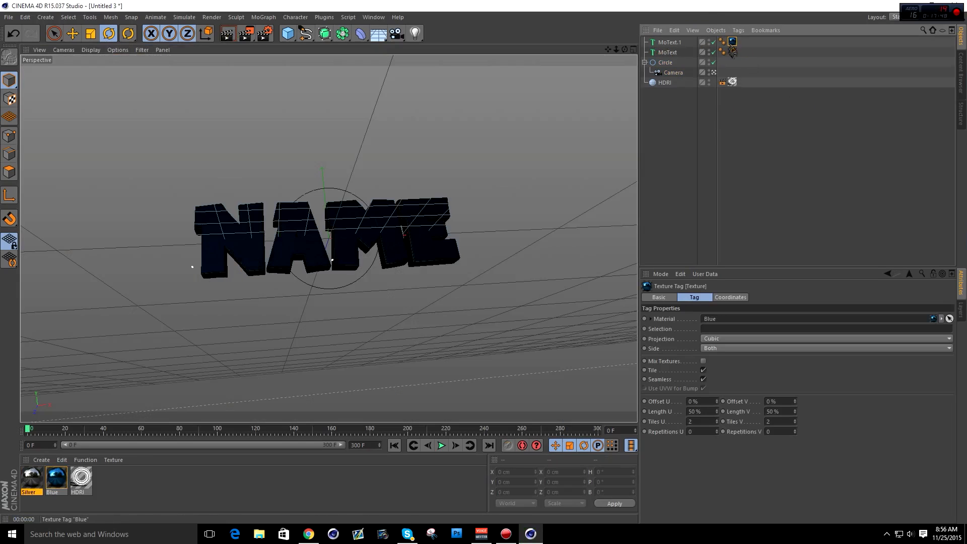
pyautogui.click(795, 93)
pyautogui.click(227, 36)
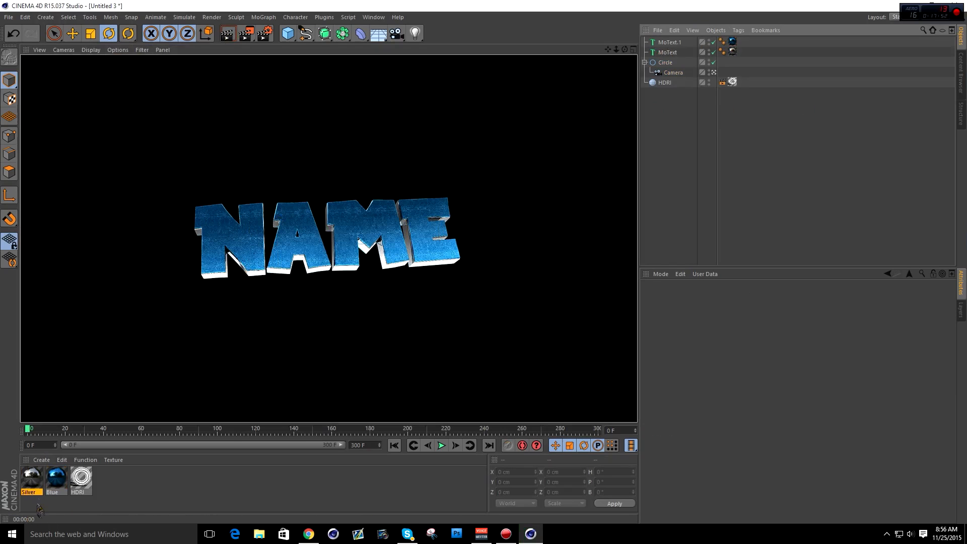
# Step: Reduce the Blue material's Bump strength, close the material editor and render the view
pyautogui.doubleClick(56, 478)
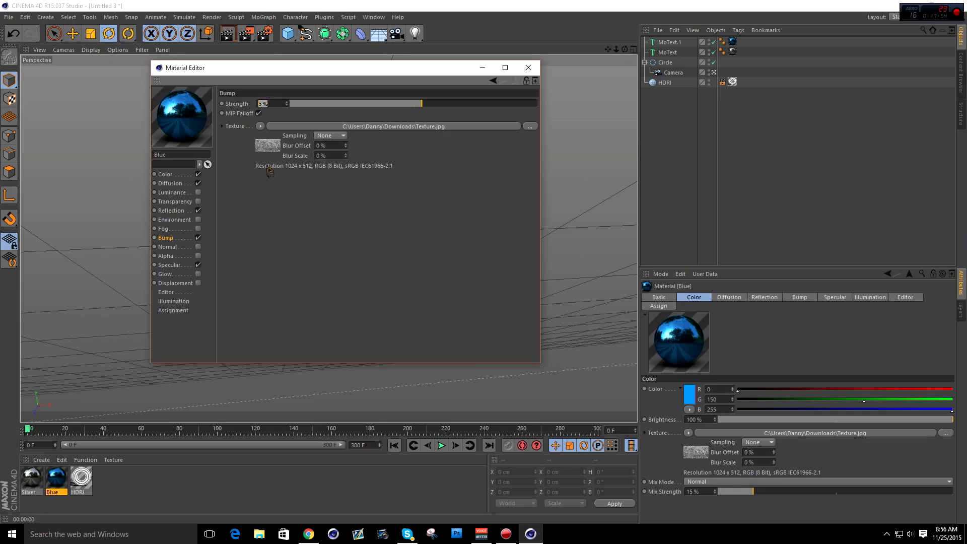
pyautogui.click(528, 68)
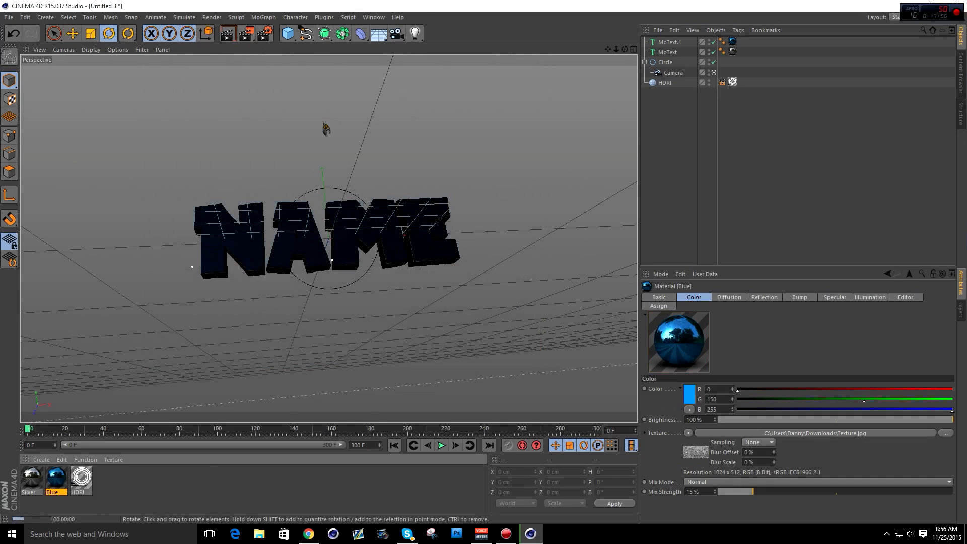
pyautogui.hotkey('ctrl', 'r')
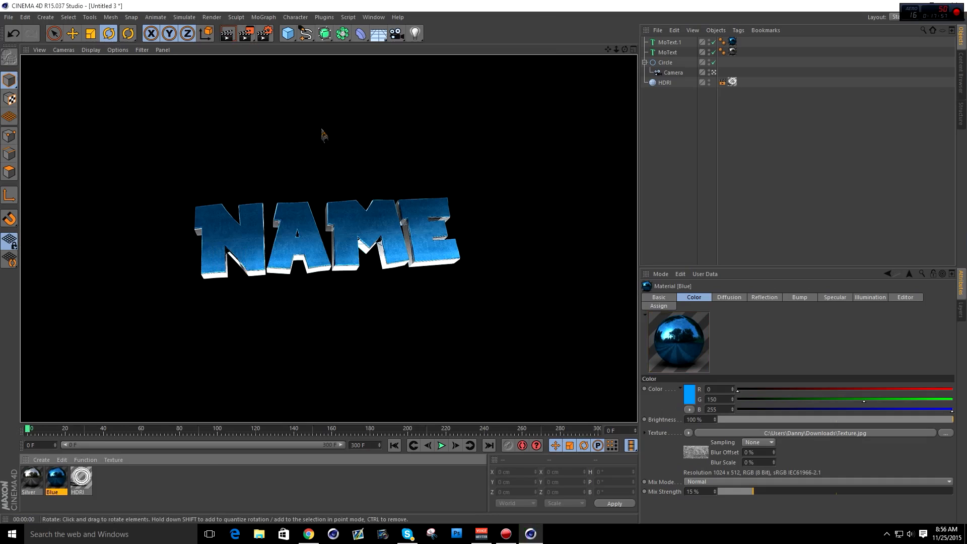
# Step: Swap the materials back, putting Silver on MoText.1 and Blue on MoText, and render the view
pyautogui.click(754, 130)
pyautogui.moveTo(732, 42); pyautogui.dragTo(742, 66)
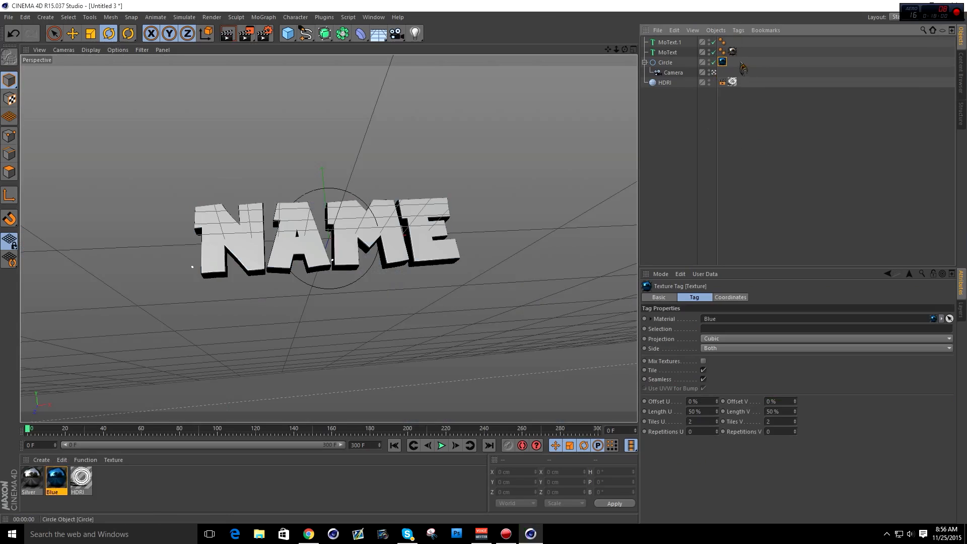
pyautogui.click(747, 120)
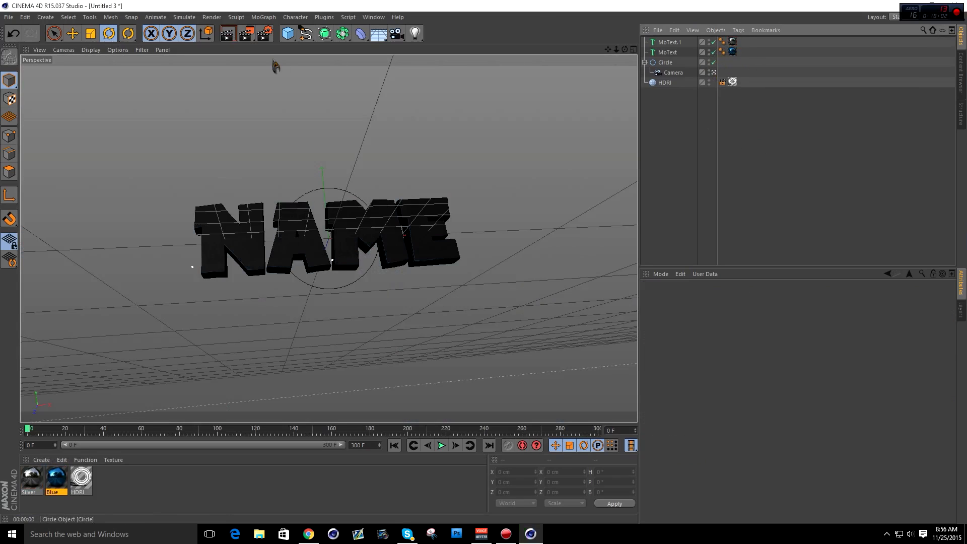
pyautogui.click(227, 35)
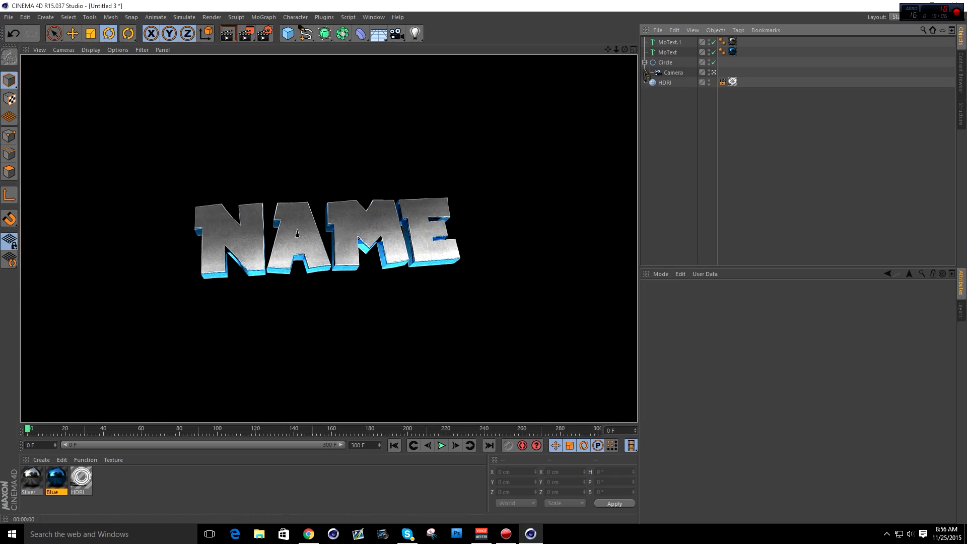
# Step: Rotate the Circle to about H 0.3°, P 19.2°, B 5.7° and render the view
pyautogui.click(660, 63)
pyautogui.moveTo(318, 216); pyautogui.dragTo(410, 78)
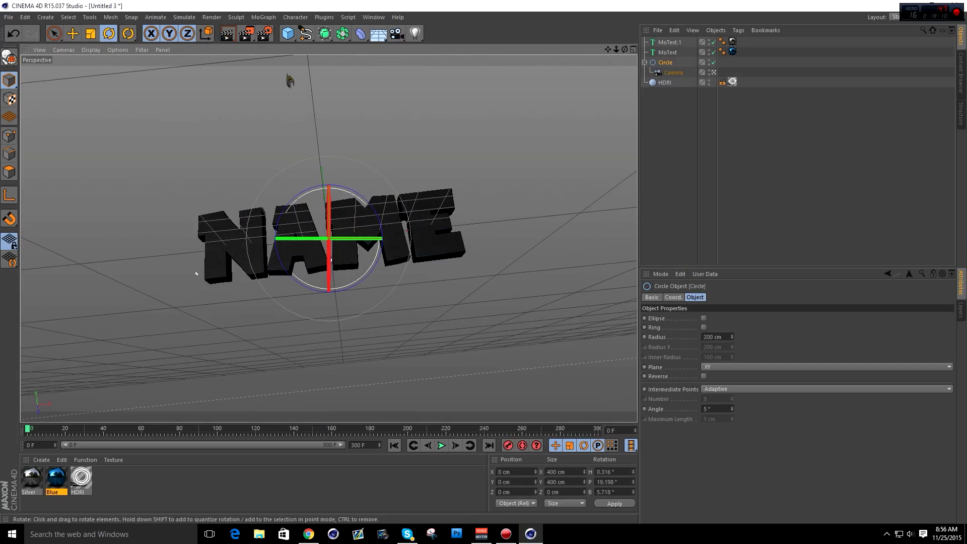
pyautogui.hotkey('ctrl', 'r')
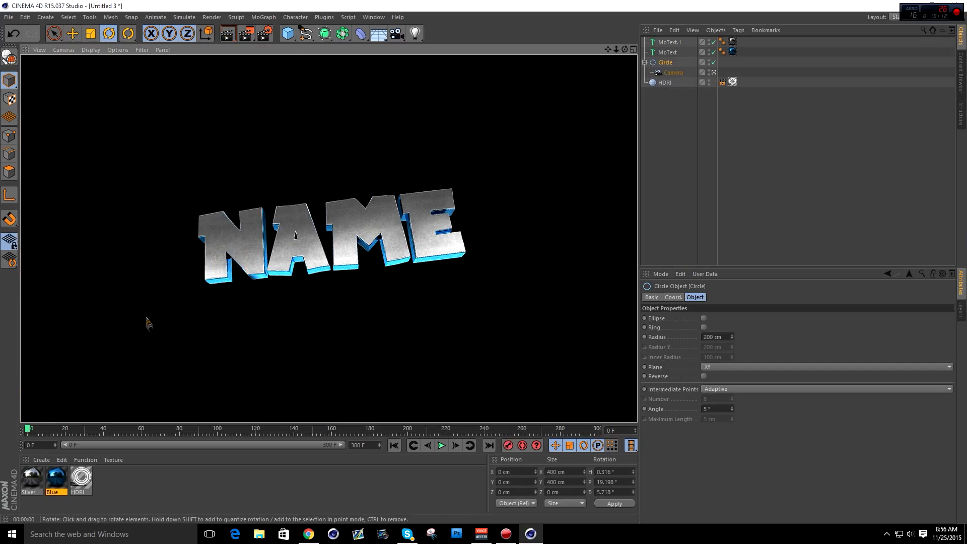